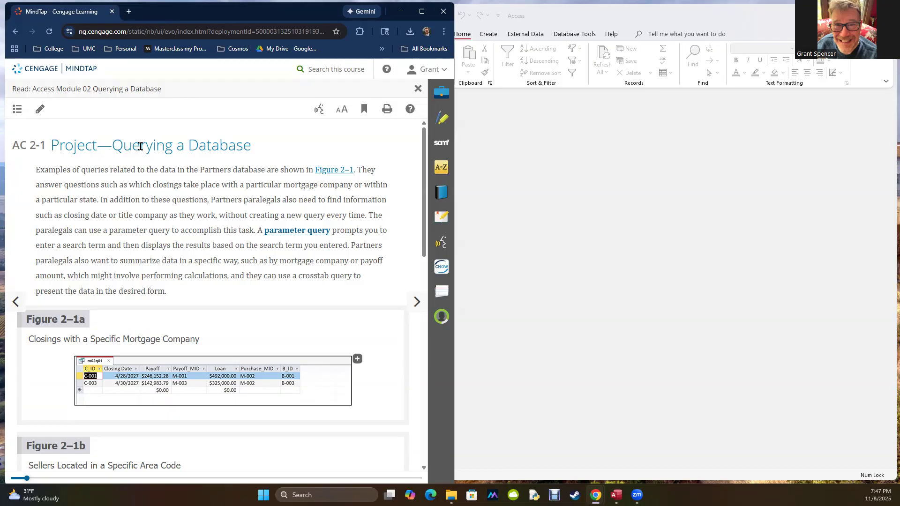
- Skim the AC 2-1 section on querying a database, including its example query figures, in the MindTap reading
double_click(135, 149)
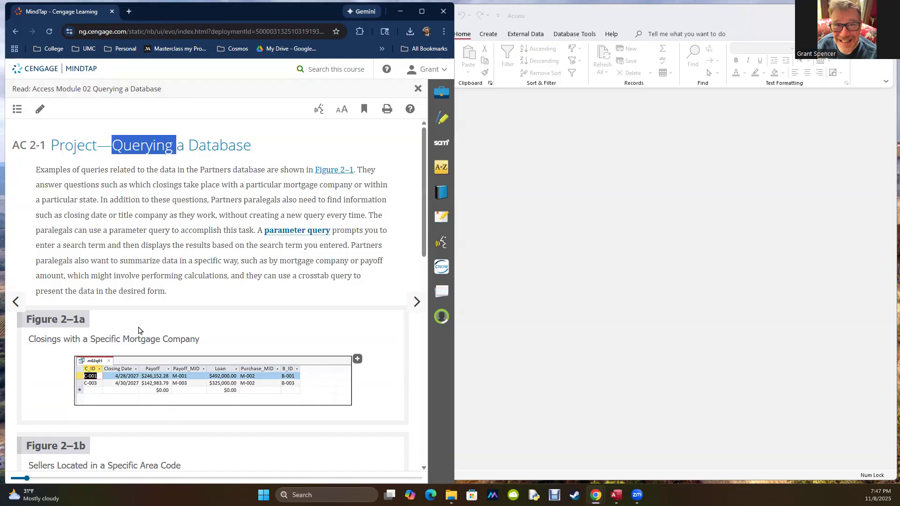
scroll(159, 295, "down", 10)
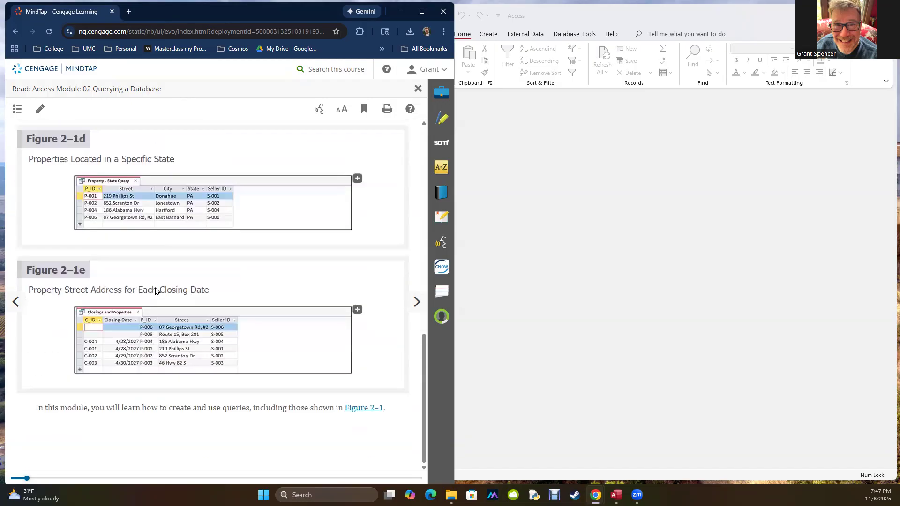
scroll(155, 286, "up", 7)
scroll(276, 197, "up", 3)
- Switch to Access and open the SC_AC_02-1 database from the Downloads folder
left_click(622, 141)
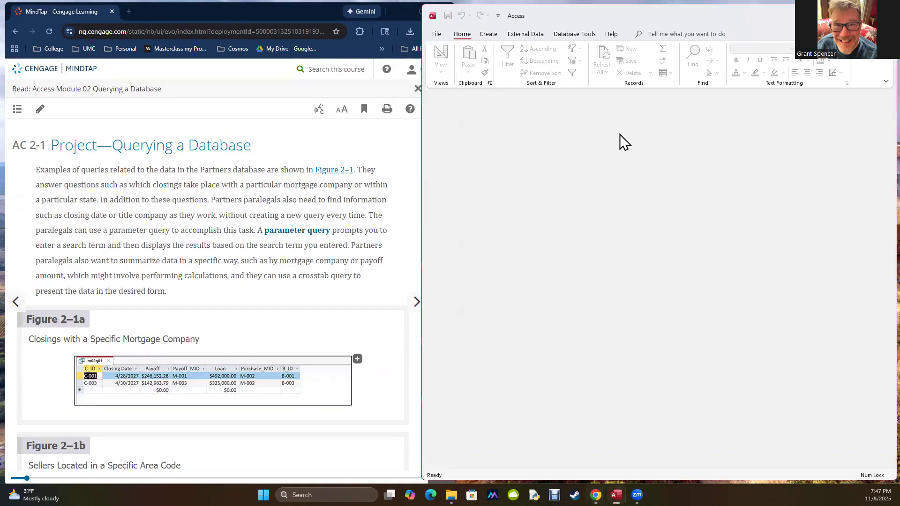
left_click(436, 34)
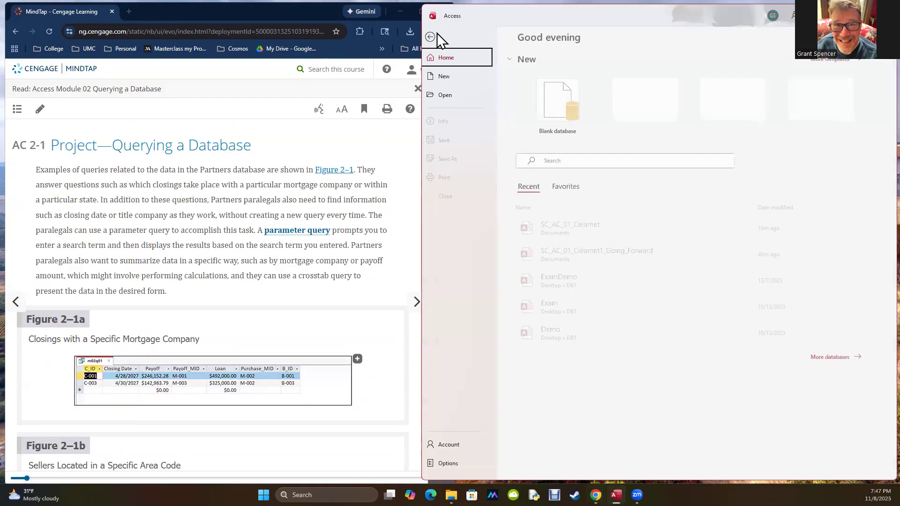
left_click(443, 96)
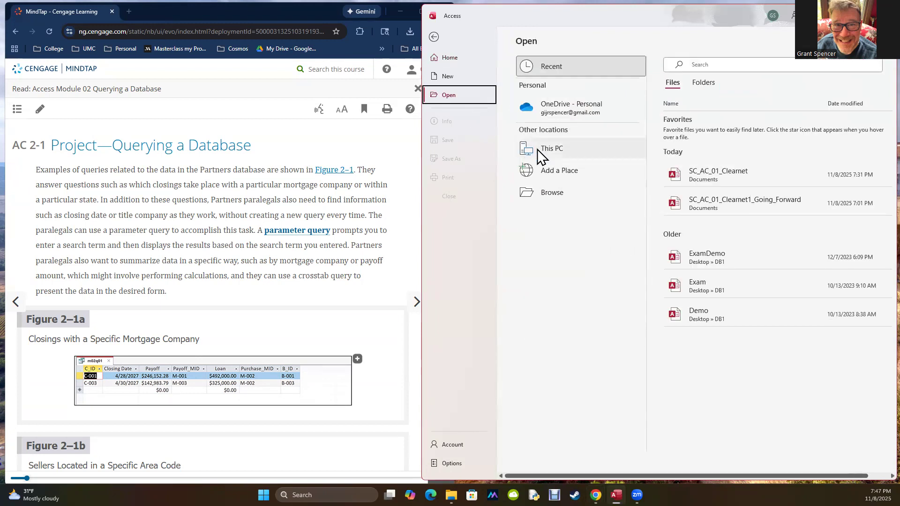
left_click(546, 192)
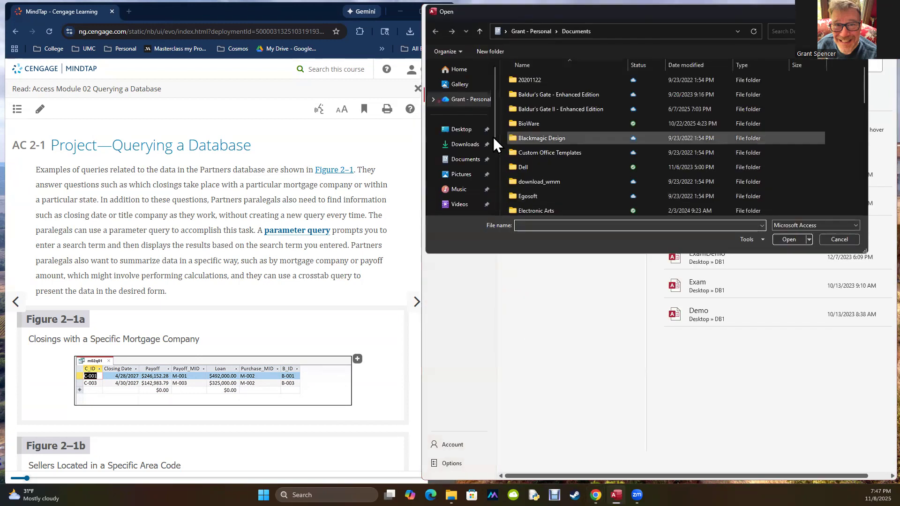
left_click(464, 144)
left_click(522, 90)
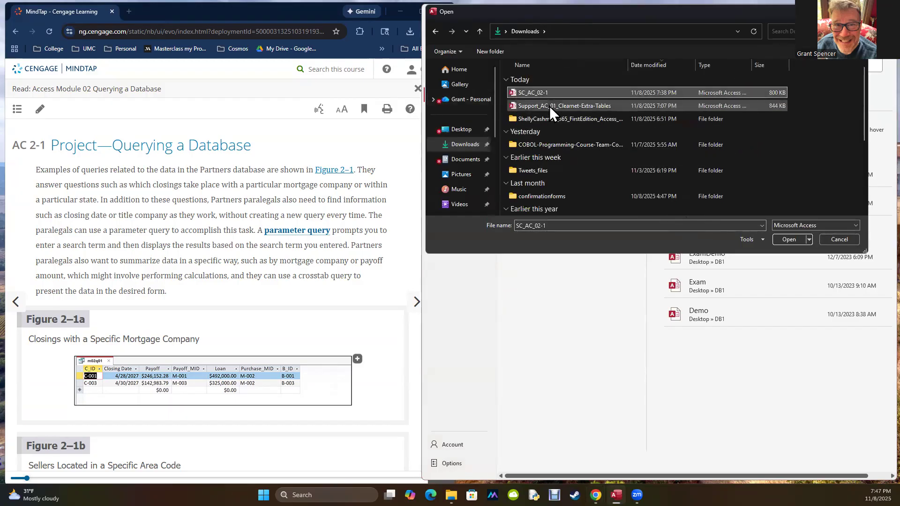
left_click(787, 240)
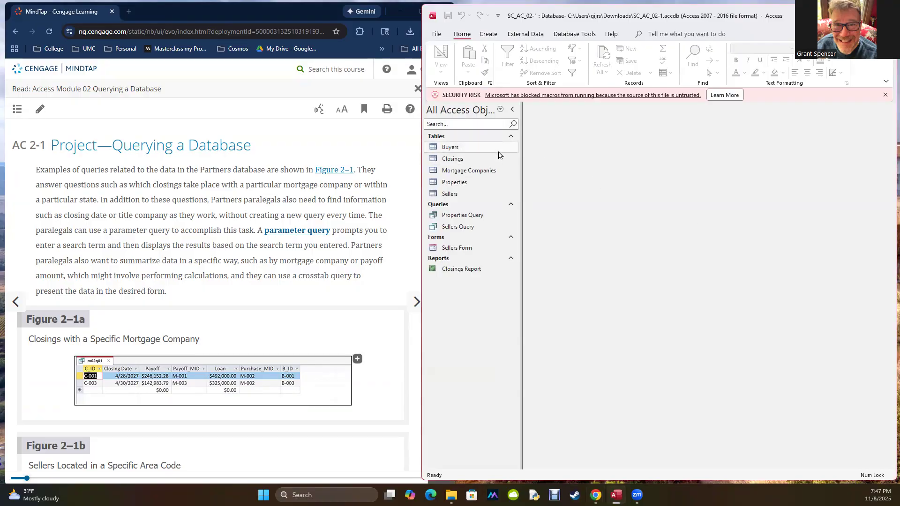
- Look through the Buyers, Mortgage Companies, Closings, Properties and Sellers tables in turn, and close them all
double_click(474, 148)
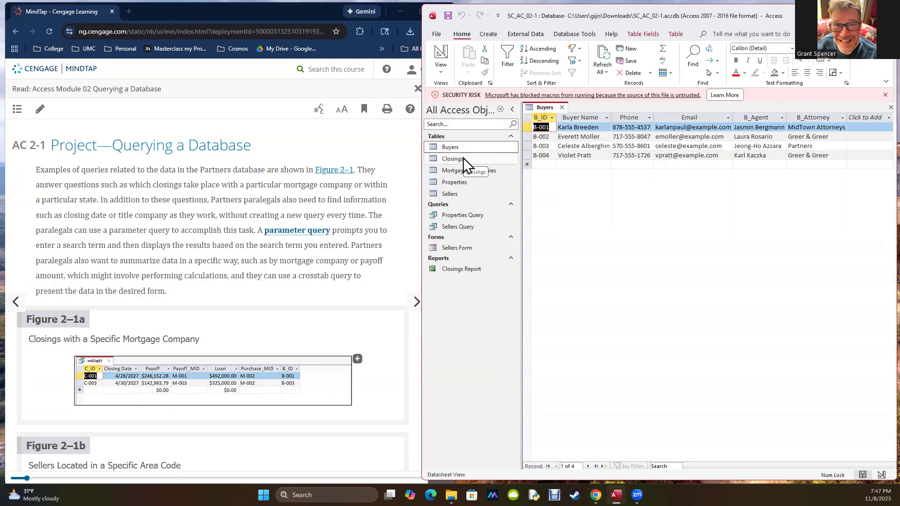
double_click(464, 170)
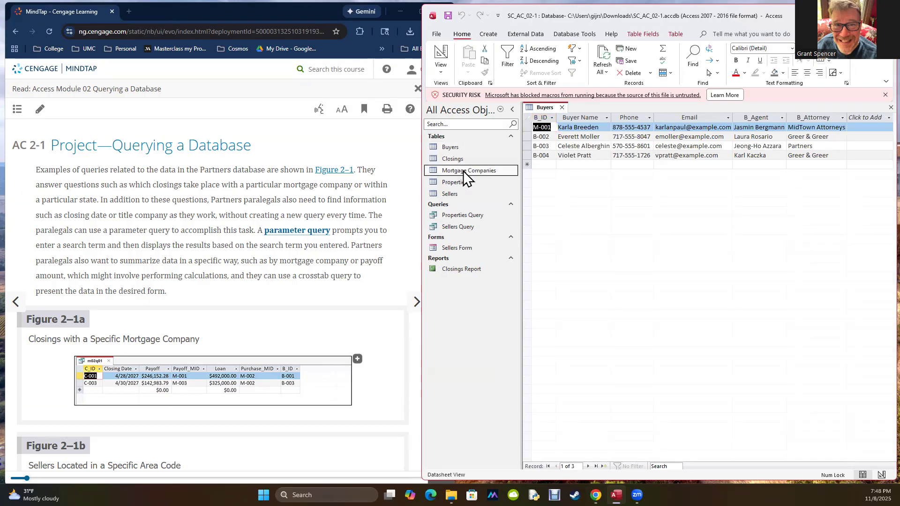
double_click(450, 160)
double_click(447, 182)
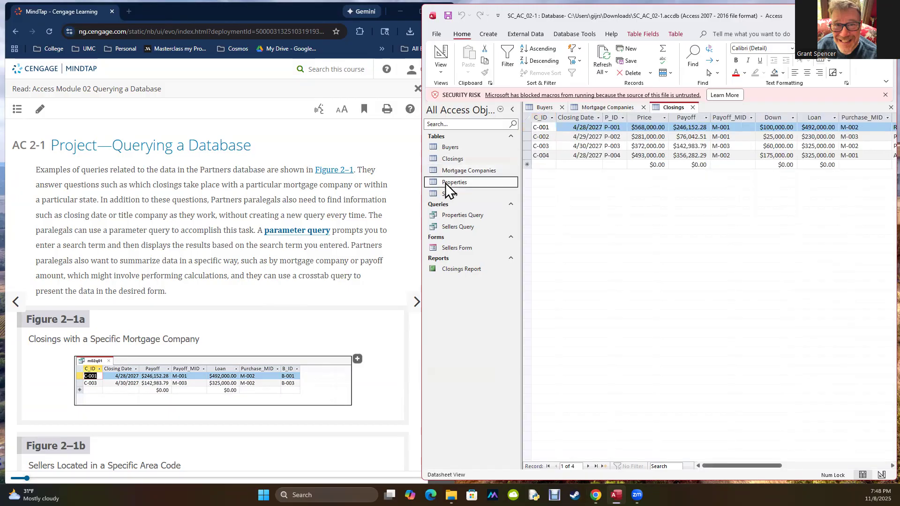
double_click(448, 194)
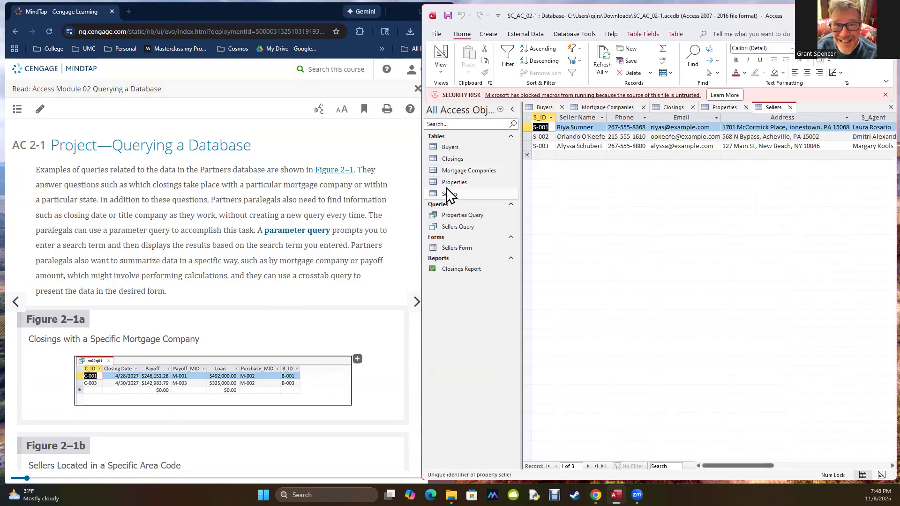
left_click(791, 108)
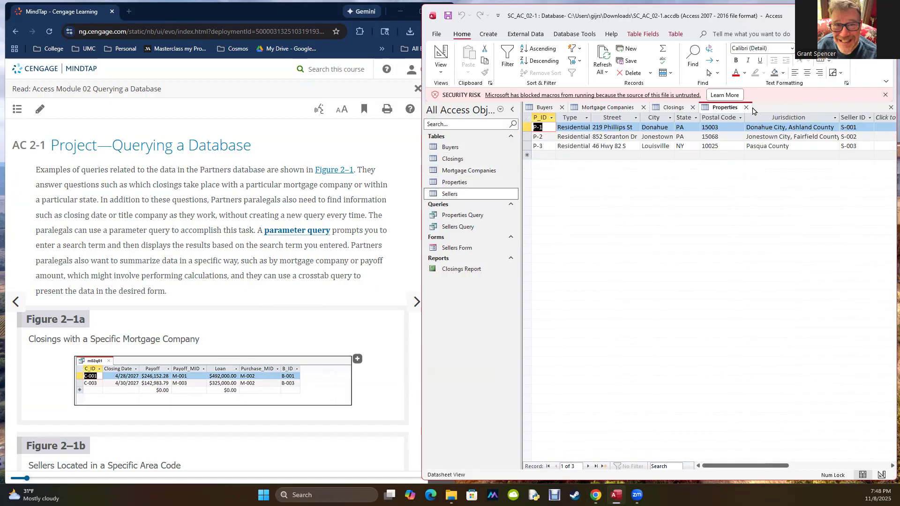
left_click(746, 107)
left_click(693, 107)
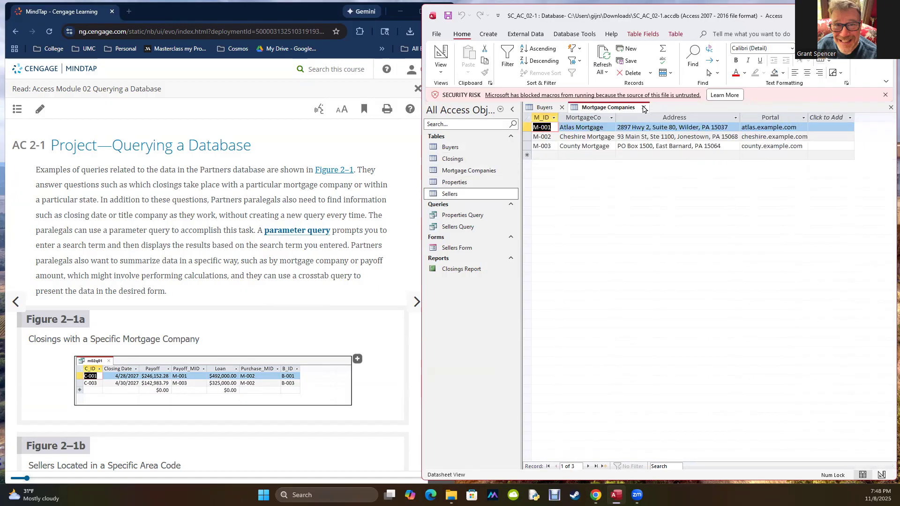
left_click(643, 108)
left_click(562, 108)
- View the datasheets of Properties Query and Sellers Query one after the other, closing each
left_click(448, 218)
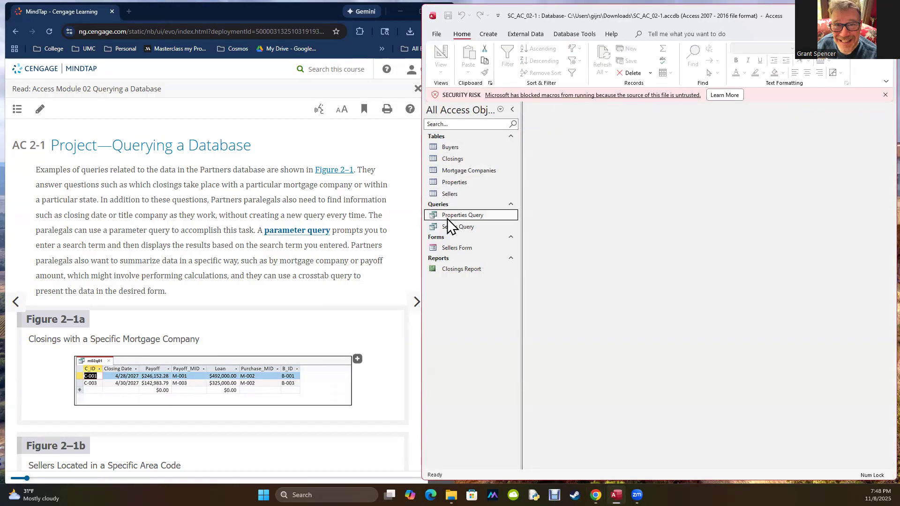
double_click(447, 217)
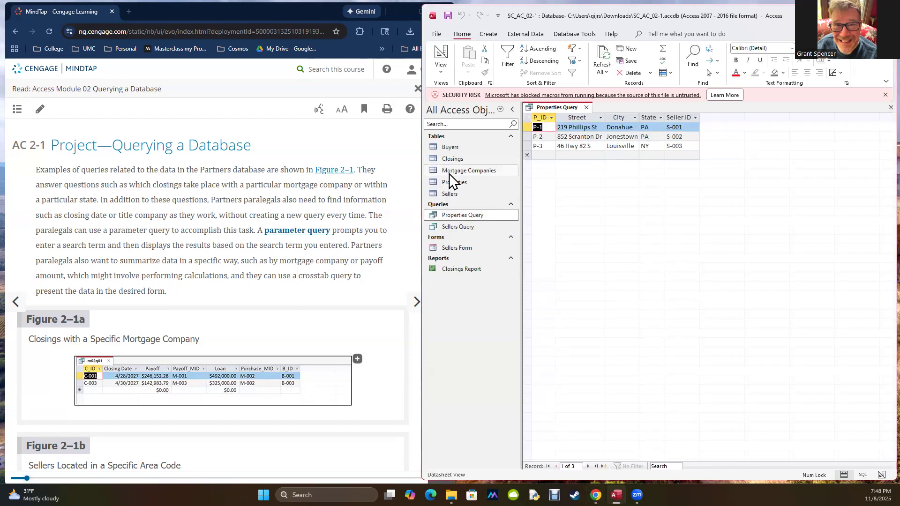
left_click(586, 108)
double_click(461, 228)
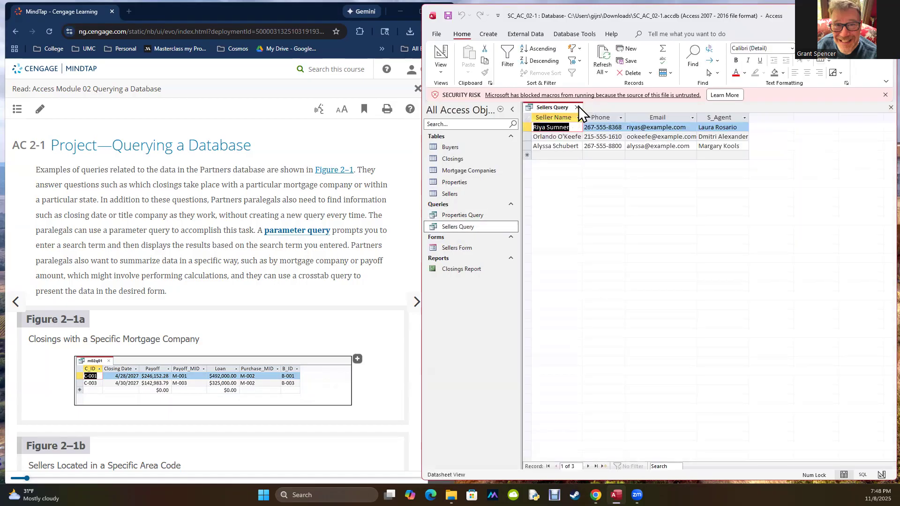
left_click(577, 107)
- Page through the records in Sellers Form up to the blank one, and open Closings Report
double_click(457, 248)
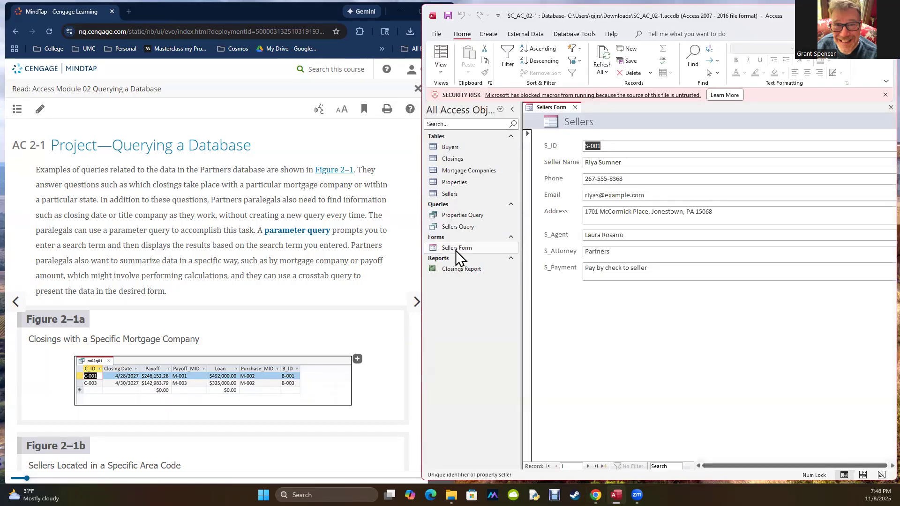
left_click(588, 467)
left_click(588, 467)
left_click(588, 467)
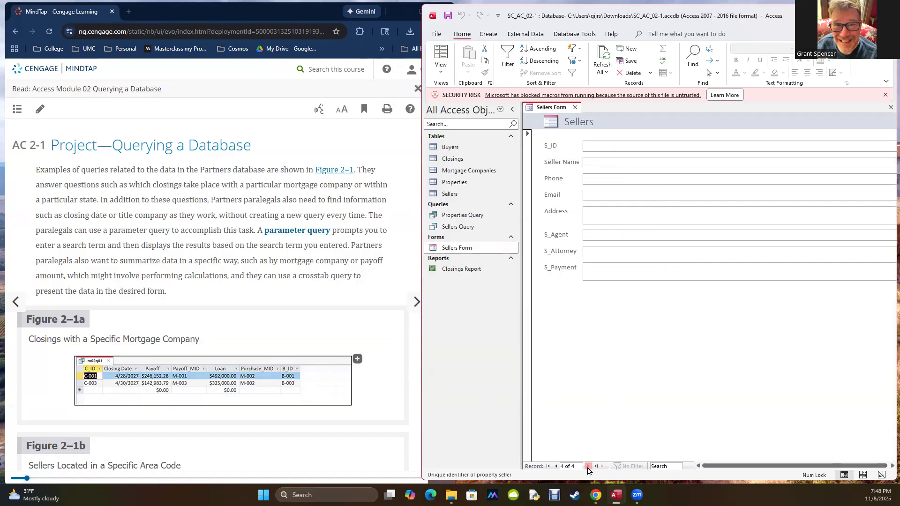
double_click(452, 270)
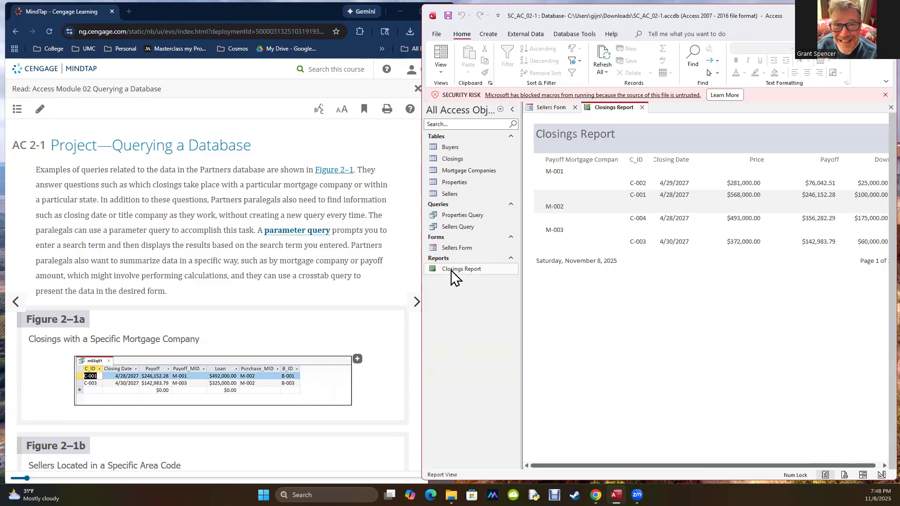
- Close Closings Report and Sellers Form, and dismiss the macro security message
left_click(642, 107)
left_click(574, 107)
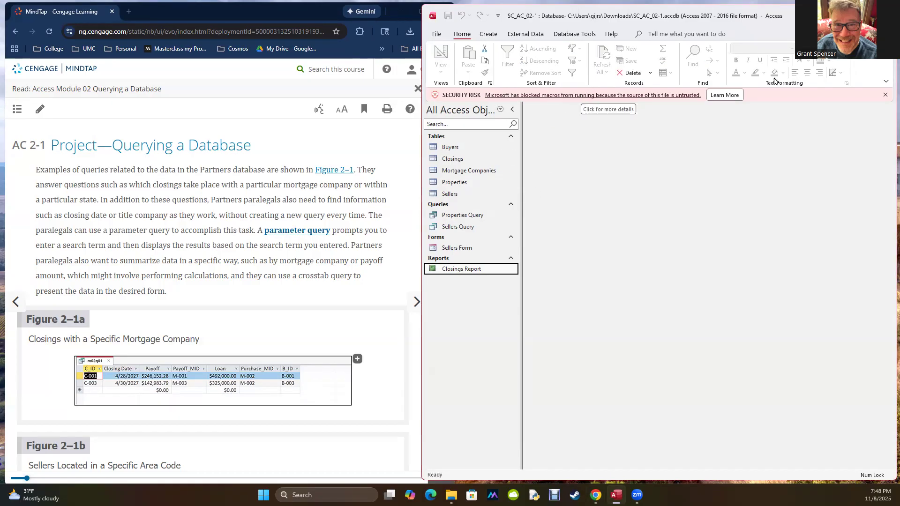
left_click(885, 95)
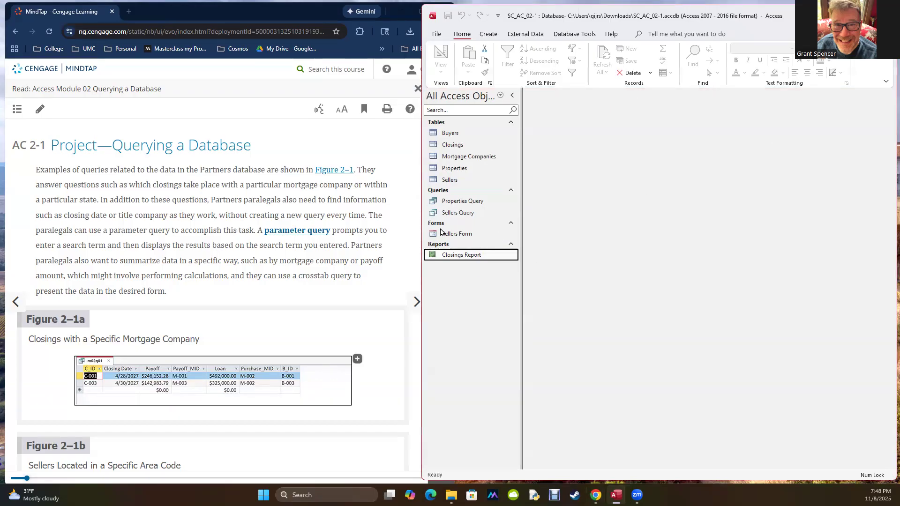
- Switch to the MindTap reading and read the AC 2-2 Creating Queries section, including its note on select queries
left_click(415, 303)
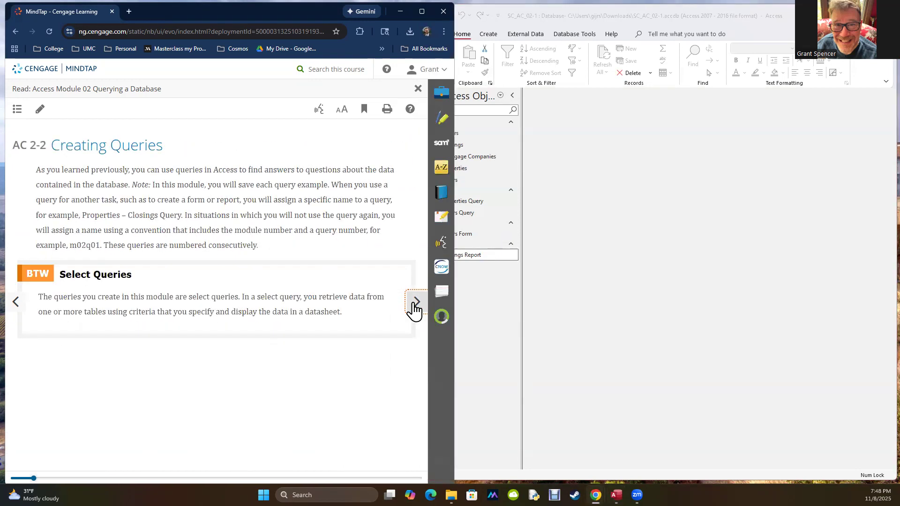
left_click(415, 304)
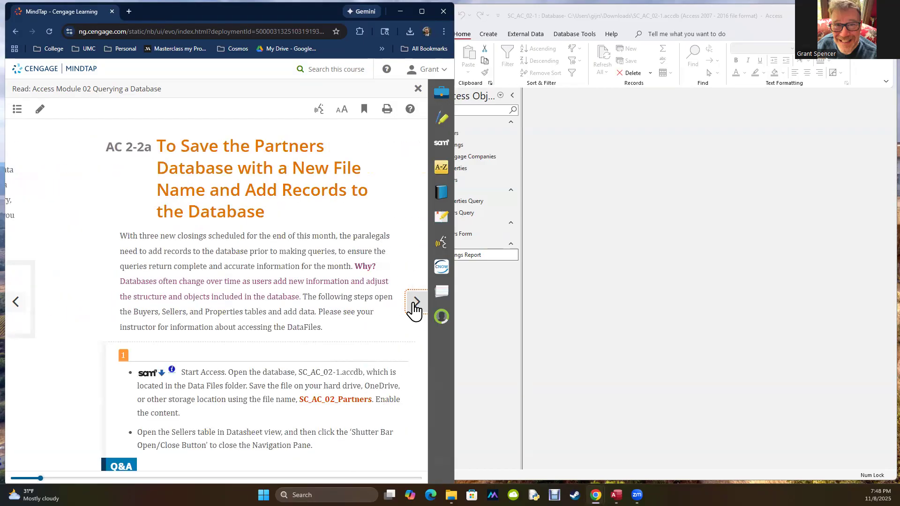
left_click(15, 303)
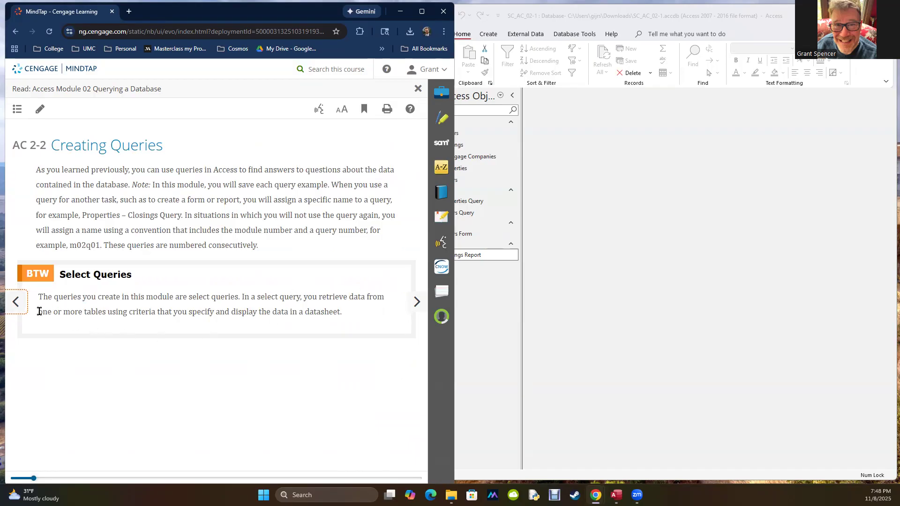
left_click_drag(37, 314, 107, 313)
left_click(108, 313)
- In Access, compare the Properties table with the Properties Query datasheet, and close both
left_click(463, 235)
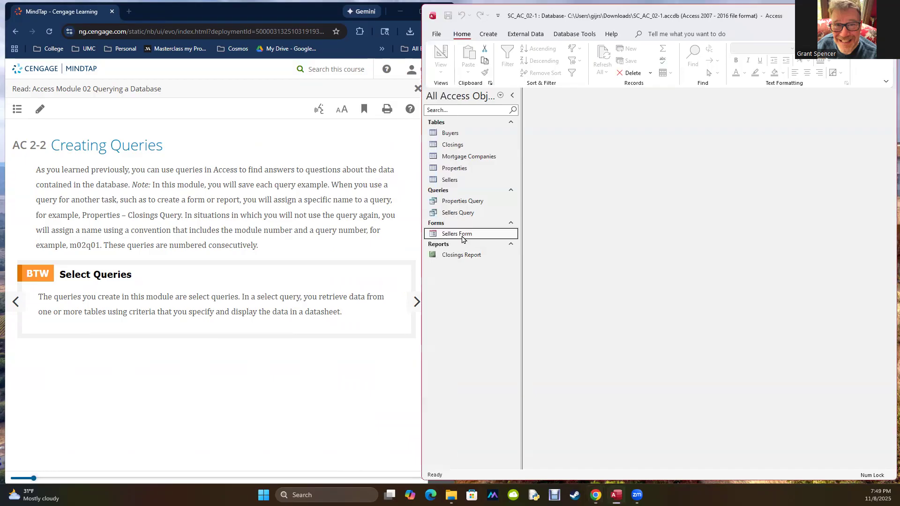
double_click(454, 168)
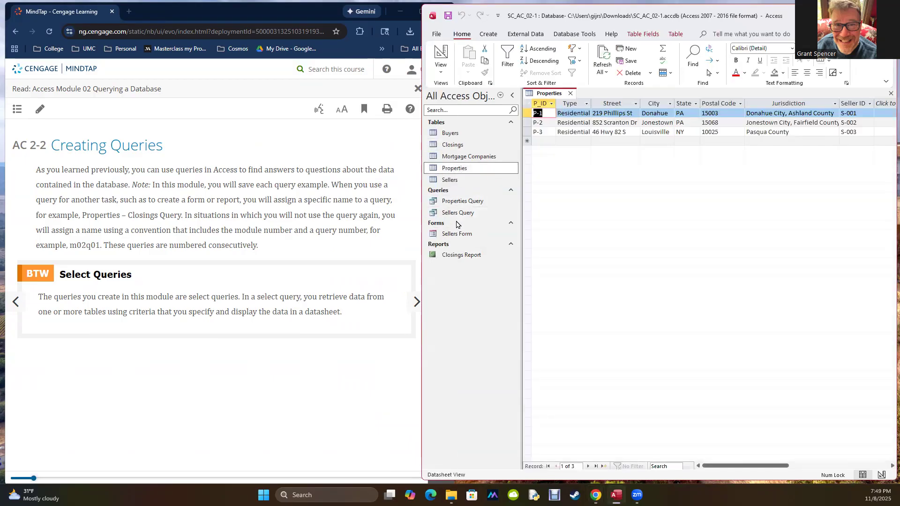
double_click(450, 202)
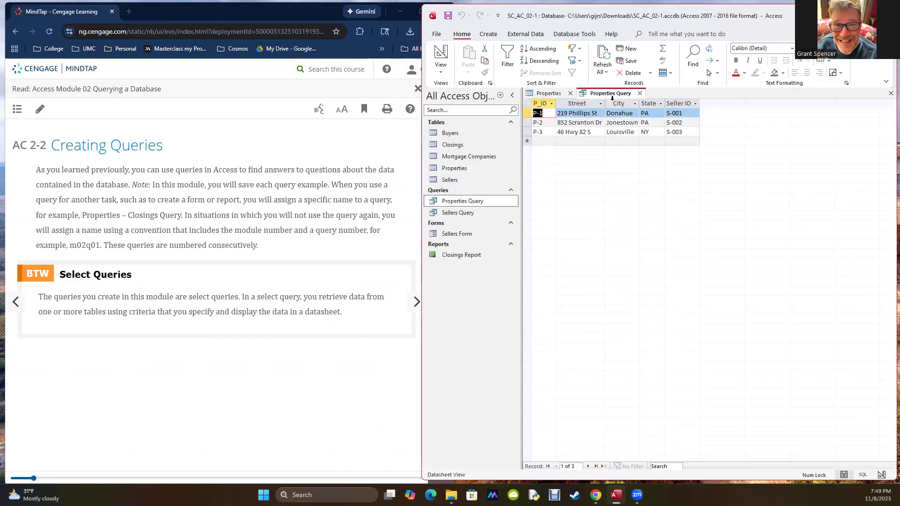
left_click(640, 93)
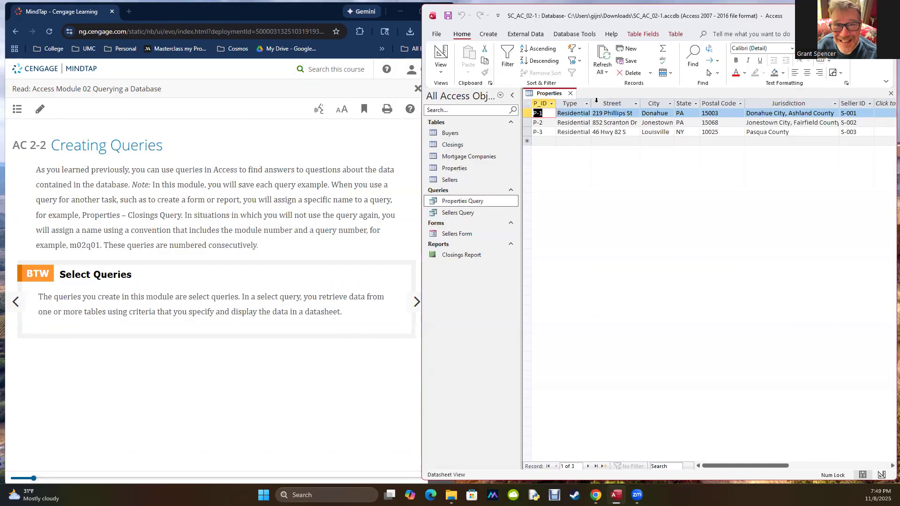
left_click(571, 95)
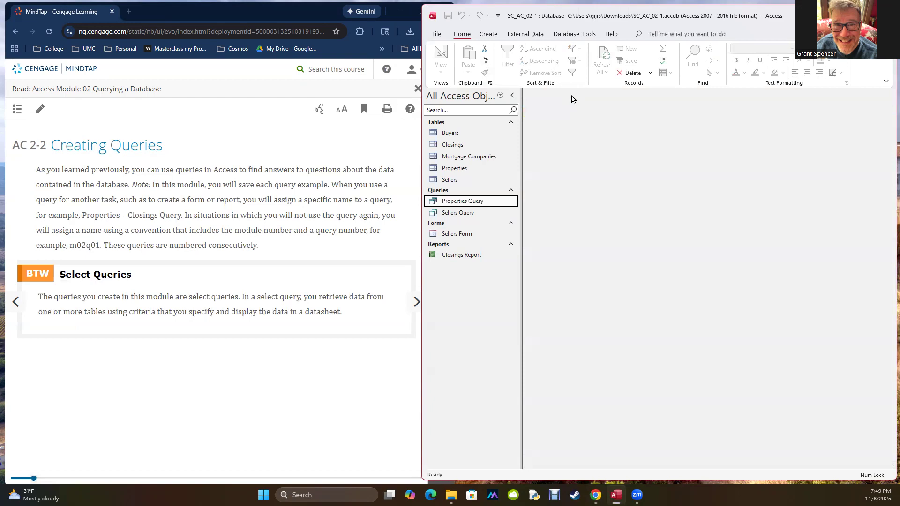
- Advance the MindTap reading to section AC 2-2a and copy the file name SC_AC_02_Partners from its first step
left_click(414, 304)
left_click(414, 304)
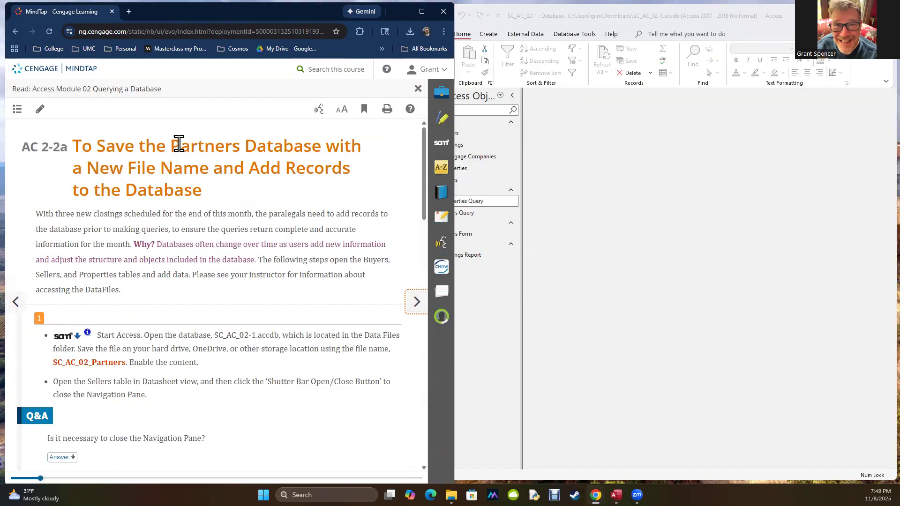
left_click_drag(172, 144, 315, 147)
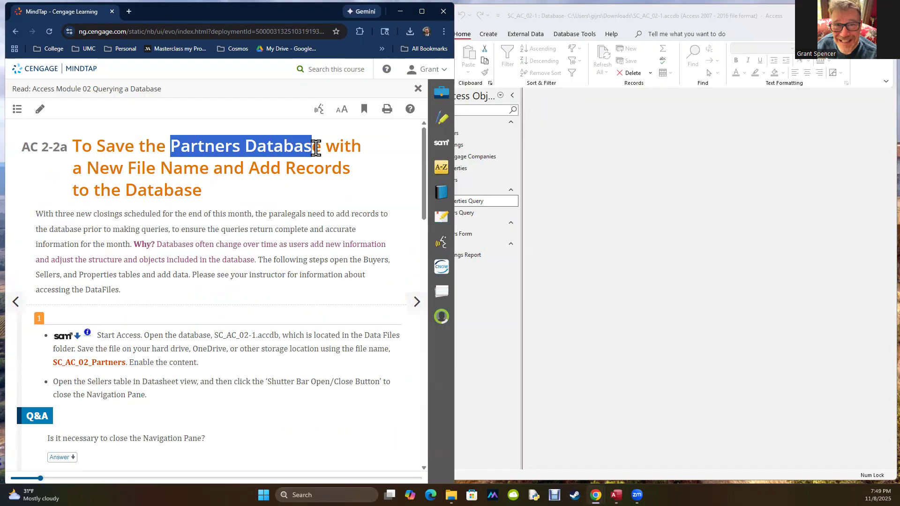
double_click(95, 361)
key("ctrl+c")
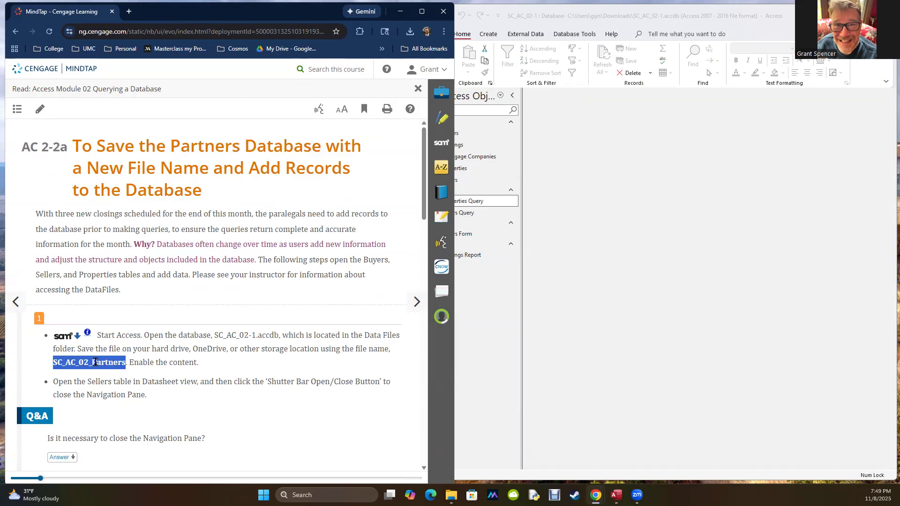
- Return to Access and save the database in the default Access Database format as SC_AC_02_Partners in the Downloads folder
left_click(586, 171)
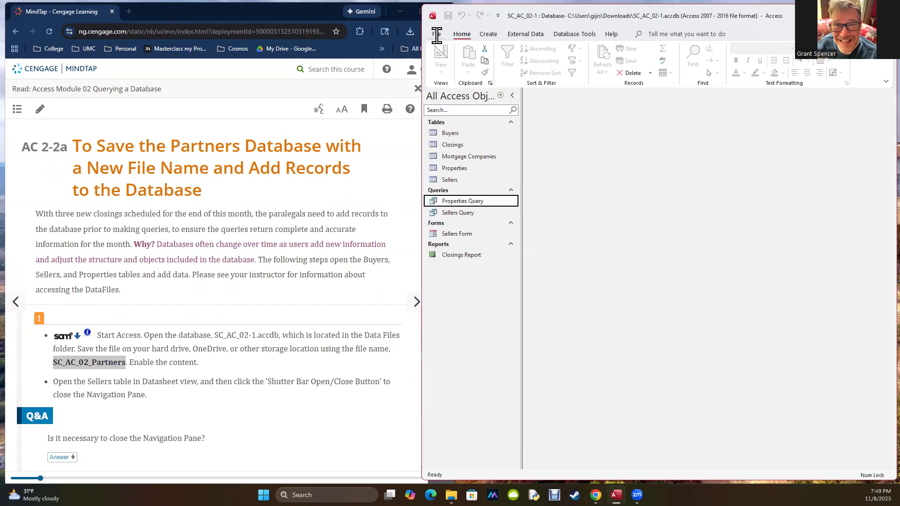
left_click(435, 34)
left_click(443, 159)
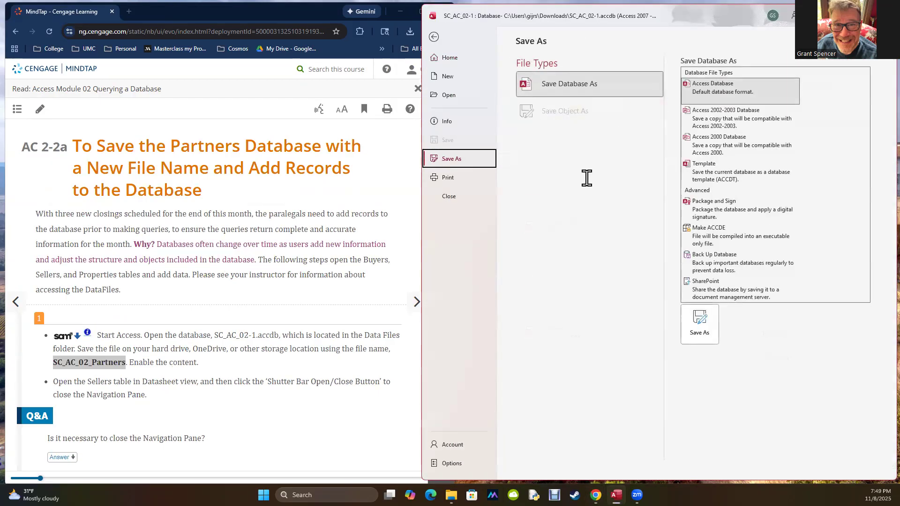
left_click(699, 323)
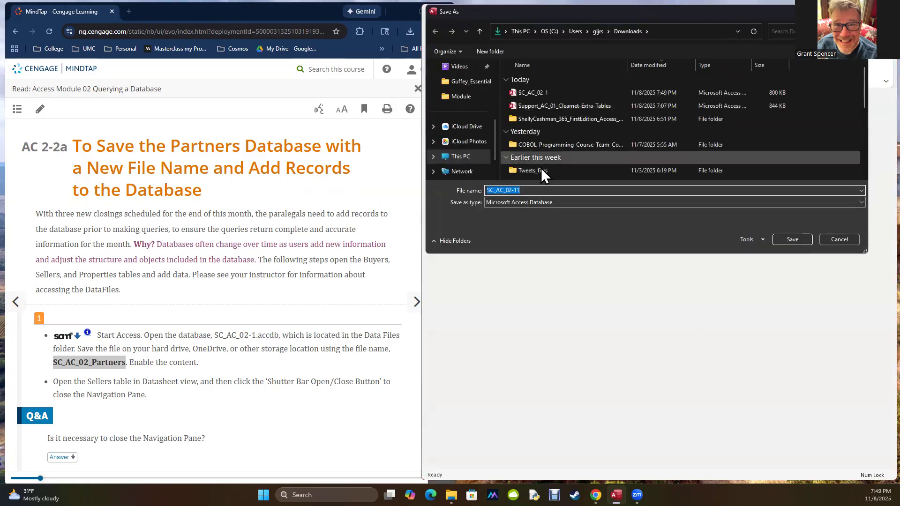
key("ctrl+v")
left_click(777, 237)
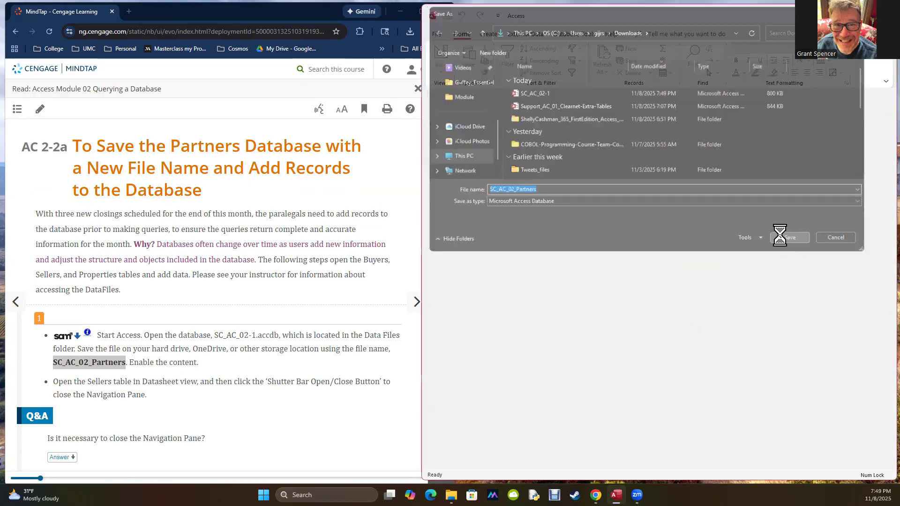
- Open the Sellers table in Datasheet view and enter S-004 as the S_ID of a new record
scroll(161, 335, "down", 4)
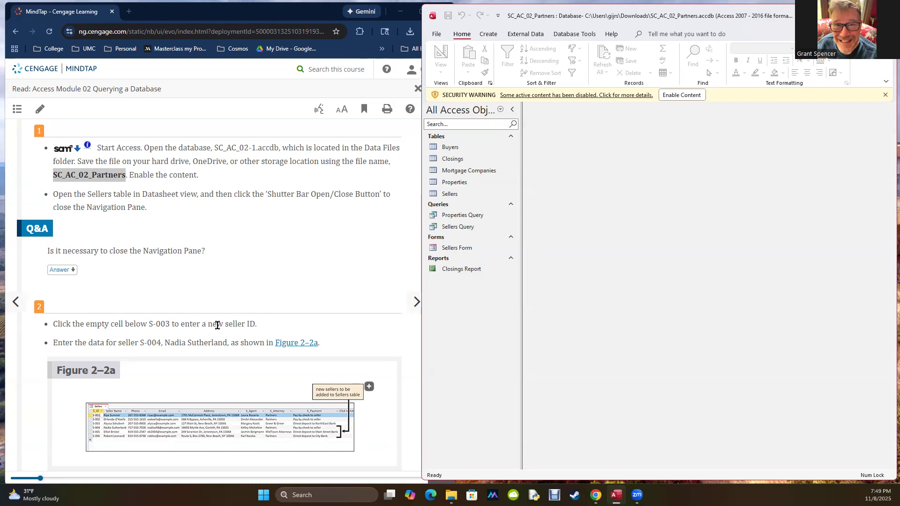
double_click(444, 194)
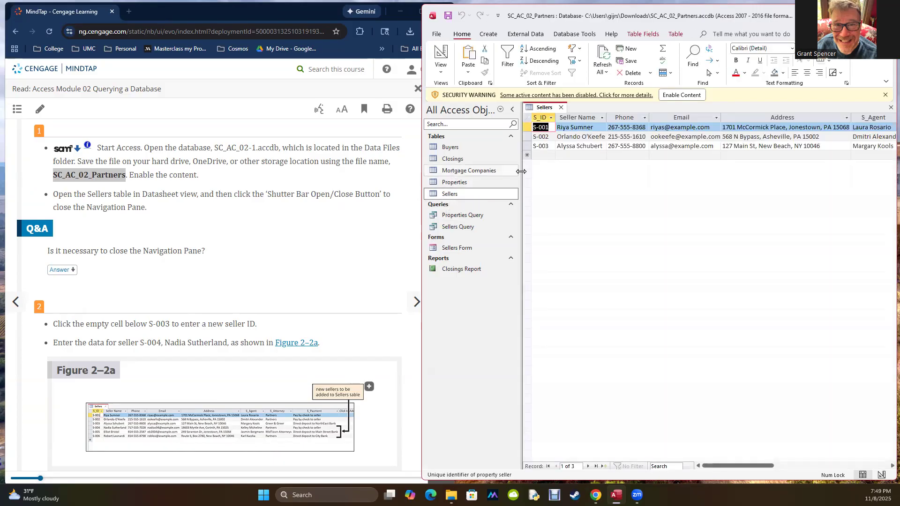
left_click(539, 155)
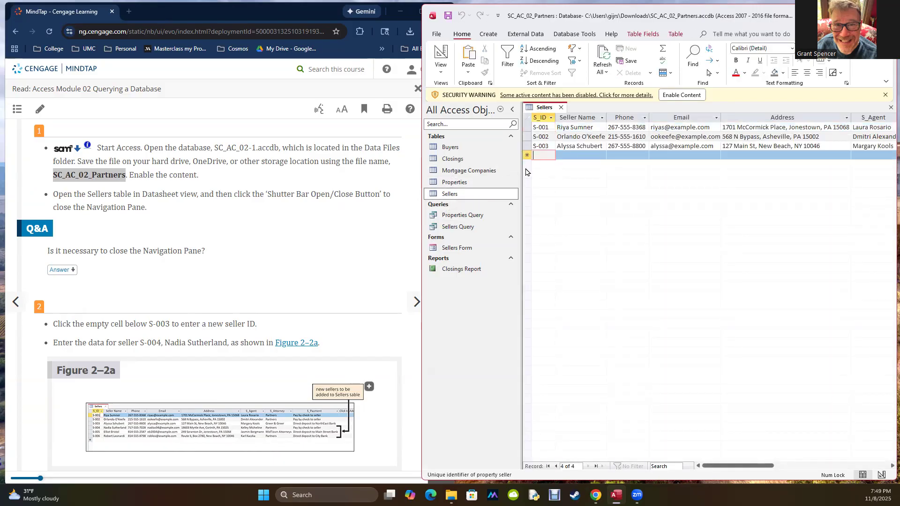
key("Caps_Lock")
type("S-004")
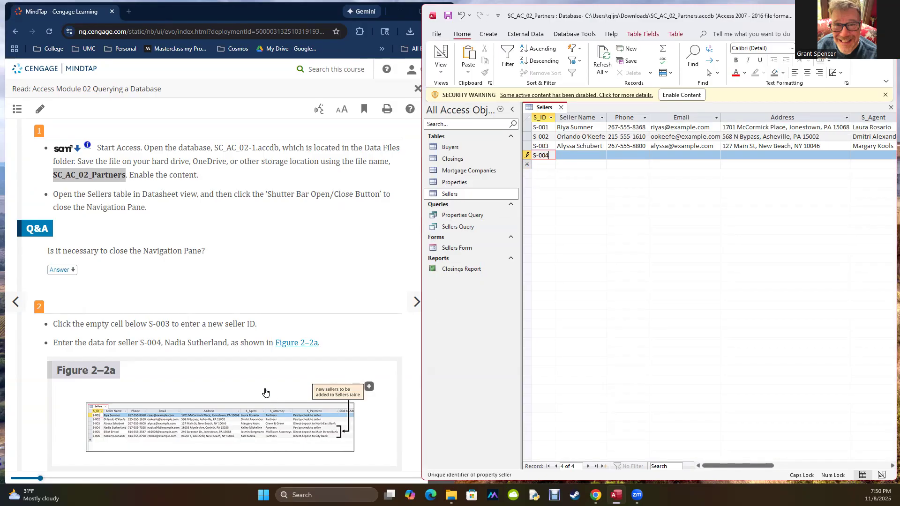
- Copy the seller's name from step 2 of the reading into the Seller Name field of record S-004
left_click_drag(166, 343, 225, 346)
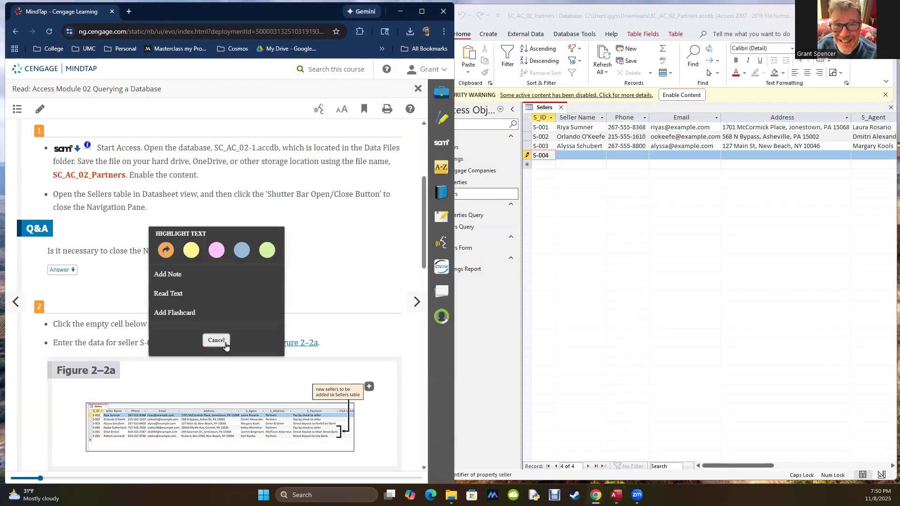
left_click(581, 156)
type("a Sutherland")
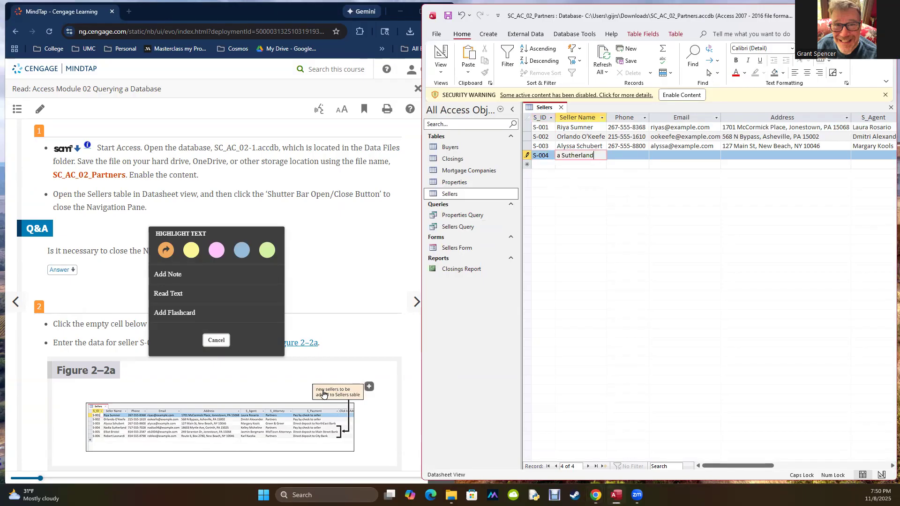
- Enlarge Figure 2–2a in the MindTap reading to examine the sellers' data across its columns, and close the enlarged image
left_click(282, 422)
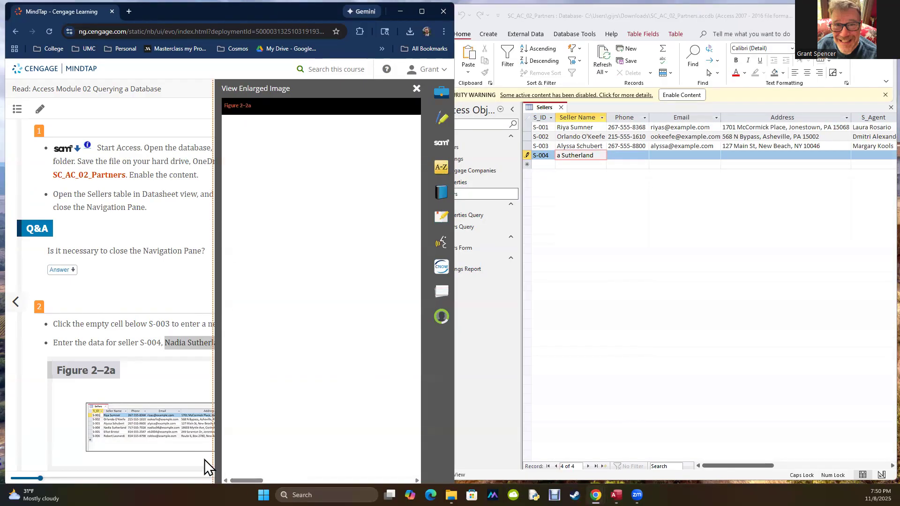
left_click(278, 481)
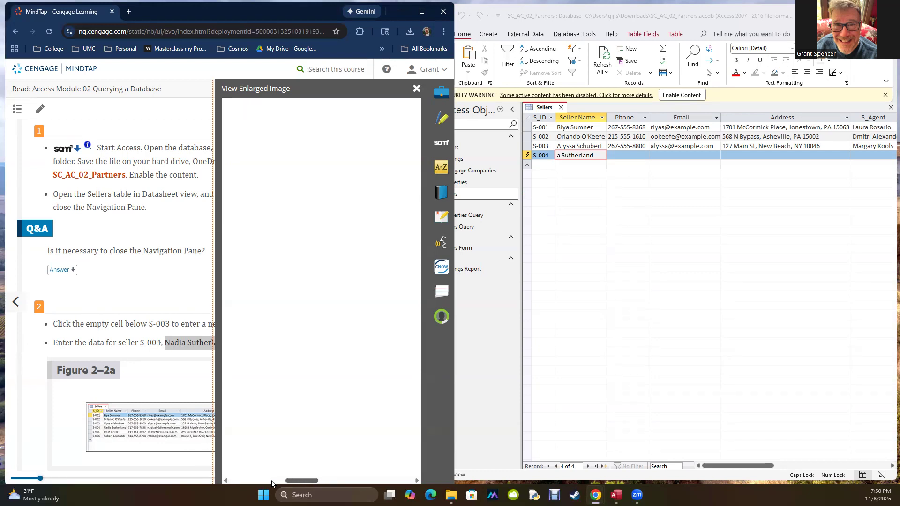
left_click(278, 480)
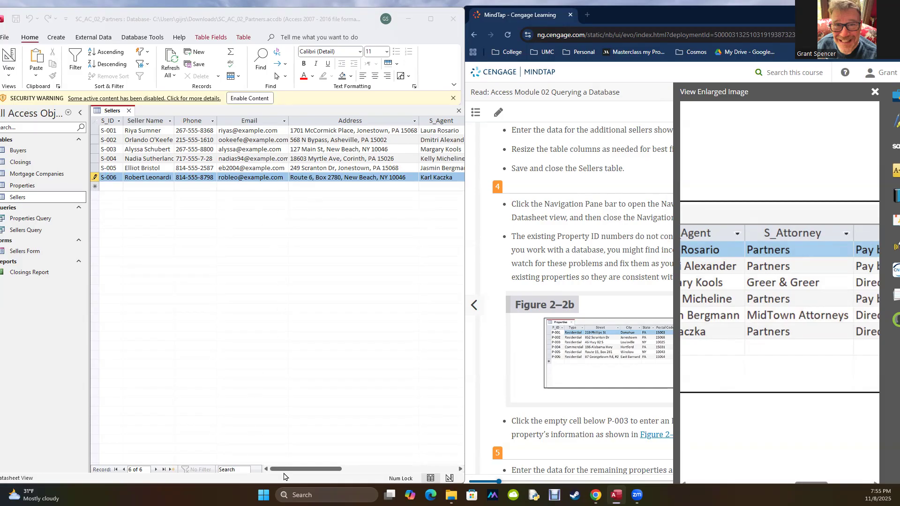
left_click(516, 339)
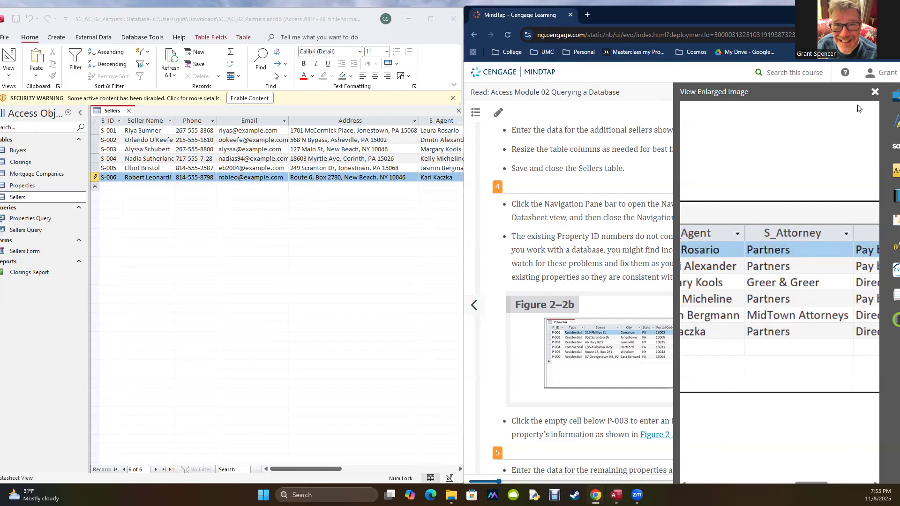
left_click(873, 92)
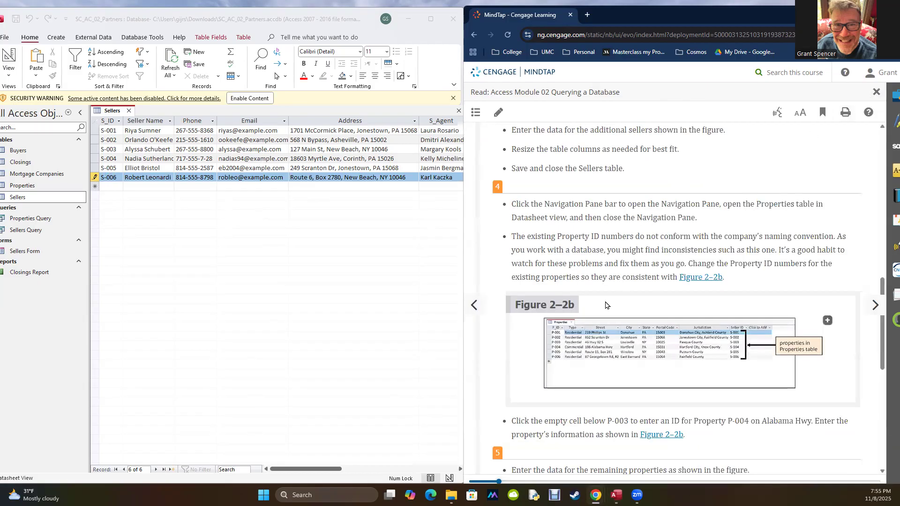
- Read through the AC 2-2a instructions for completing the Sellers, Properties and Buyers tables, including Figures 2–2b and 2–2c
scroll(605, 305, "down", 5)
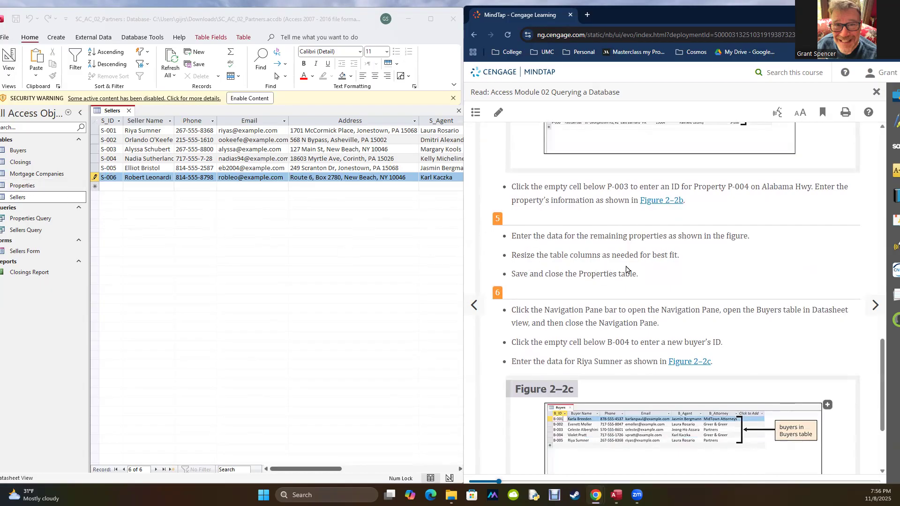
scroll(635, 267, "up", 3)
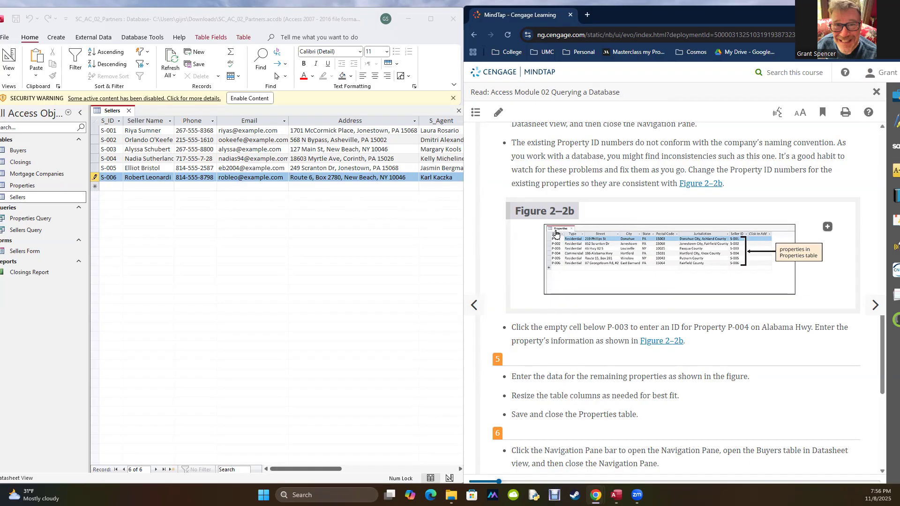
scroll(555, 233, "up", 7)
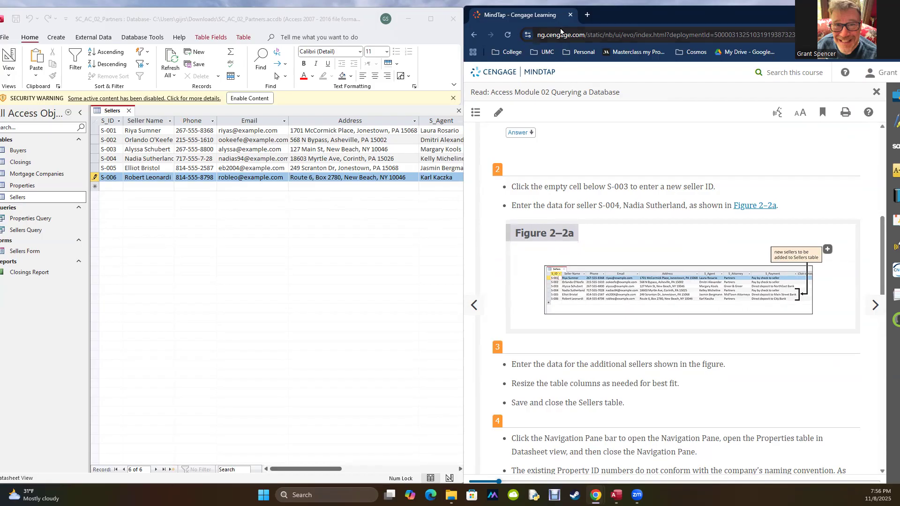
scroll(600, 328, "down", 8)
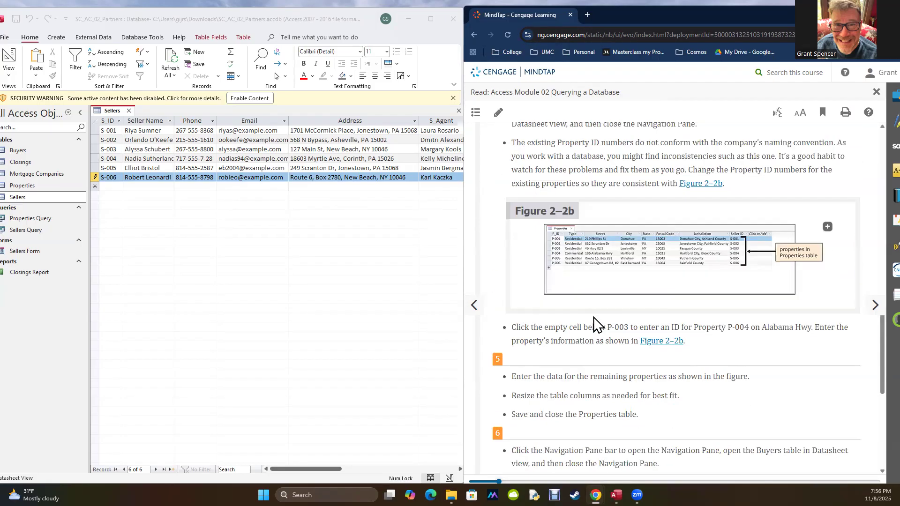
scroll(595, 324, "down", 5)
scroll(594, 321, "up", 7)
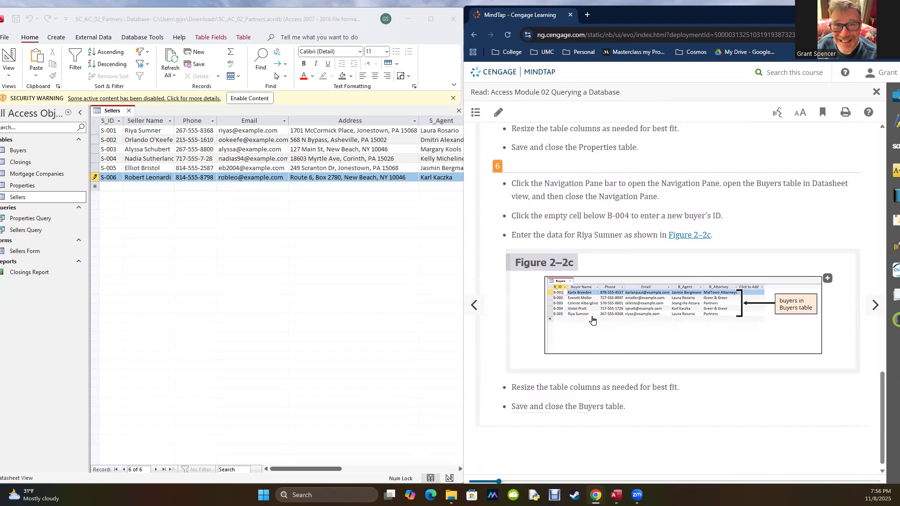
scroll(592, 320, "up", 4)
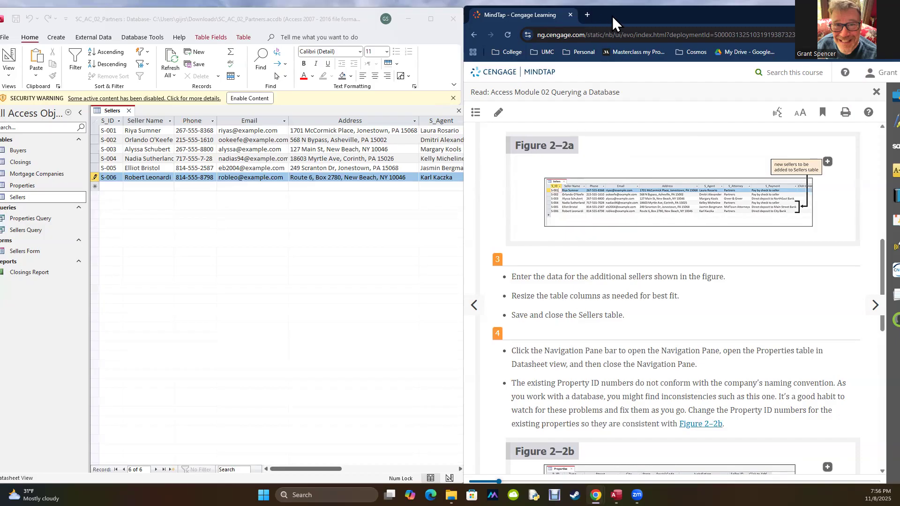
- Maximize the MindTap window, examine enlarged Figure 2–2a through its S_Payment column, close the image, and restore the window
left_click_drag(612, 15, 617, 15)
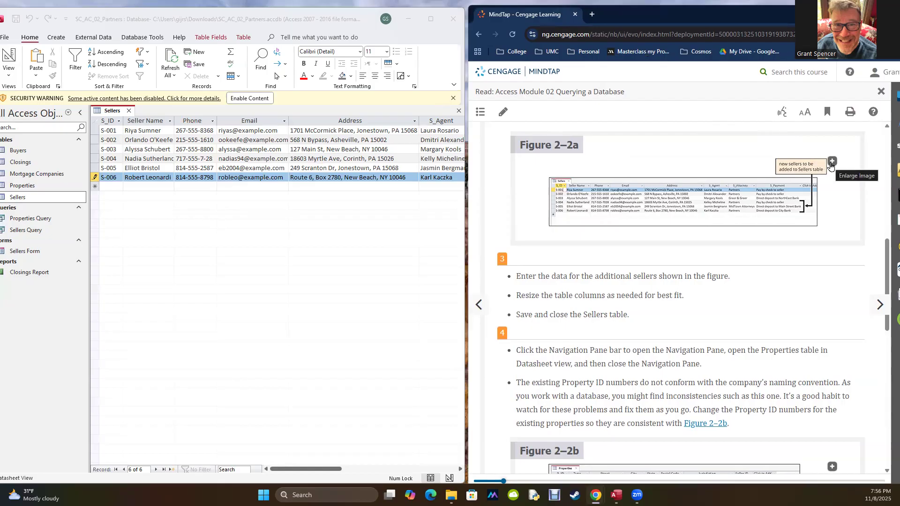
left_click(879, 15)
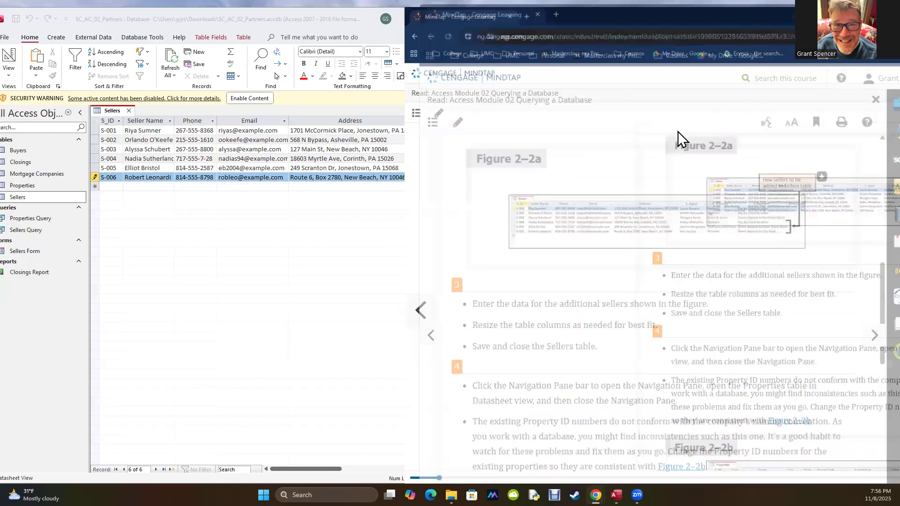
left_click(590, 154)
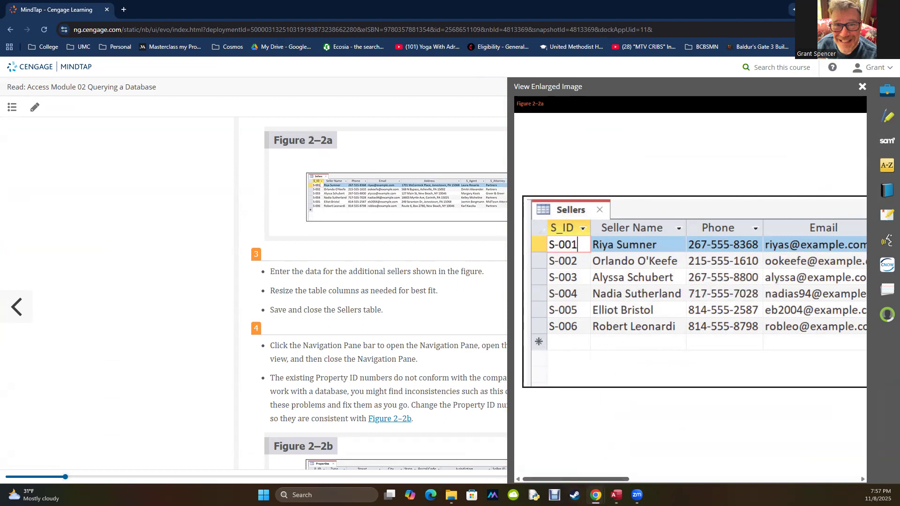
scroll(715, 468, "right", 10)
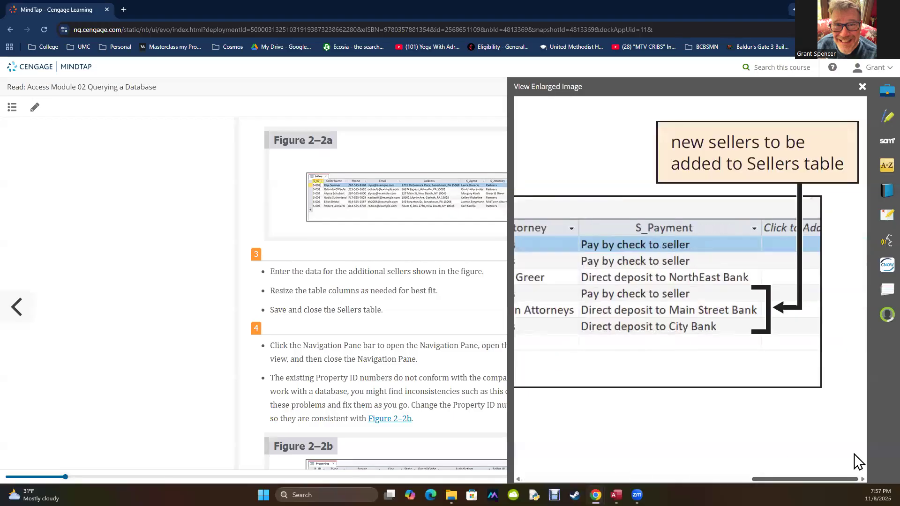
scroll(751, 476, "left", 10)
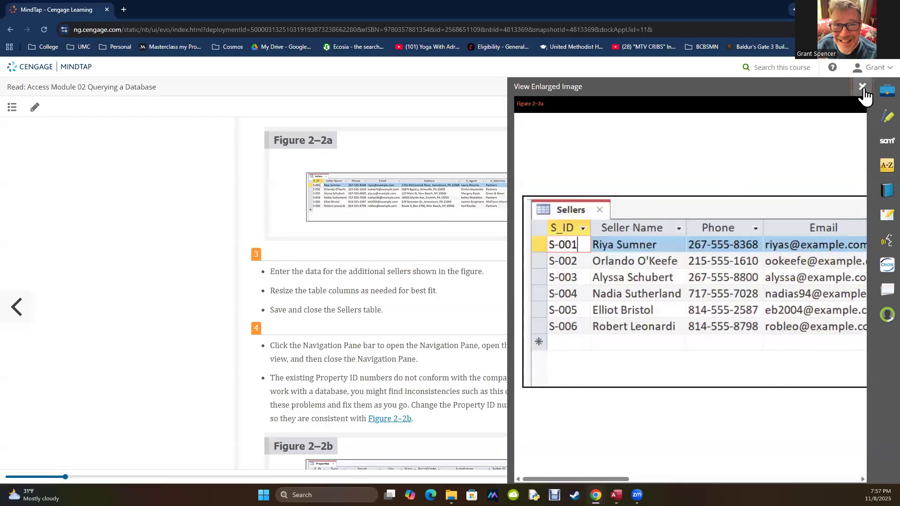
left_click(863, 87)
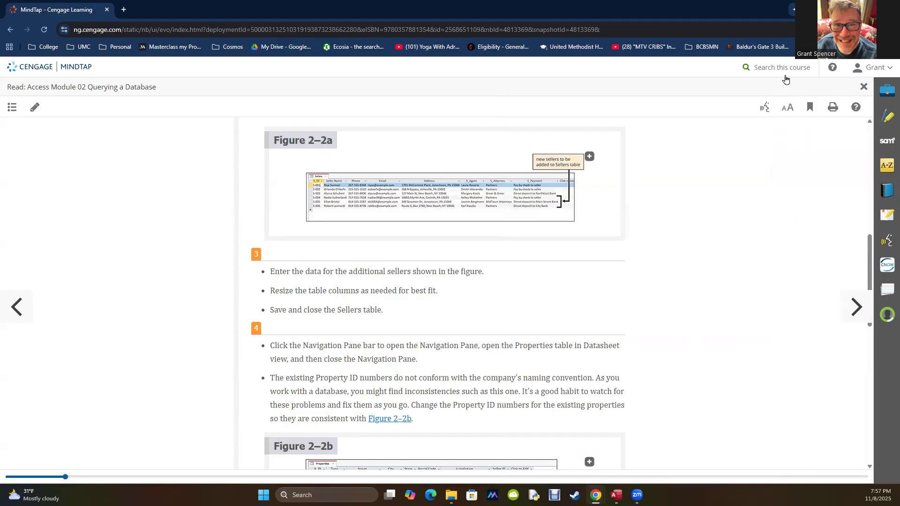
left_click(867, 9)
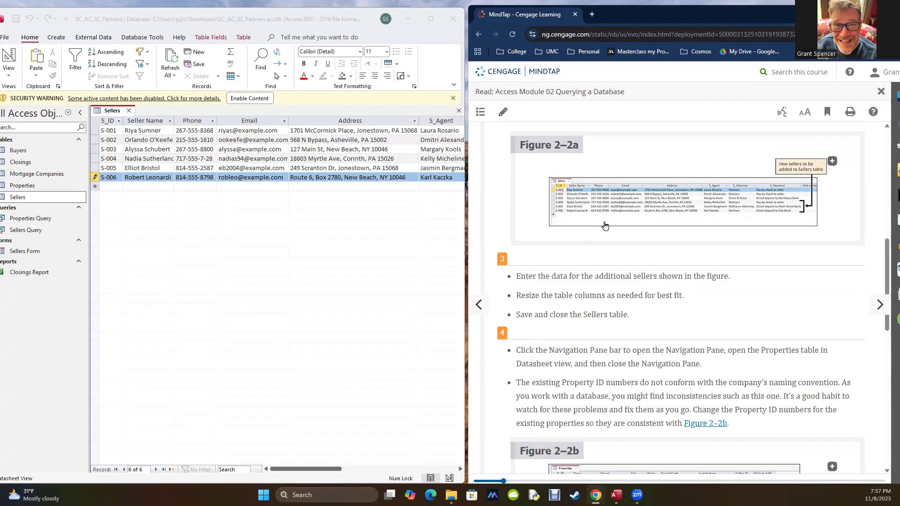
- Review AC 2-2a again from the Sellers table steps to the final Buyers table step, checking each figure's required records
scroll(604, 225, "down", 5)
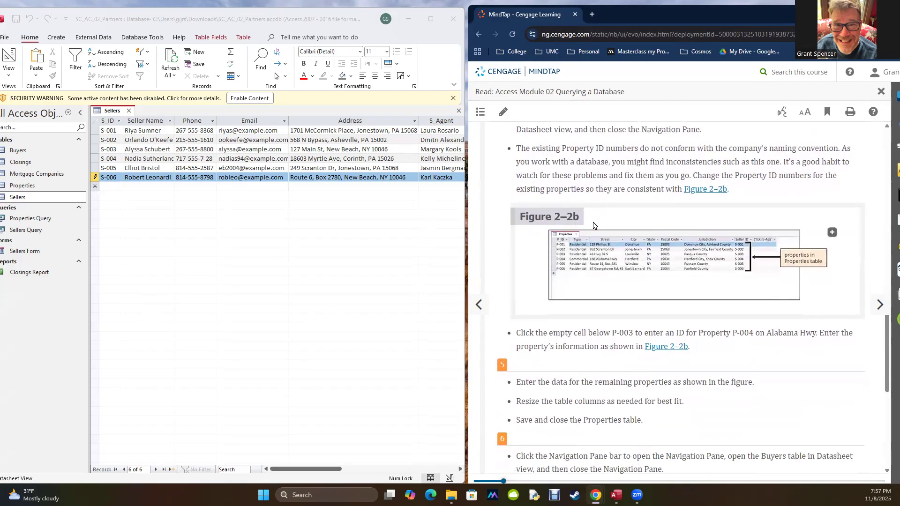
scroll(560, 337, "down", 6)
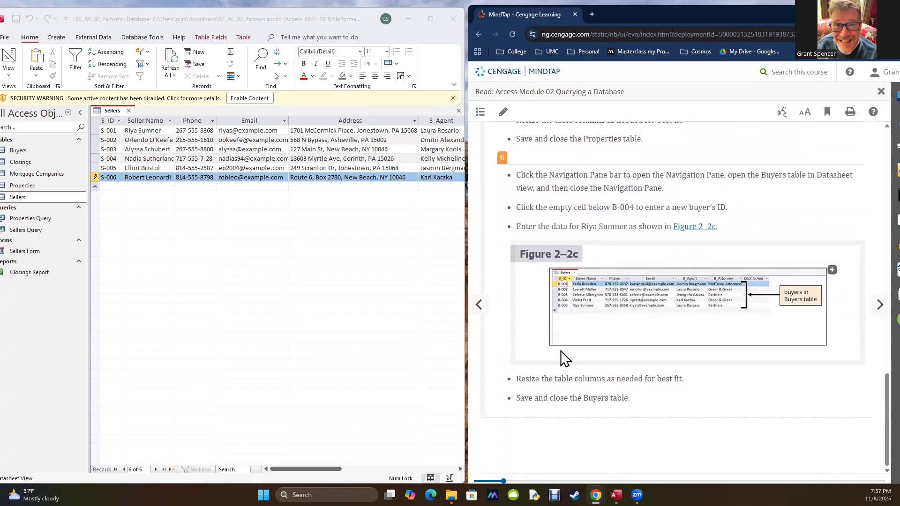
scroll(560, 326, "up", 5)
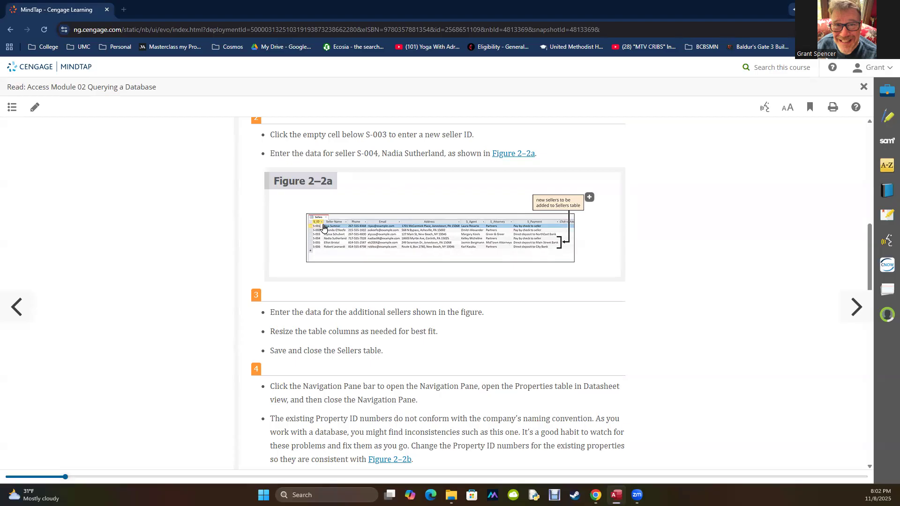
scroll(361, 241, "up", 8)
scroll(361, 241, "down", 5)
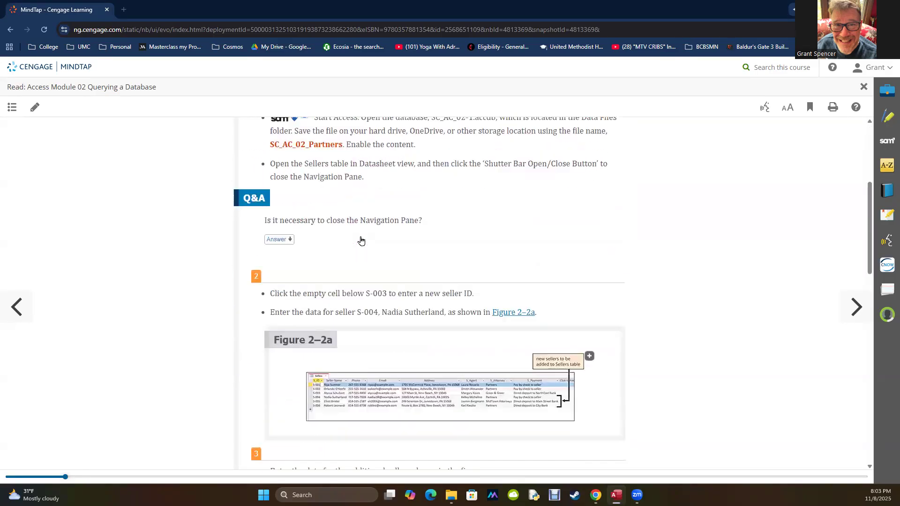
scroll(361, 241, "down", 1)
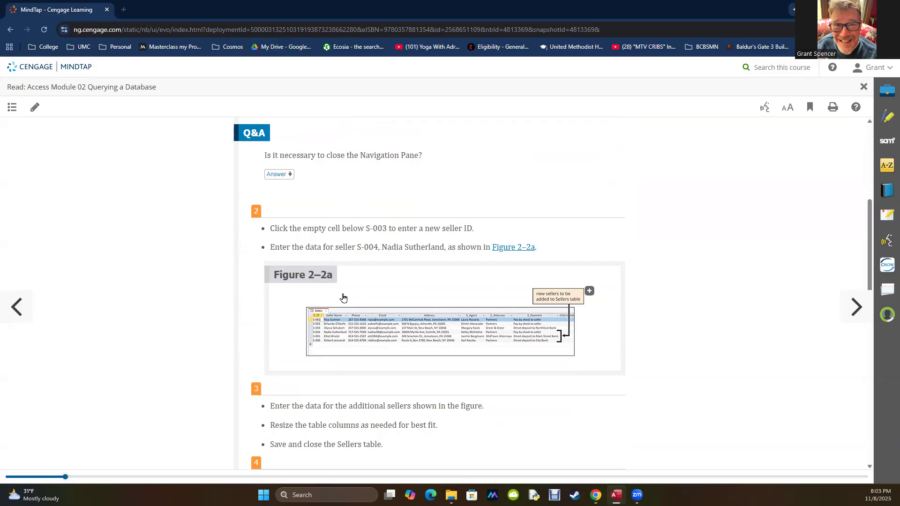
scroll(382, 288, "down", 6)
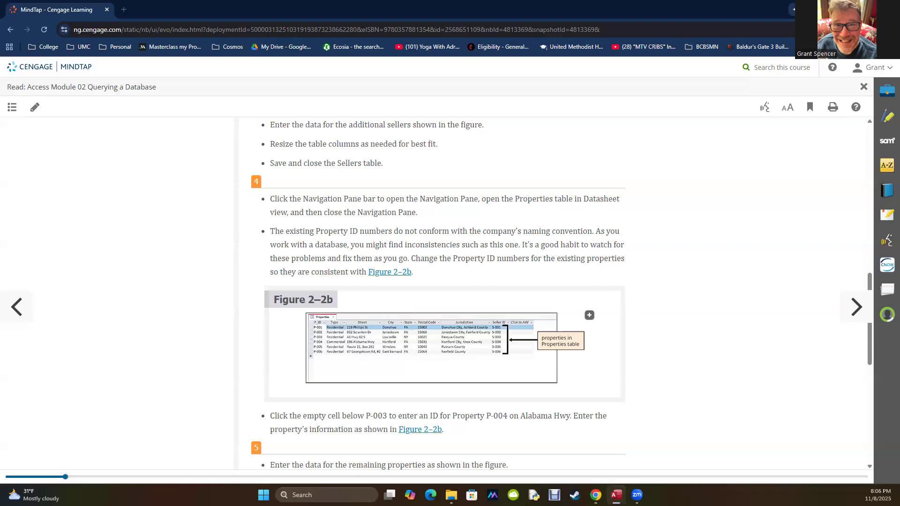
scroll(378, 360, "down", 5)
scroll(378, 359, "down", 3)
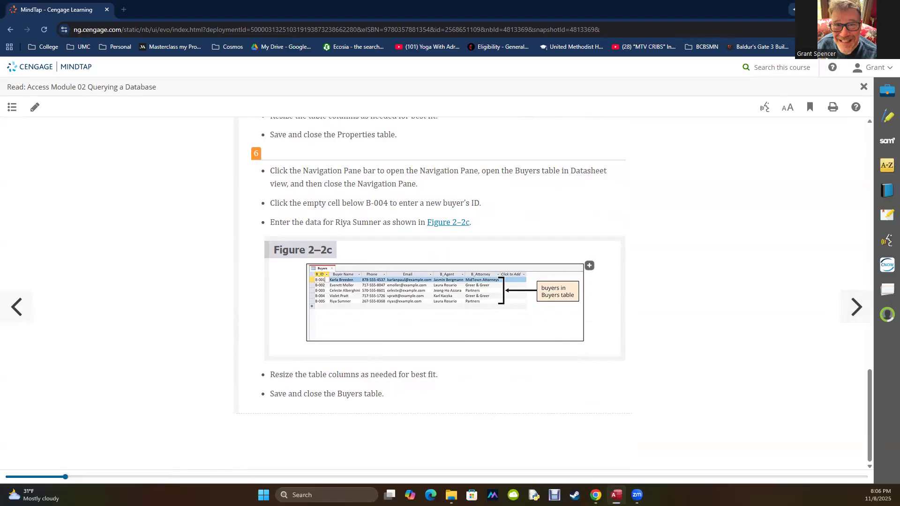
- Bring the SC_AC_02_Partners database window forward, maximize it, and open the Properties and Closings tables in Datasheet view
left_click_drag(899, 27, 430, 27)
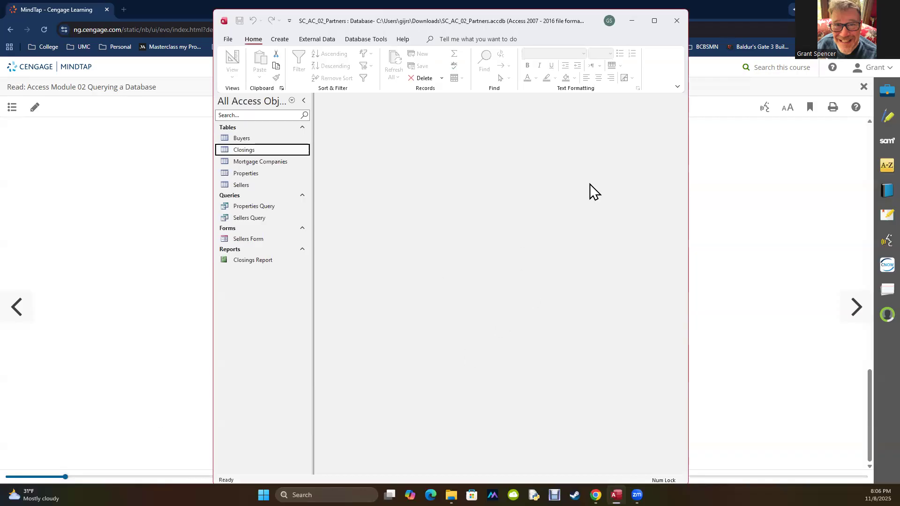
left_click(655, 20)
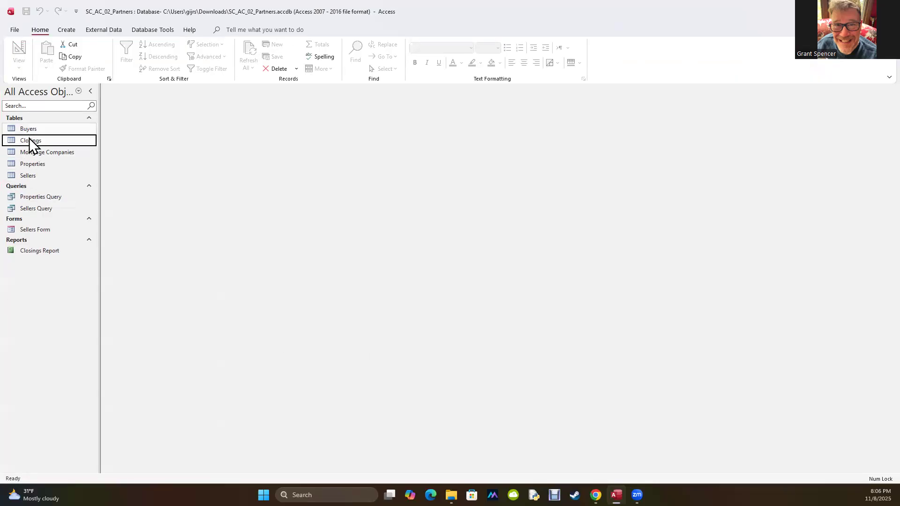
double_click(31, 165)
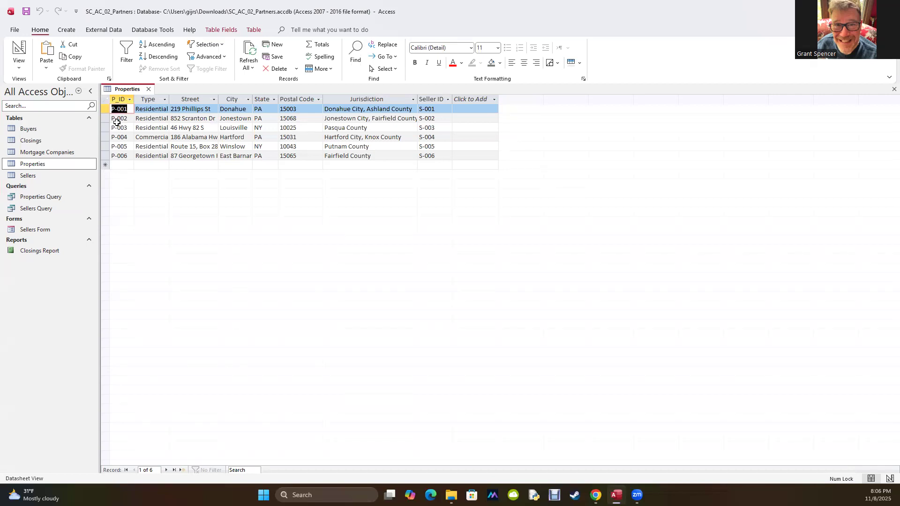
double_click(30, 142)
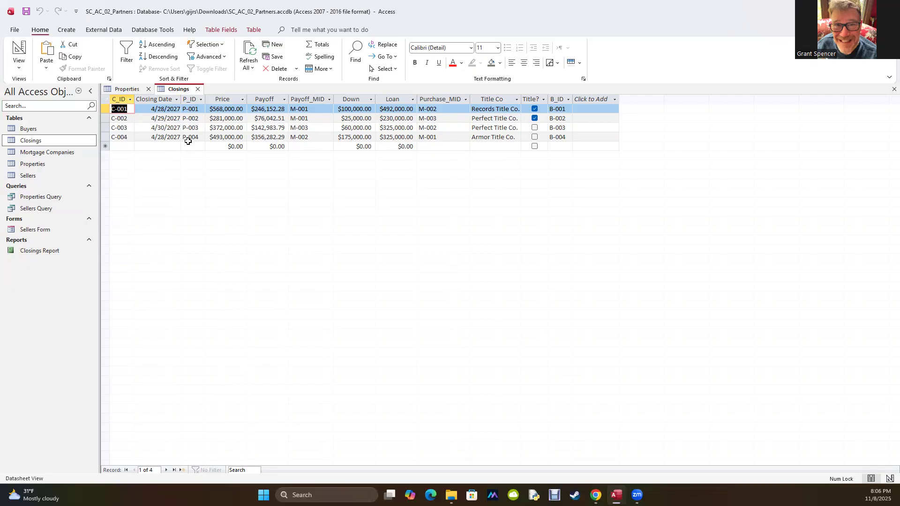
left_click(28, 165)
double_click(28, 165)
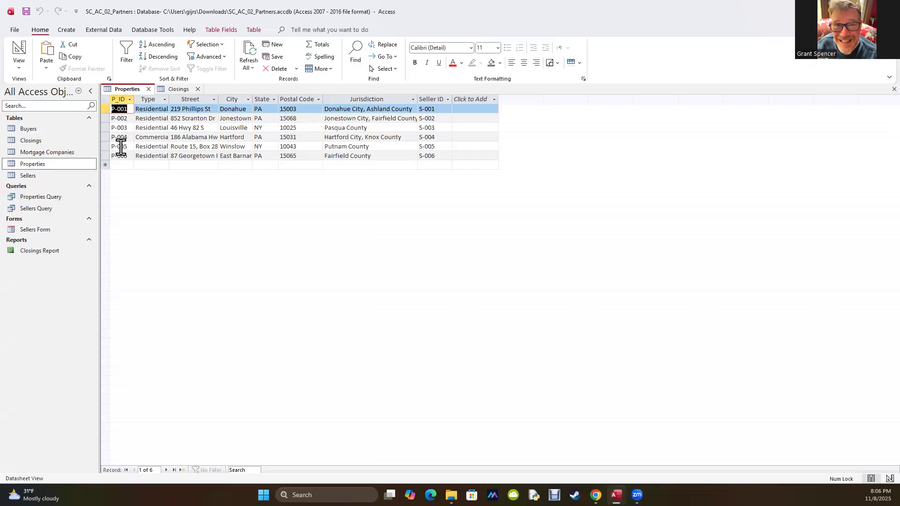
- Compare the Properties and Closings datasheets, checking how the P_ID field relates the records of the two tables
double_click(28, 143)
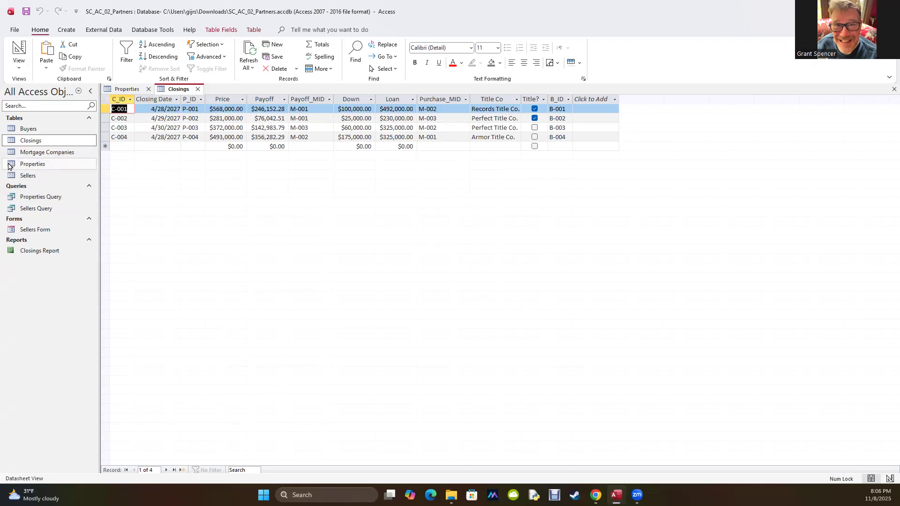
double_click(28, 164)
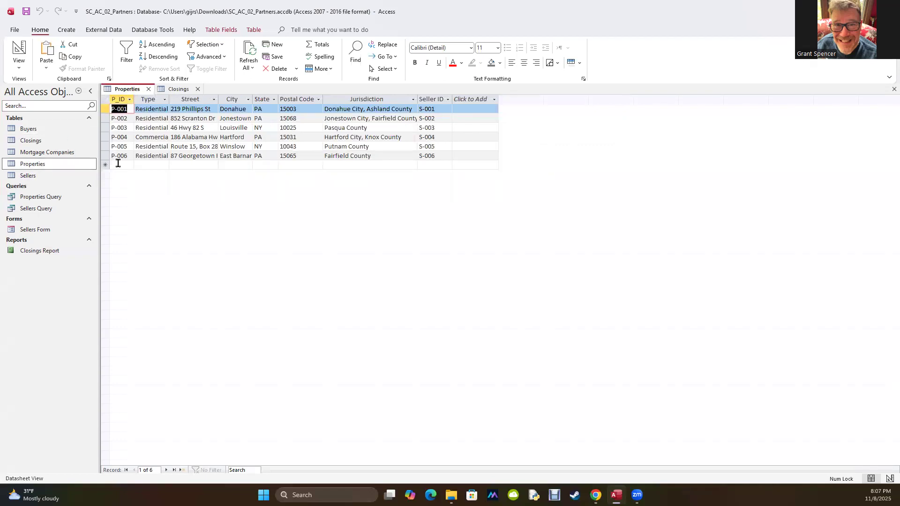
double_click(29, 141)
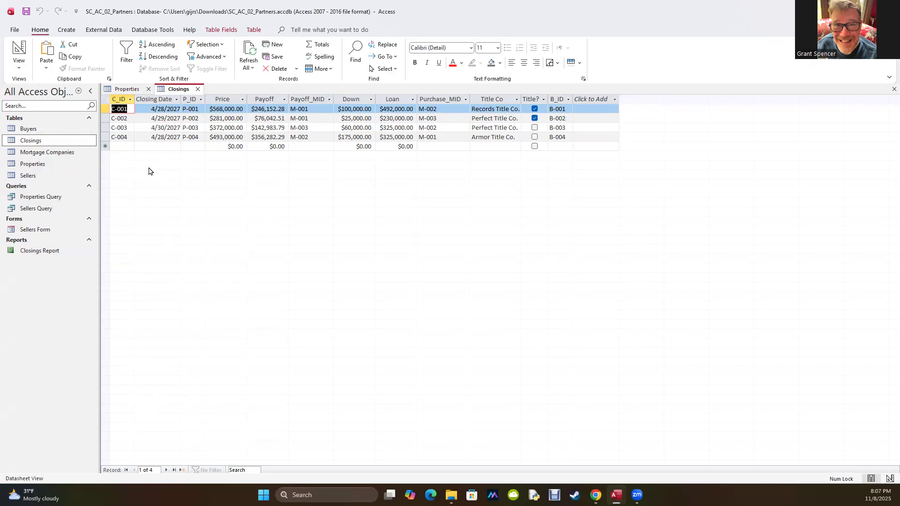
double_click(28, 165)
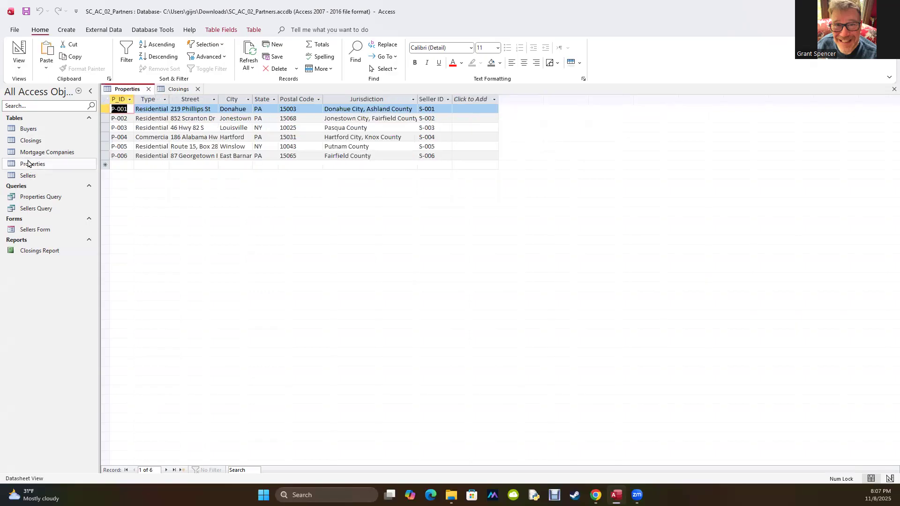
left_click(171, 91)
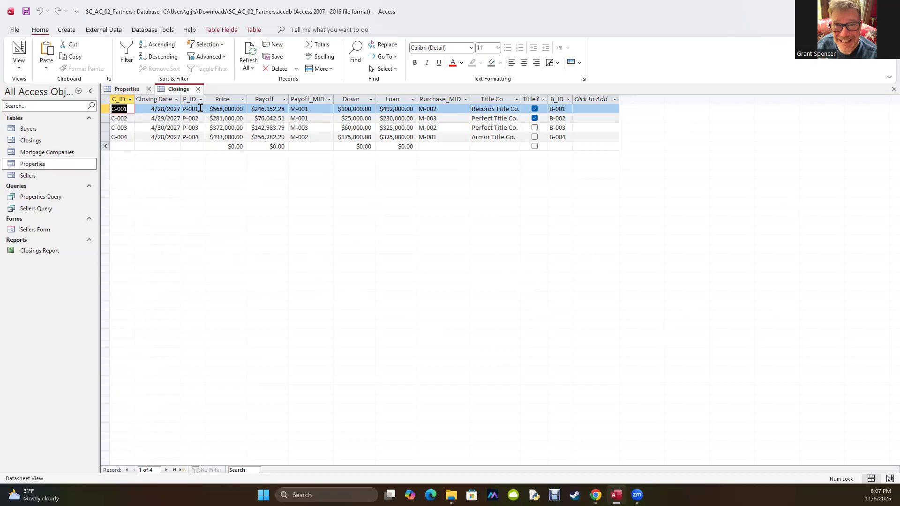
left_click(28, 165)
left_click(126, 89)
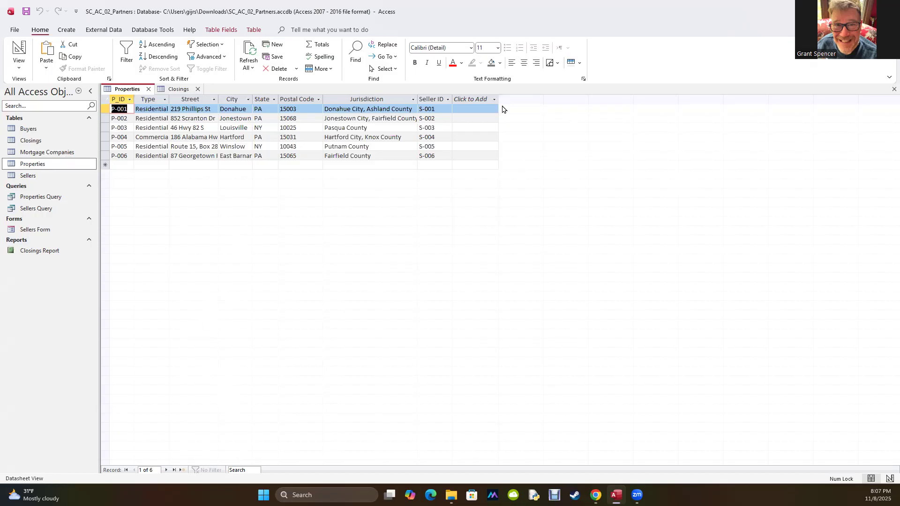
- Restore the database window to a smaller size and arrange it side by side with the MindTap window
left_click(867, 12)
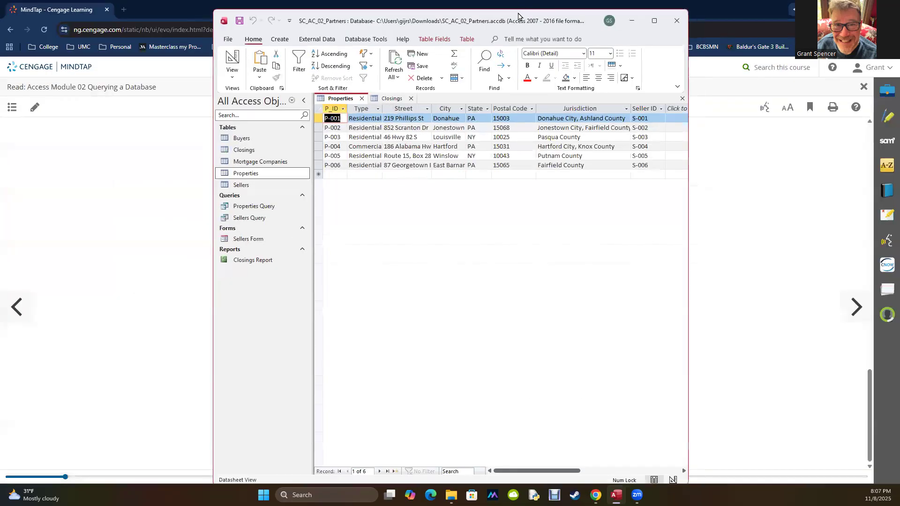
left_click_drag(501, 21, 300, 24)
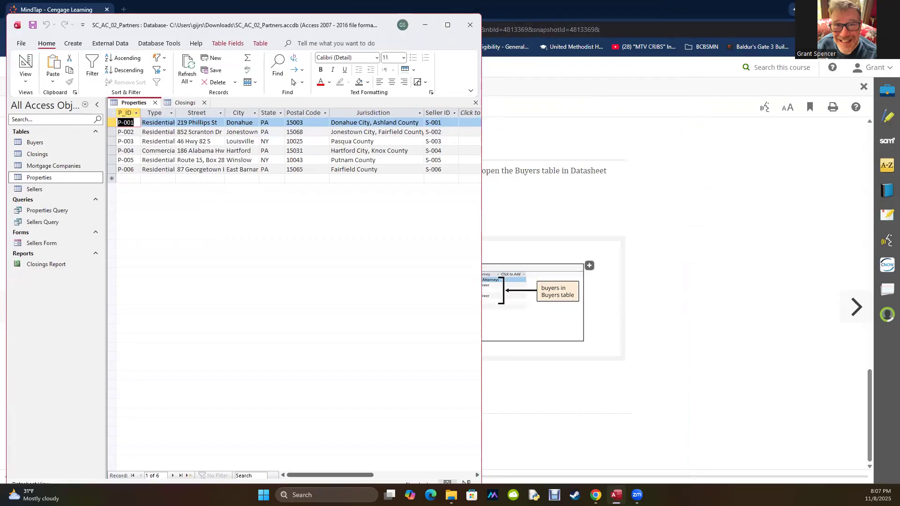
left_click(867, 9)
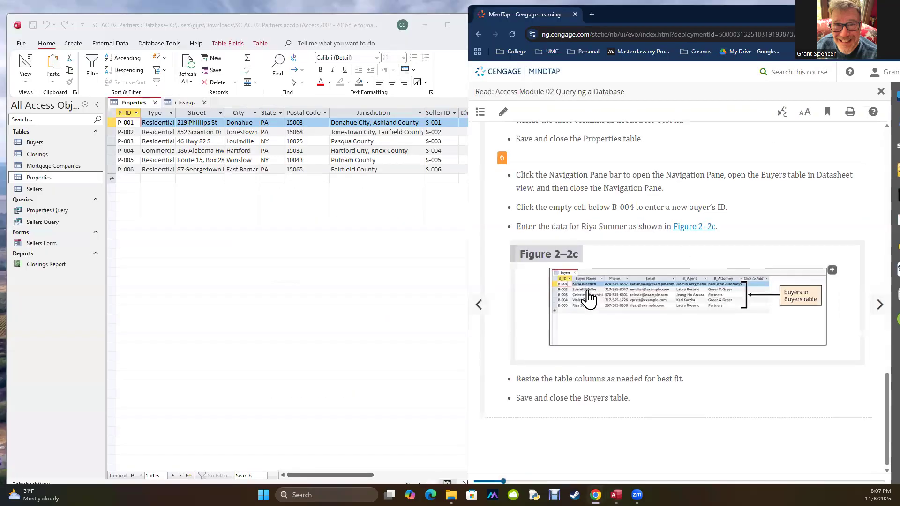
- Check Figure 2–2b in the MindTap reading and advance to section AC 2-2b, To Create a Query in Design View
scroll(588, 297, "up", 6)
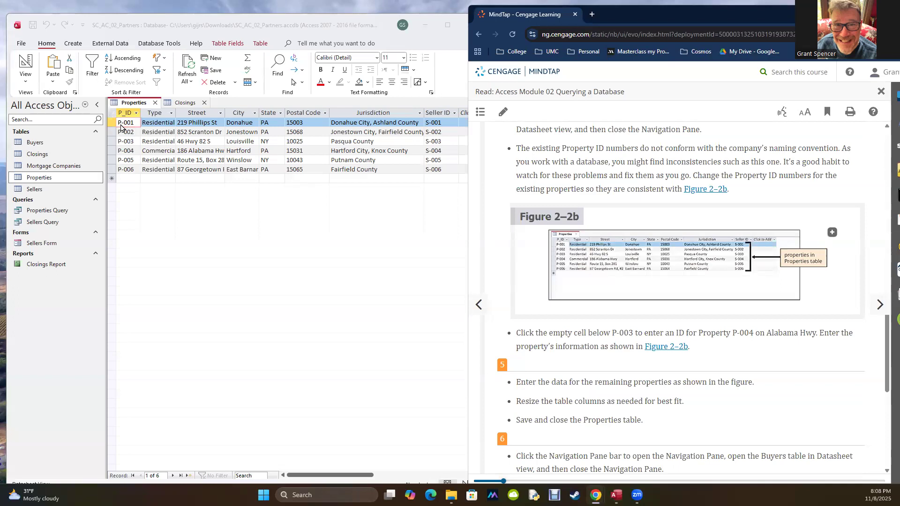
left_click(877, 307)
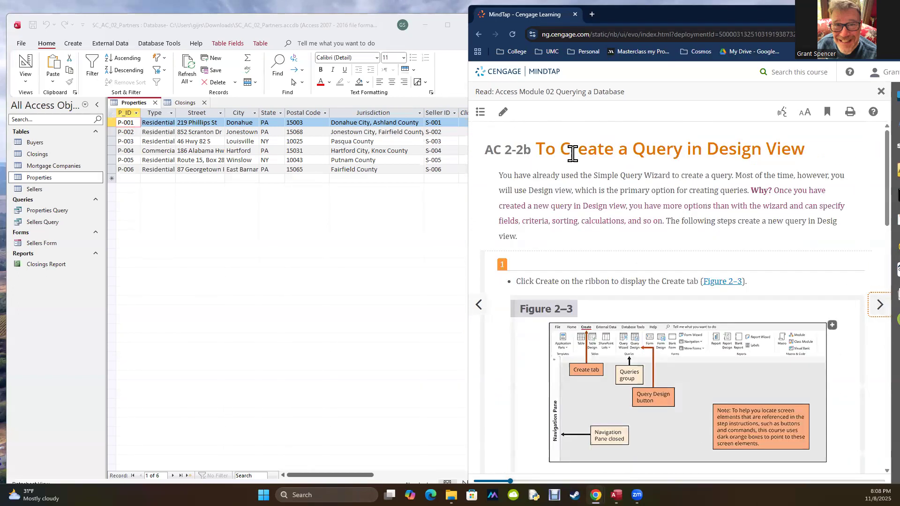
left_click_drag(565, 149, 677, 146)
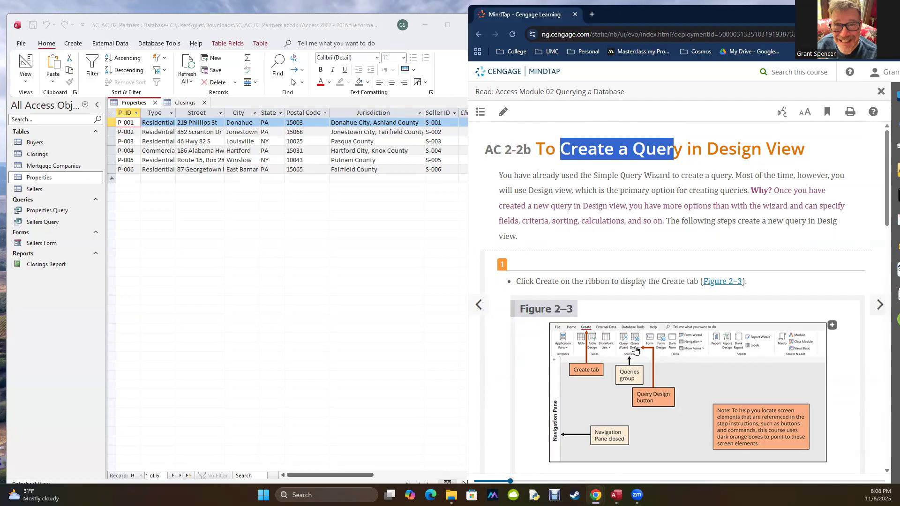
- Close the Properties and Closings tables and create a new query in Design view
left_click(195, 215)
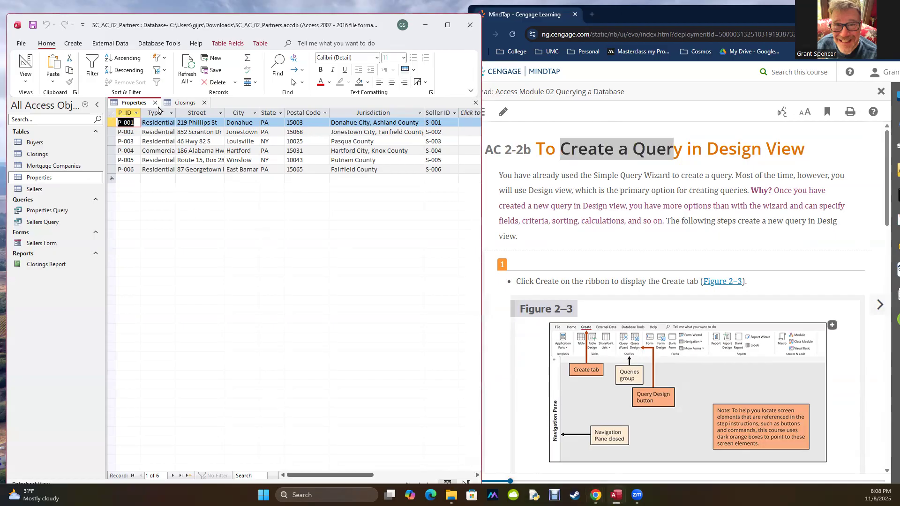
left_click(155, 104)
left_click(153, 104)
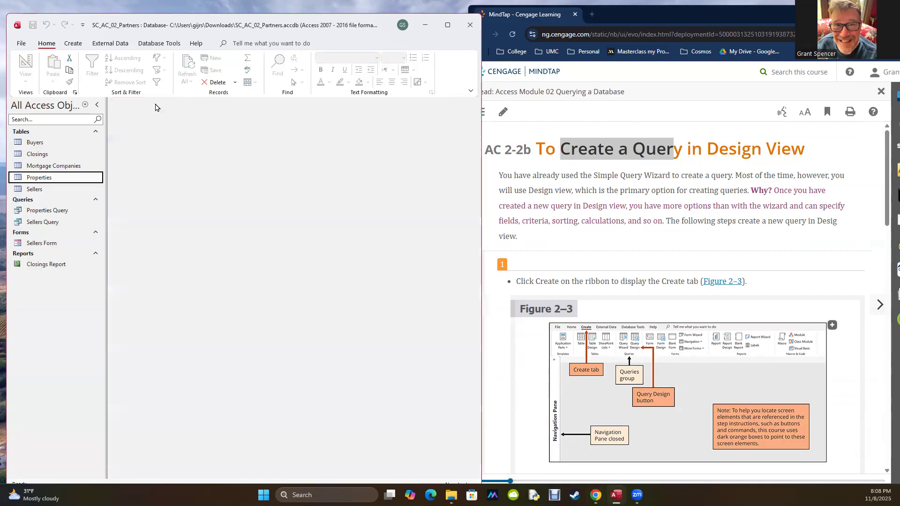
left_click(68, 44)
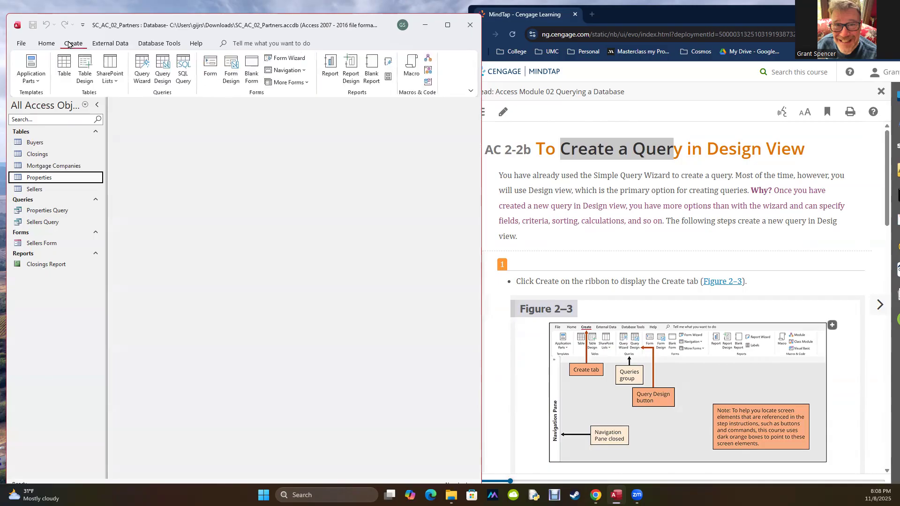
left_click(163, 70)
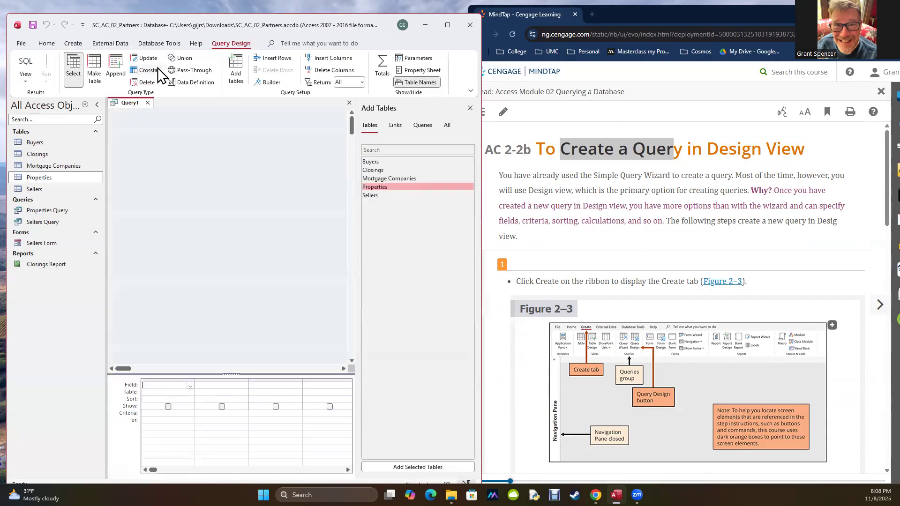
- Read through the AC 2-2b instructions for building the query, including Figures 2–3, 2–4 and 2–5
scroll(722, 333, "down", 6)
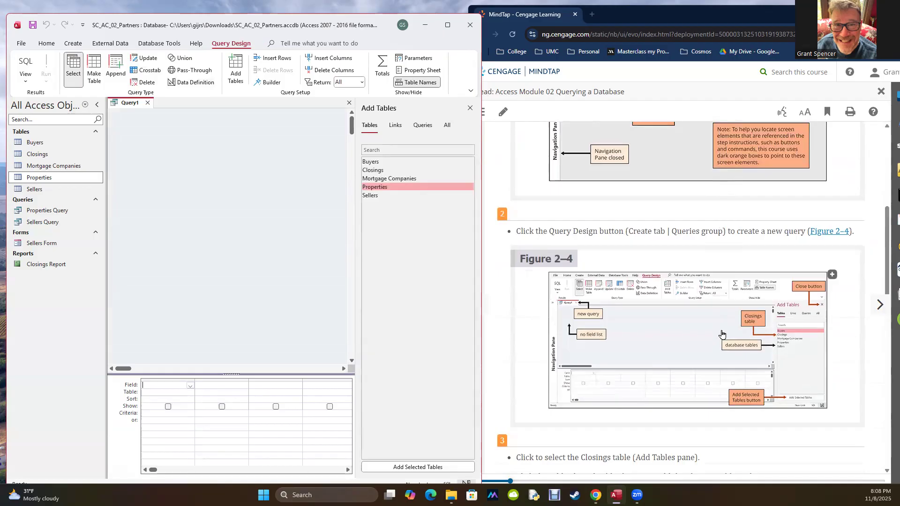
scroll(717, 330, "up", 6)
scroll(715, 328, "down", 10)
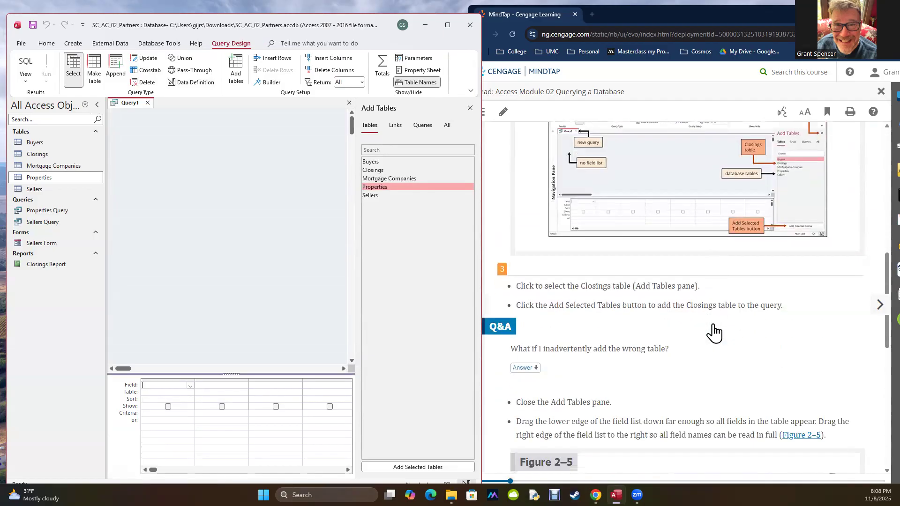
scroll(714, 333, "down", 4)
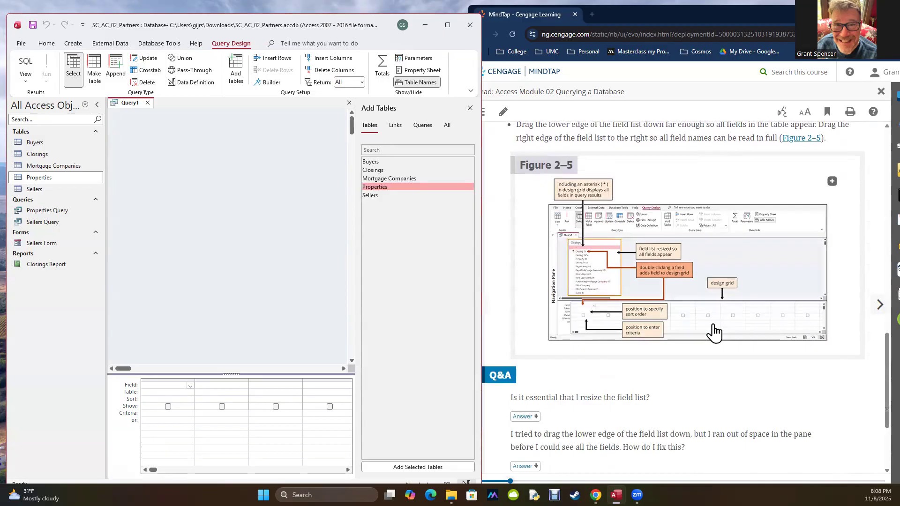
scroll(715, 333, "down", 1)
scroll(714, 333, "up", 12)
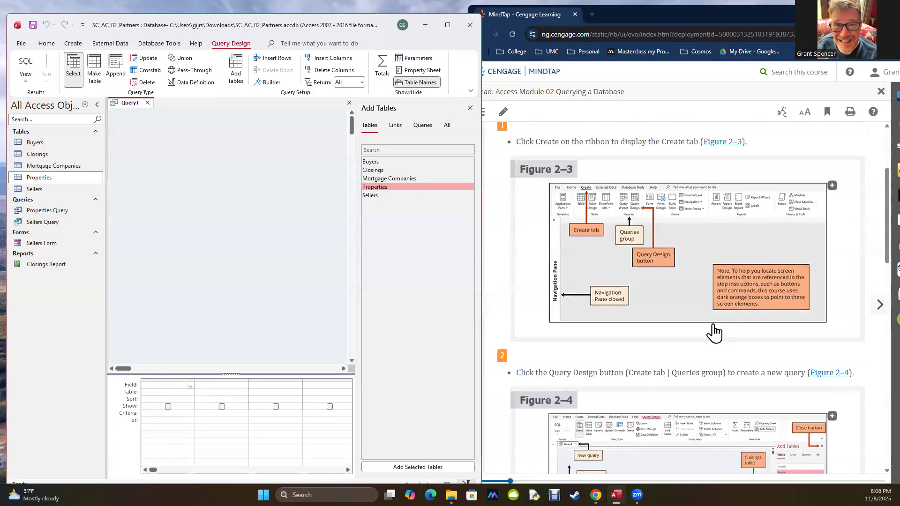
scroll(714, 332, "up", 3)
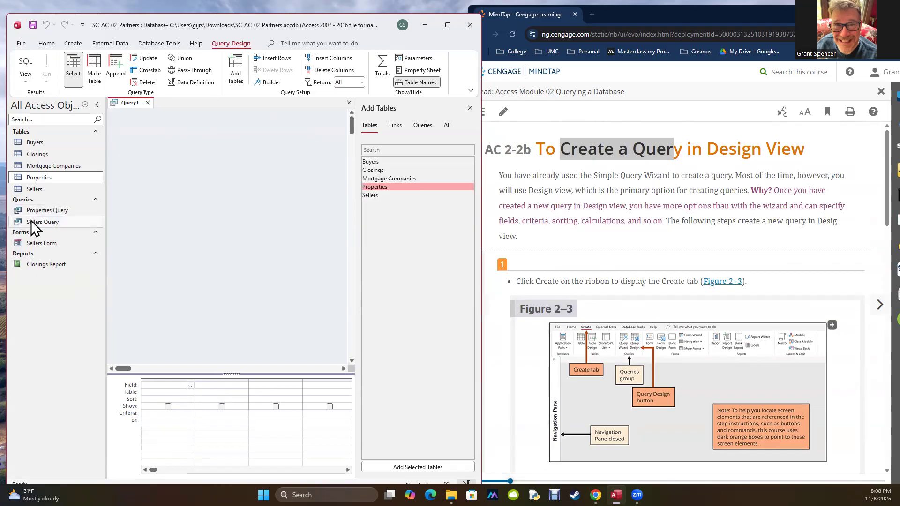
- Follow AC 2-2b through step 3 and add the Closings table to the new query
left_click(31, 178)
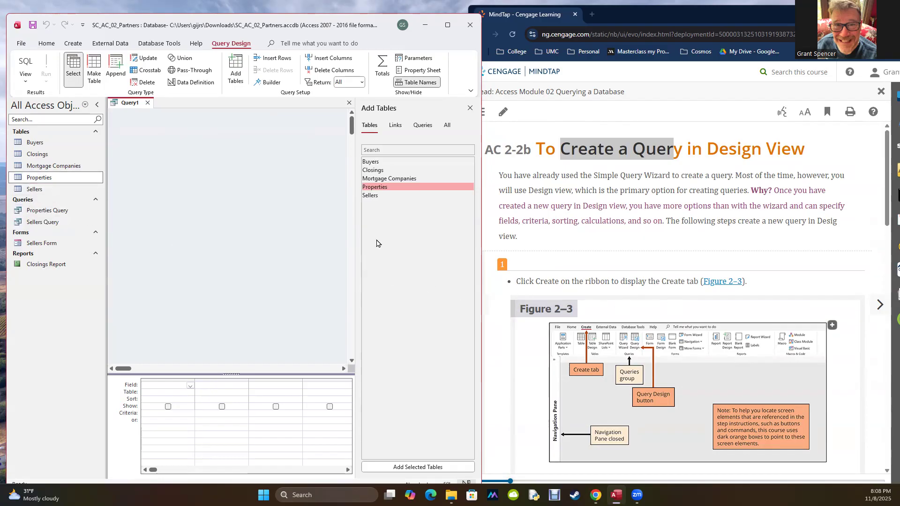
scroll(682, 290, "down", 4)
scroll(682, 295, "down", 1)
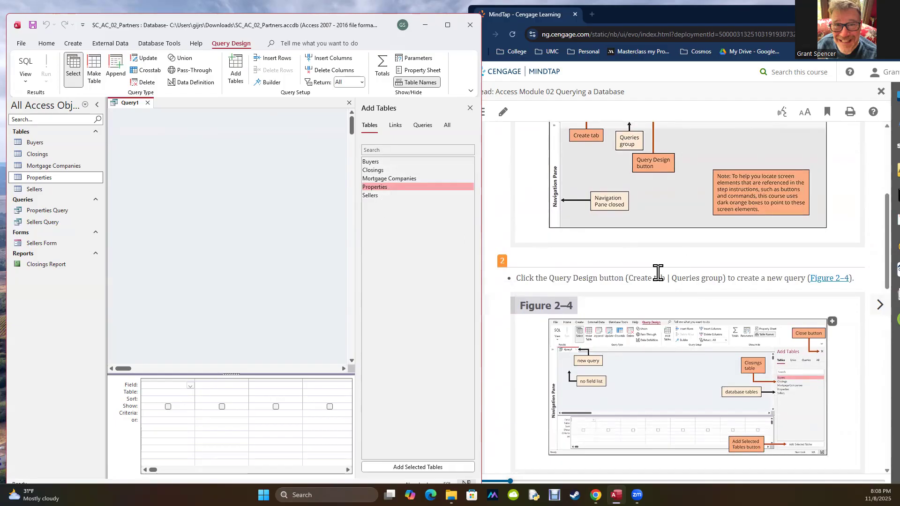
scroll(659, 272, "down", 5)
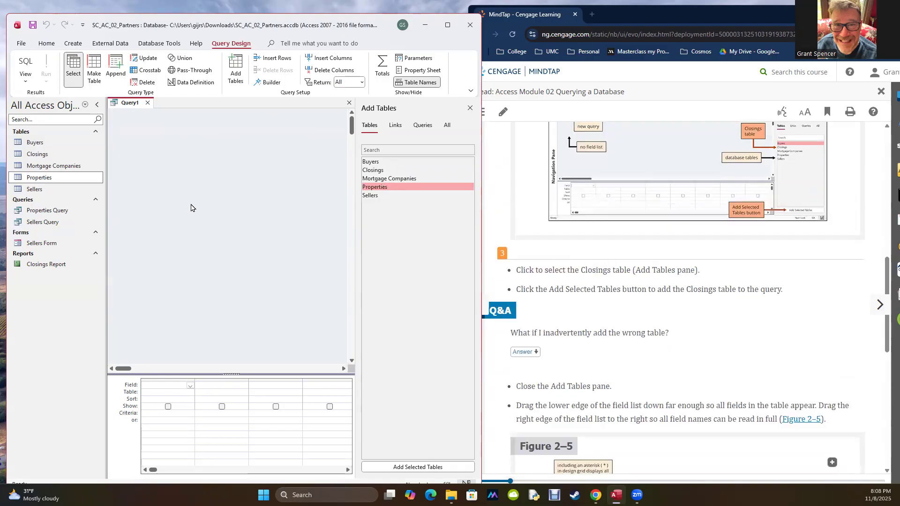
left_click(374, 171)
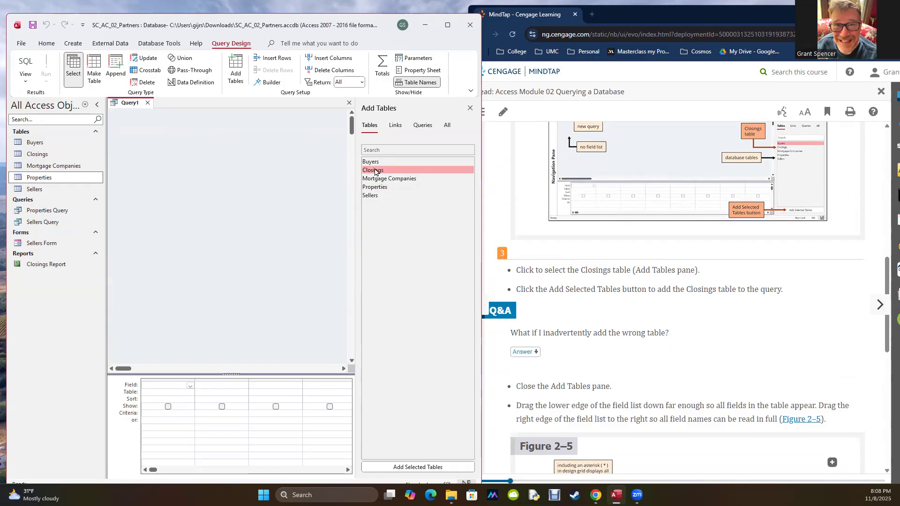
double_click(374, 172)
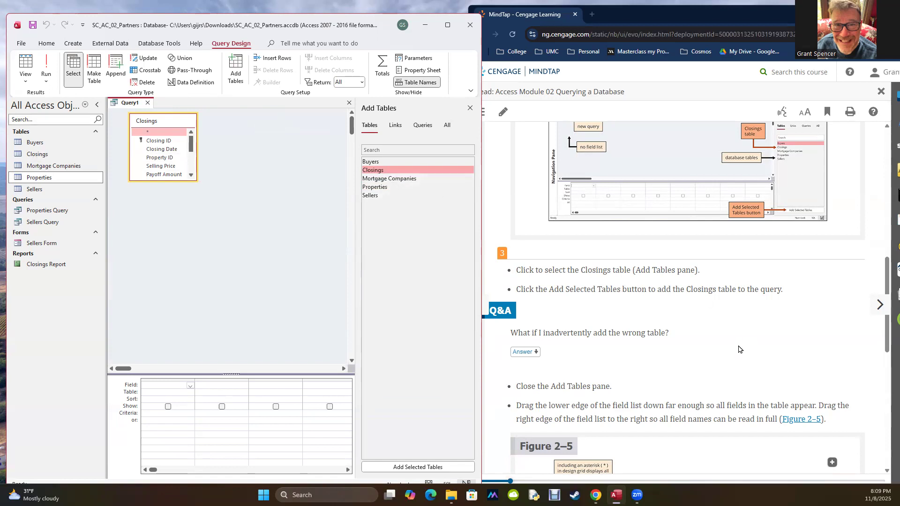
- Demonstrate correcting a wrongly added table by adding Sellers to the query and deleting its field list
scroll(739, 349, "down", 3)
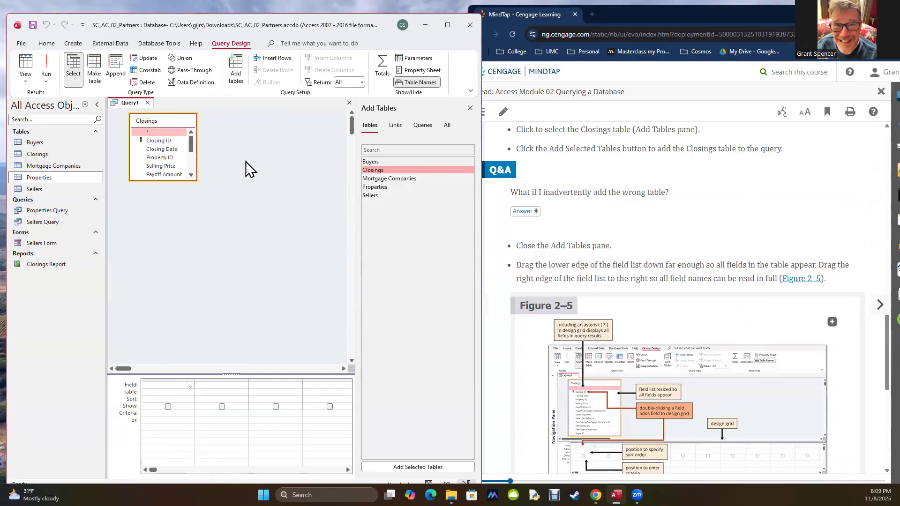
left_click(377, 194)
double_click(377, 194)
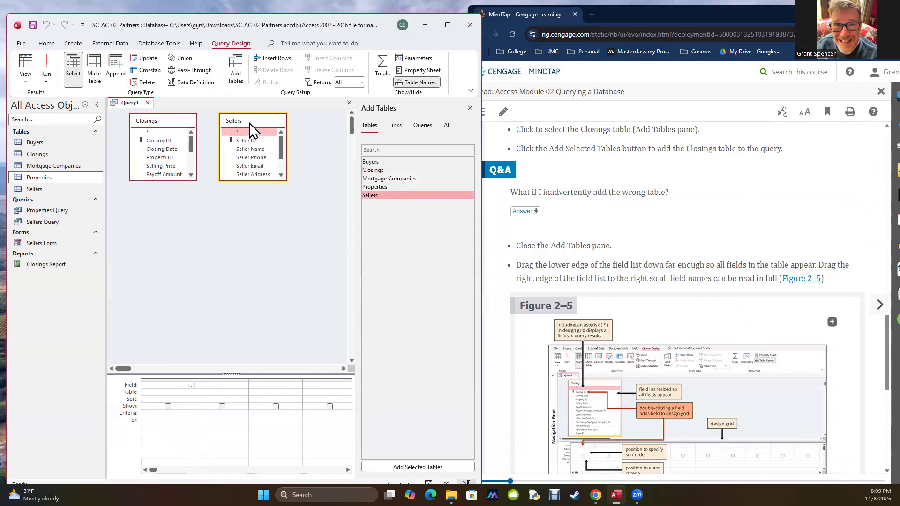
key("Delete")
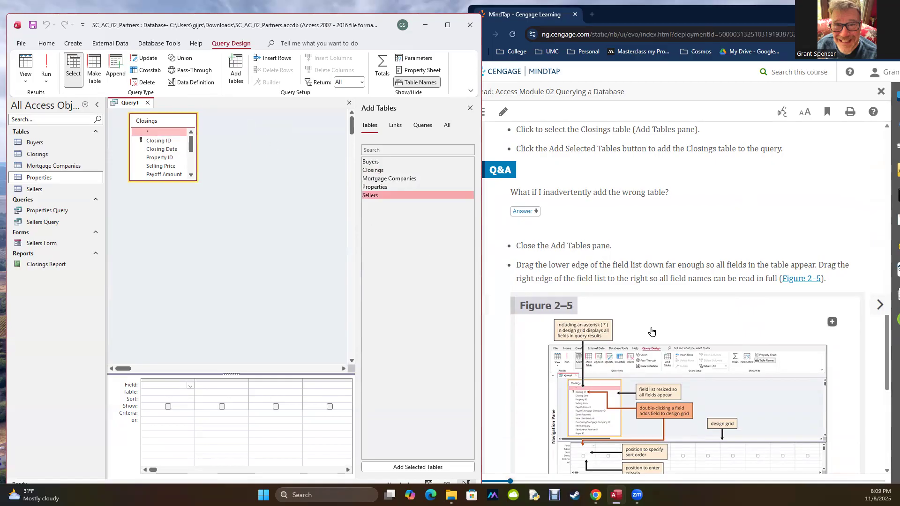
- Enlarge the Closings field list downward and to the right so all fields appear and their names are fully readable
scroll(652, 332, "down", 2)
scroll(652, 332, "down", 2)
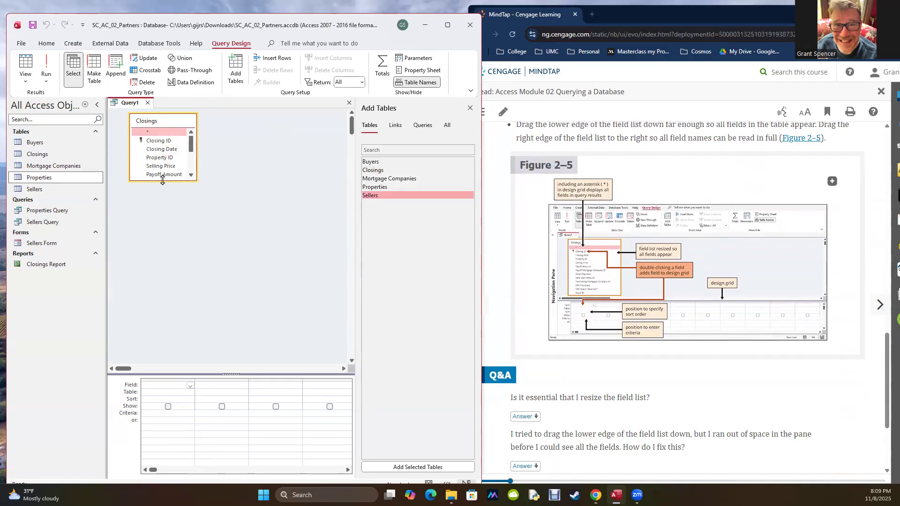
left_click_drag(162, 180, 177, 261)
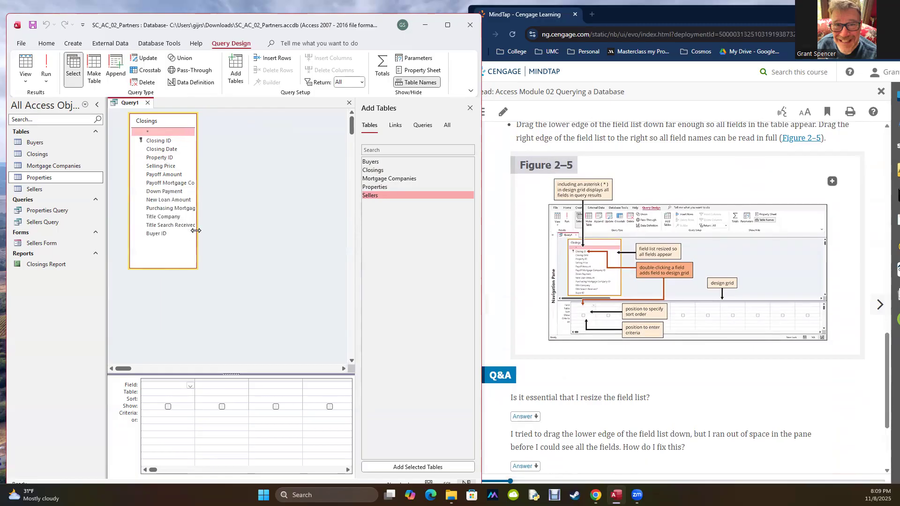
left_click_drag(196, 230, 242, 232)
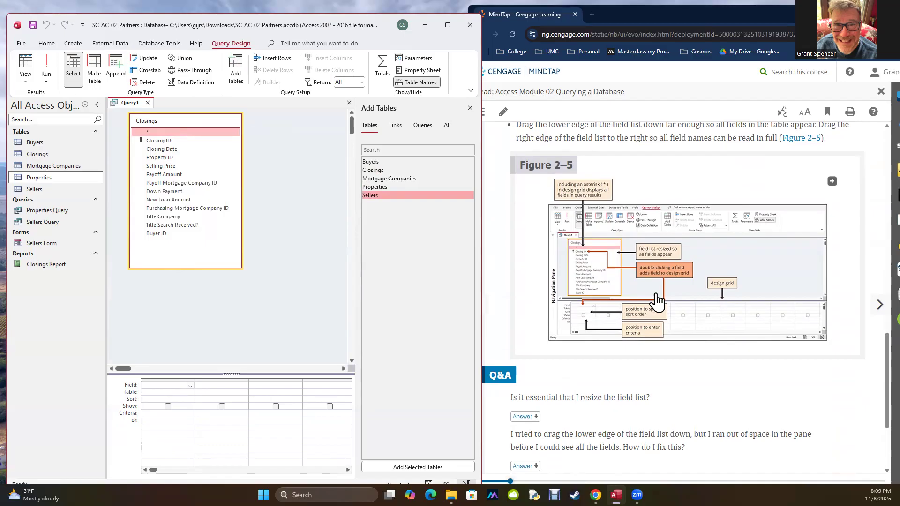
- Review the remaining AC 2-2b instructions and move on to the steps of AC 2-2c, To Add Fields to the Design Grid
scroll(656, 310, "down", 2)
scroll(660, 321, "down", 1)
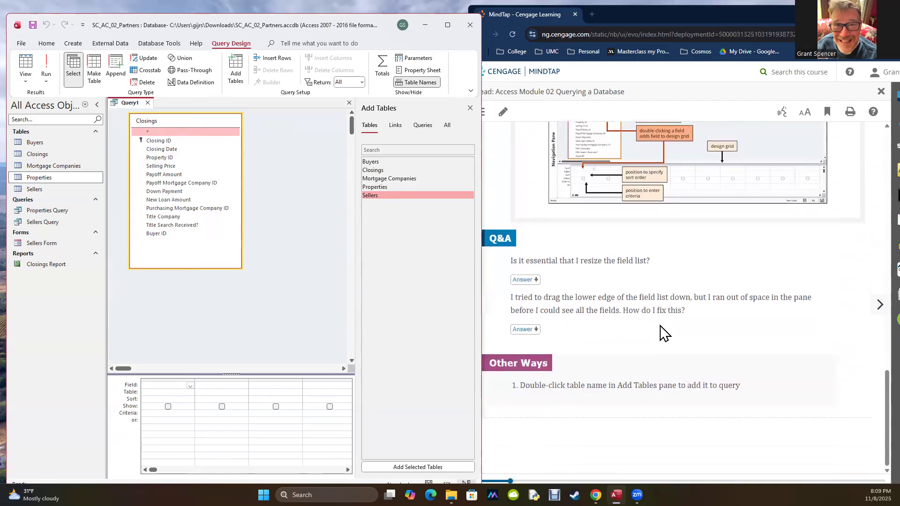
scroll(660, 325, "up", 10)
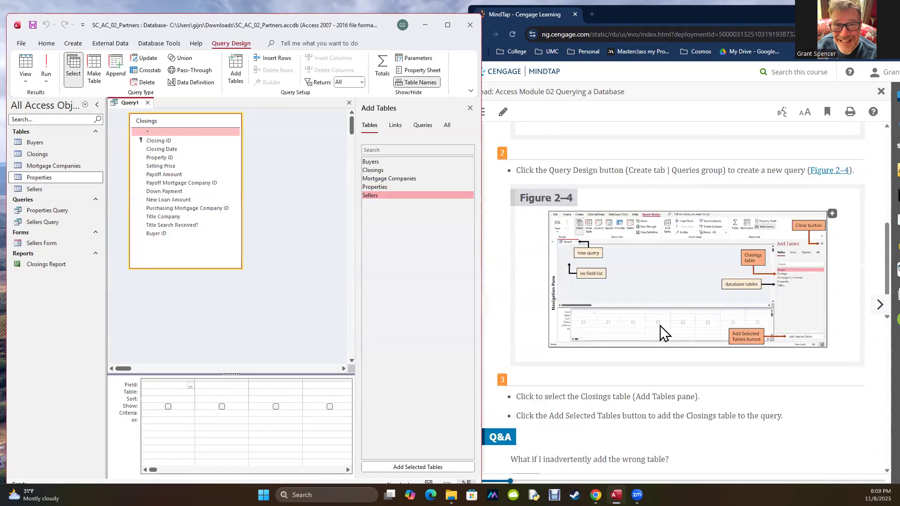
scroll(660, 326, "up", 4)
scroll(662, 332, "down", 12)
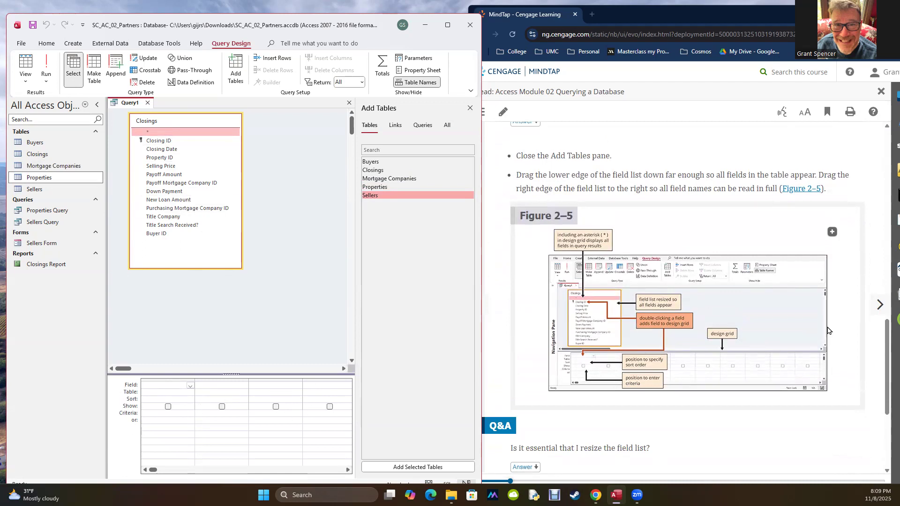
scroll(839, 313, "down", 4)
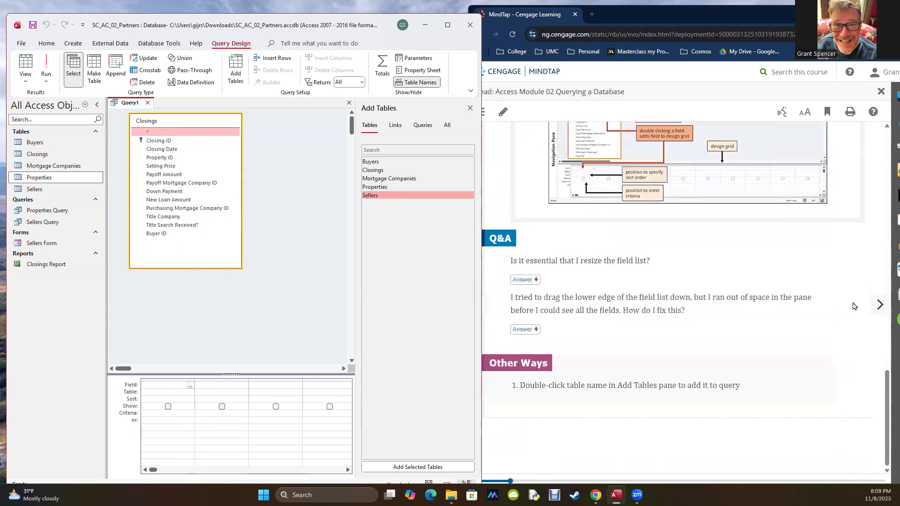
left_click(878, 308)
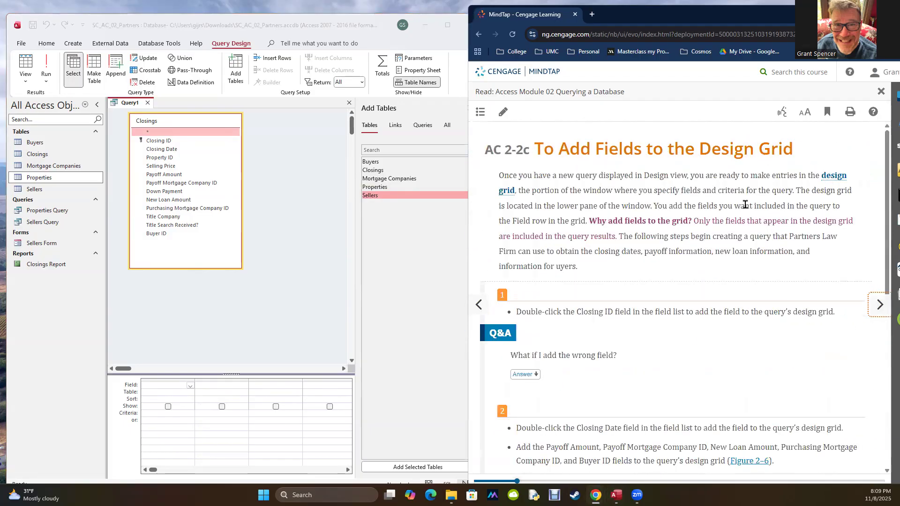
scroll(657, 348, "down", 3)
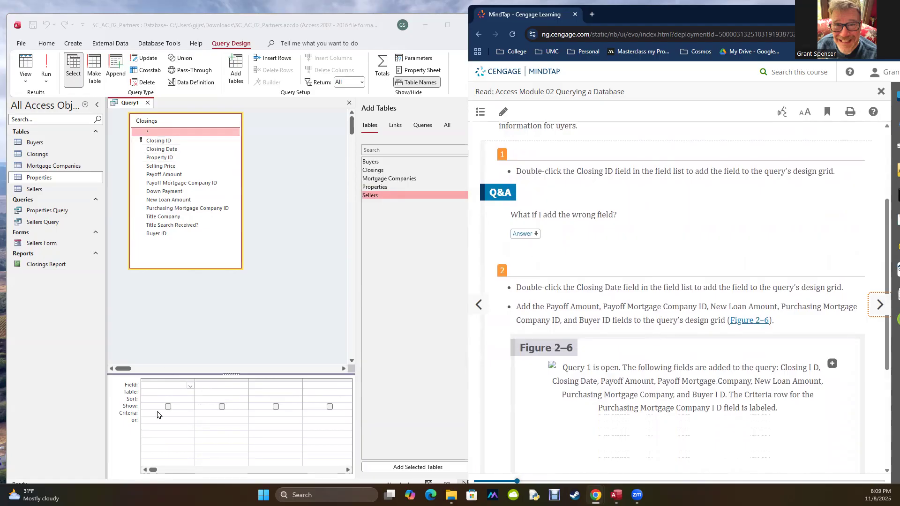
- Add Closing ID, Closing Date, Payoff Mortgage Company ID, New Loan Amount, Purchasing Mortgage Company ID and Buyer ID to the query's design grid
double_click(157, 141)
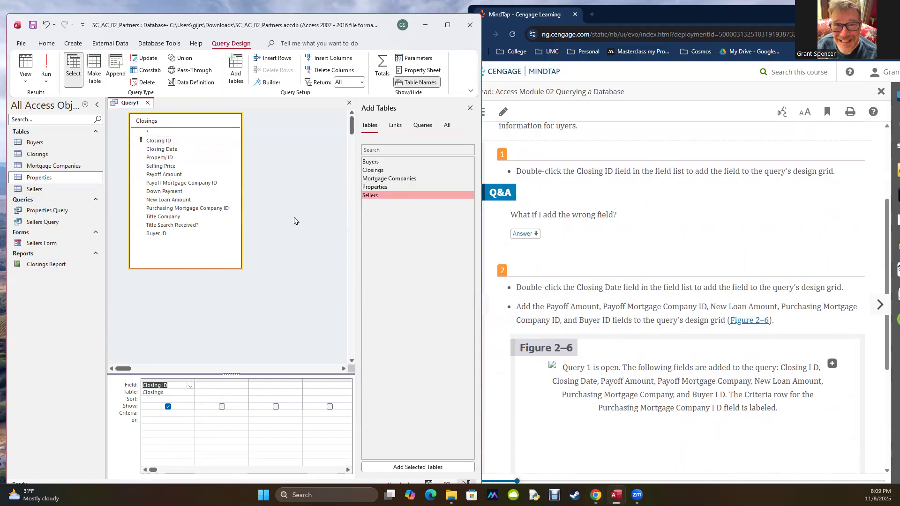
double_click(161, 149)
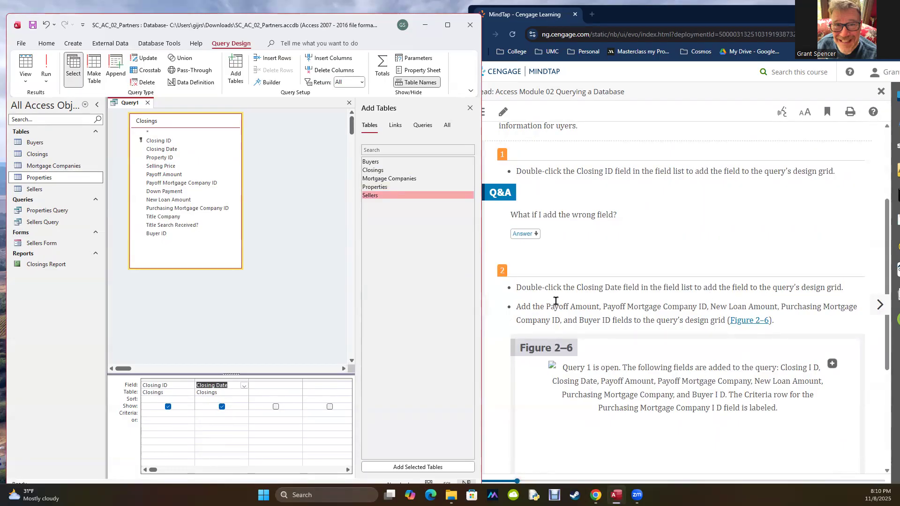
double_click(158, 184)
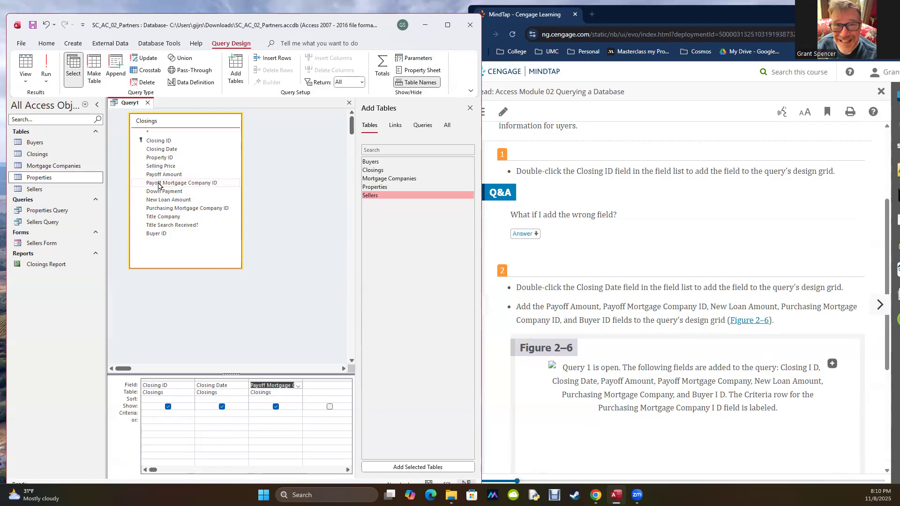
double_click(160, 200)
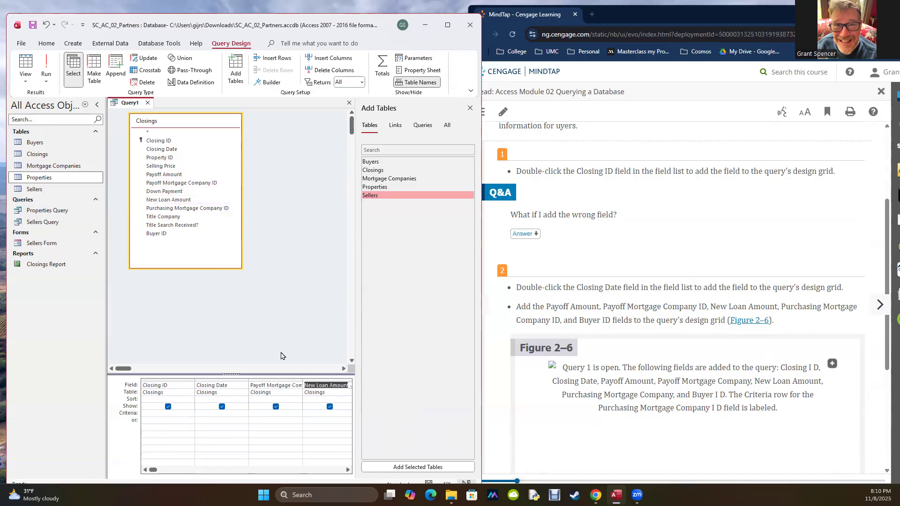
double_click(175, 208)
double_click(168, 233)
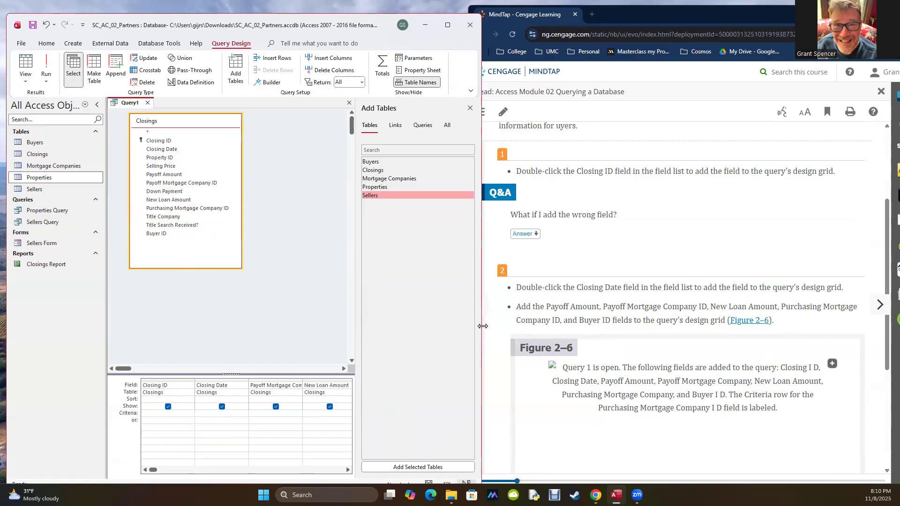
left_click_drag(482, 326, 460, 326)
left_click_drag(153, 470, 177, 472)
- Demonstrate selecting Closing ID, Title Company and Payoff Mortgage Company ID together in the Closings field list, then clear the selection
scroll(577, 372, "down", 4)
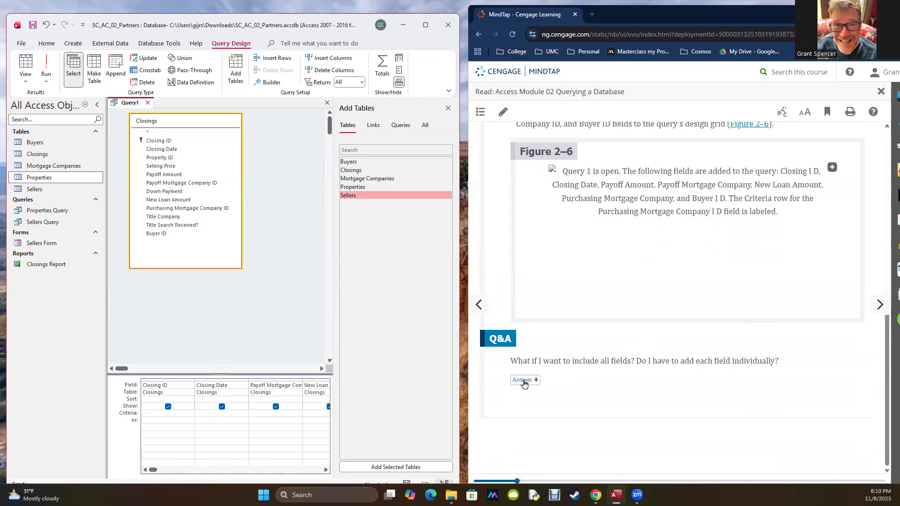
left_click(165, 143)
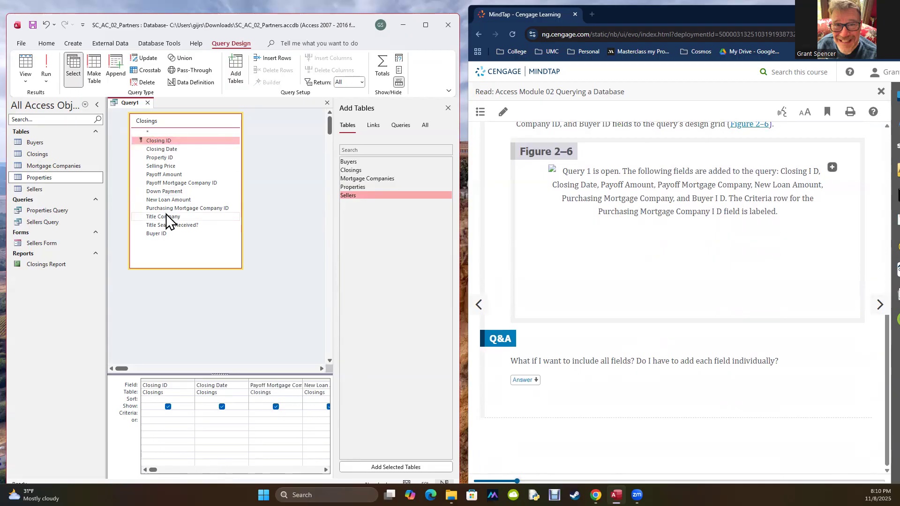
left_click(165, 217, "ctrl")
left_click(159, 183, "ctrl")
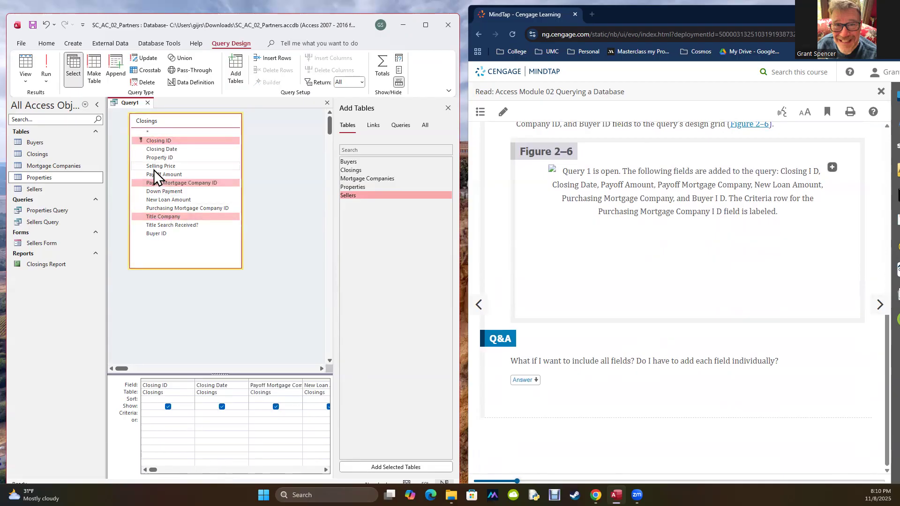
left_click(212, 337)
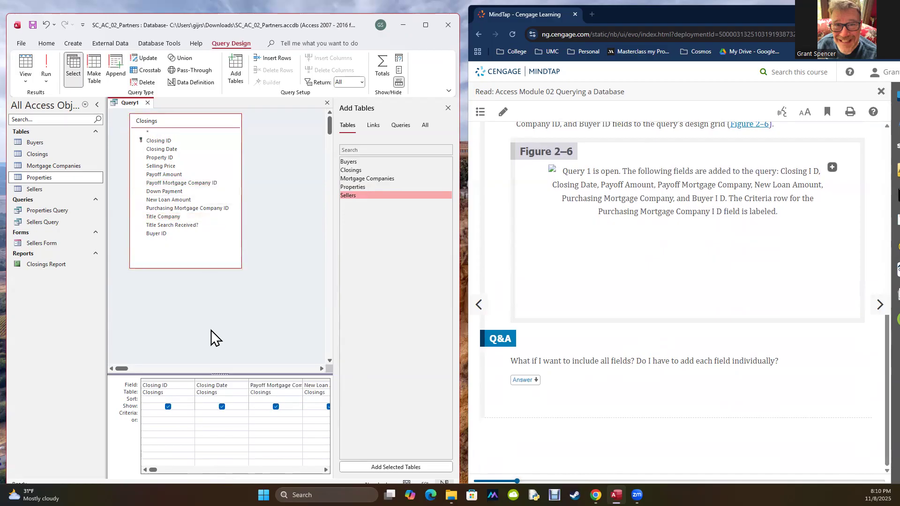
- Read the Q&A answer about including all fields in a query and continue to AC 2-2d, Determining Criteria
left_click(525, 380)
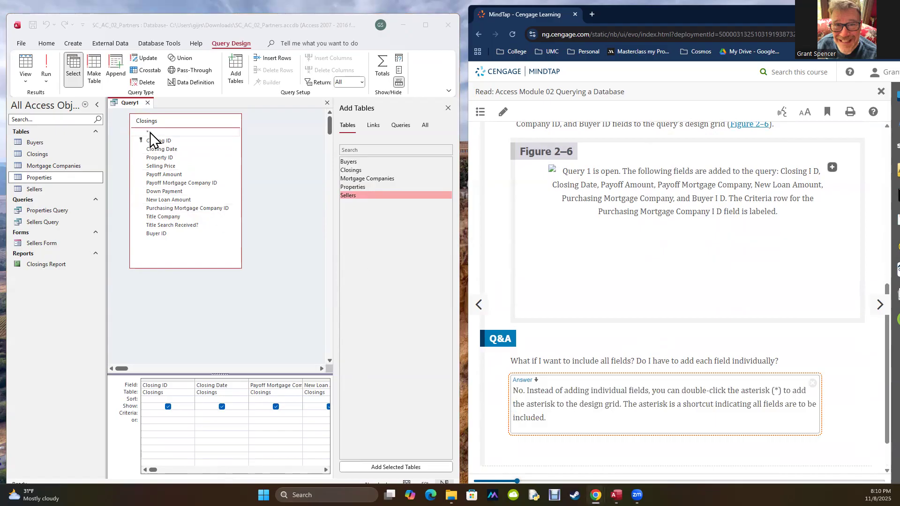
left_click(879, 306)
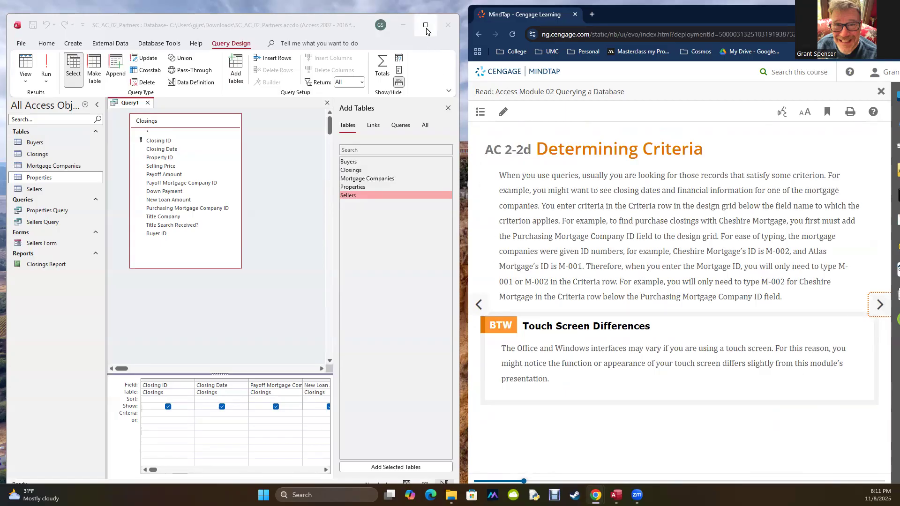
- Switch to Access, maximize its window and run the query on the Closings table
mouse_move(426, 30)
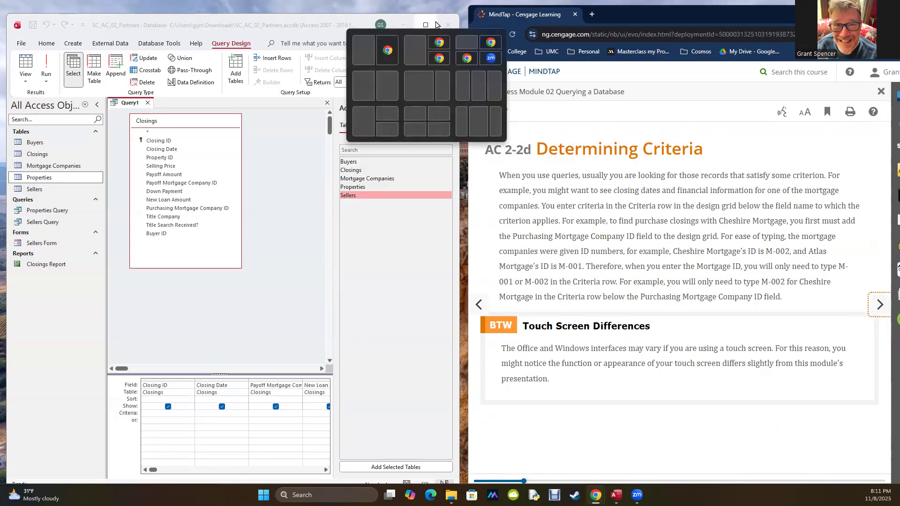
left_click(426, 26)
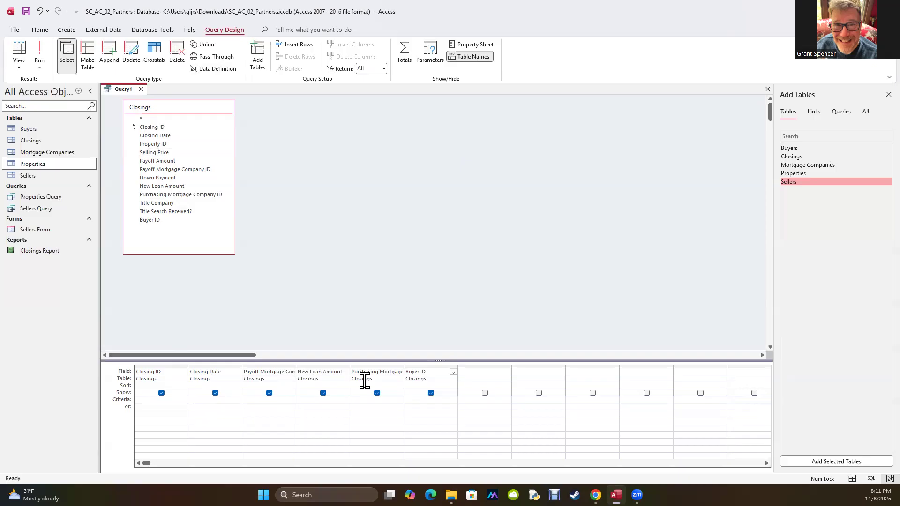
left_click(36, 48)
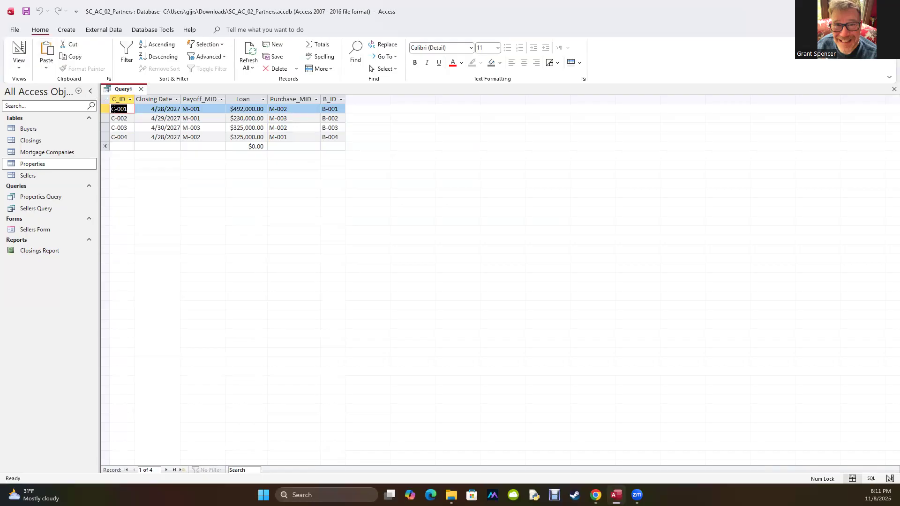
- Open the Closings table to compare it with the query results, then return the query to Design view
double_click(31, 141)
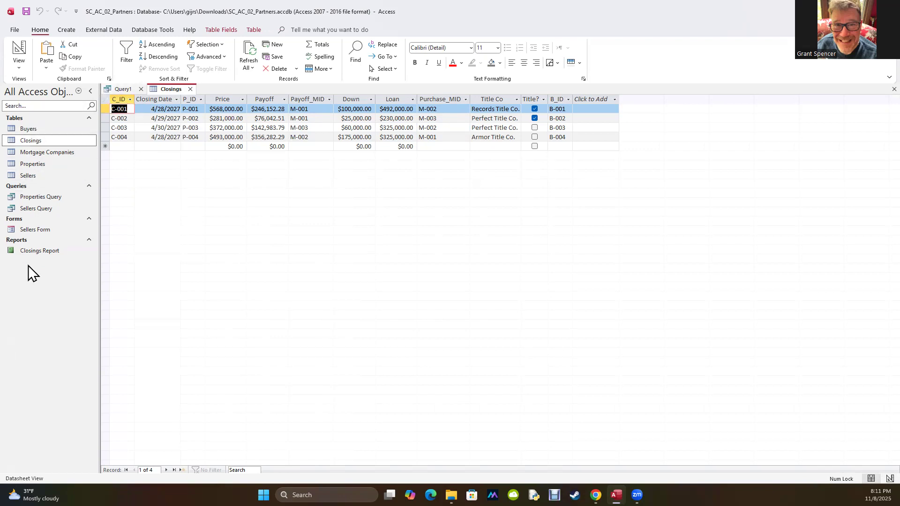
left_click(119, 89)
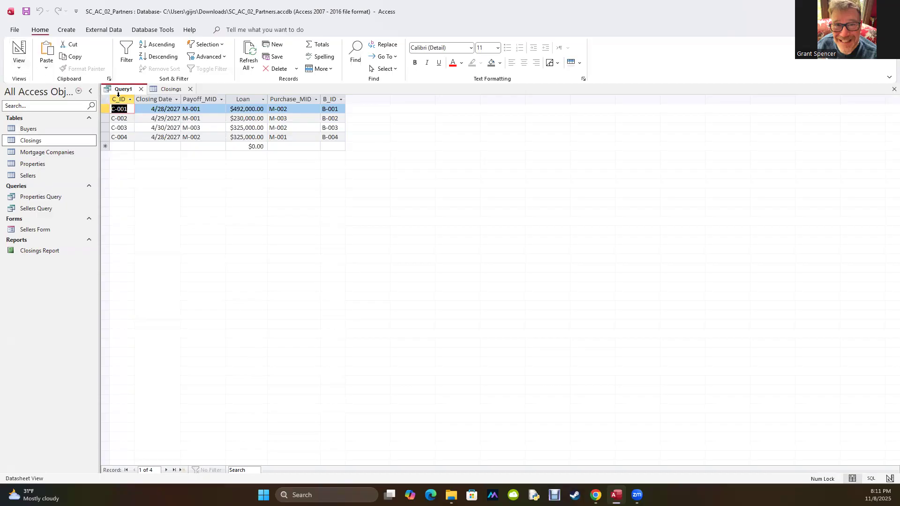
left_click(18, 66)
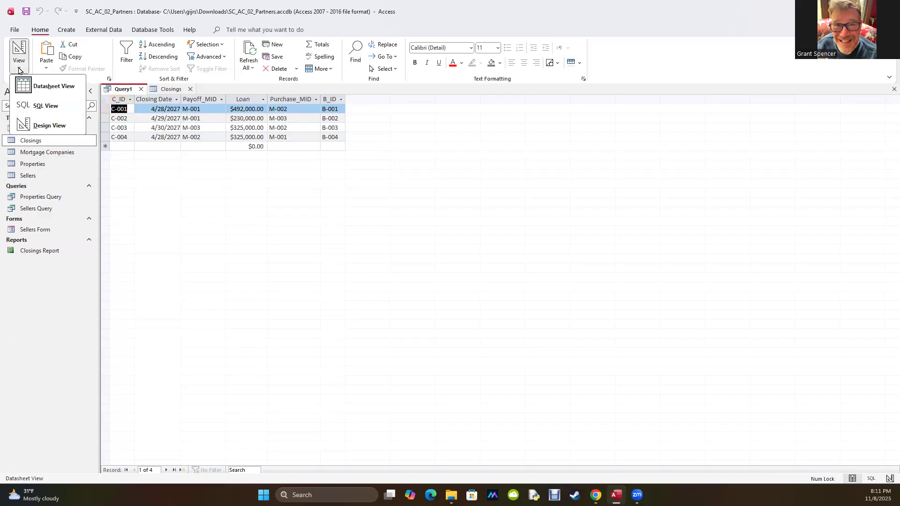
left_click(24, 124)
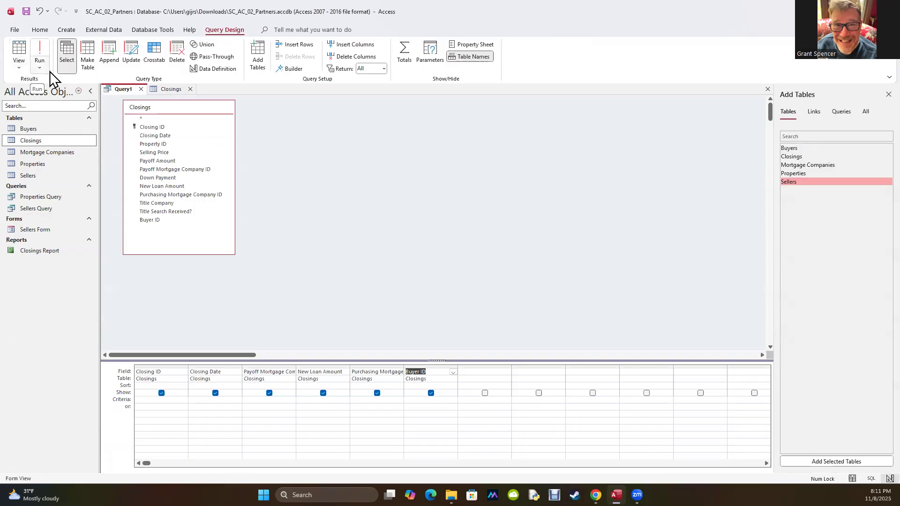
- Show the query in SQL view and highlight the FROM Closings clause of its SELECT statement
left_click(18, 68)
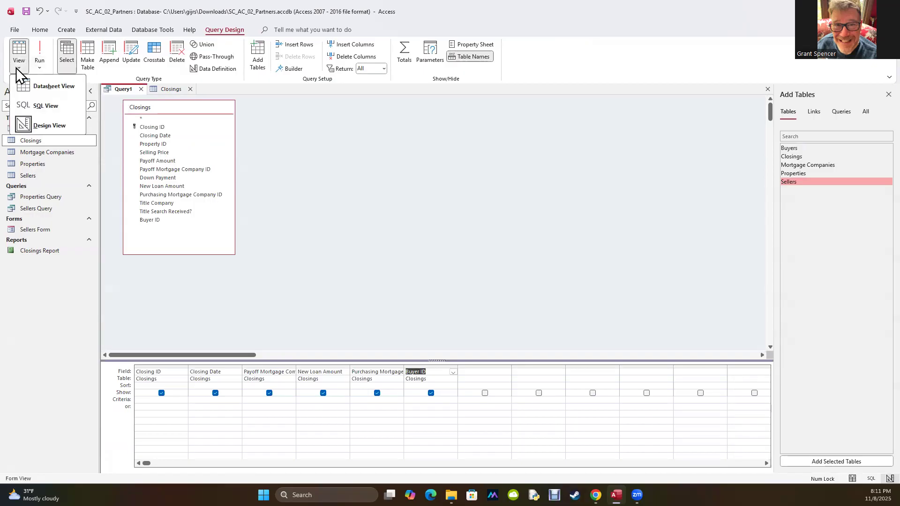
left_click(28, 101)
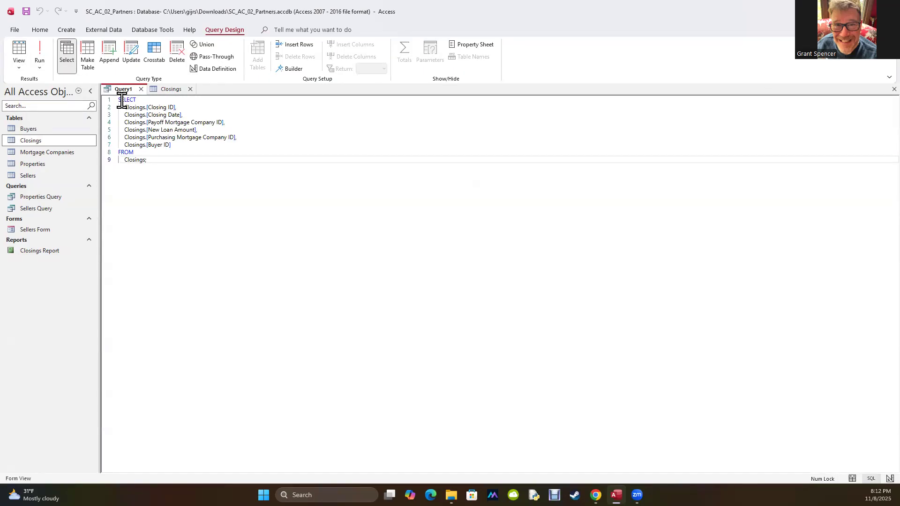
left_click_drag(118, 98, 108, 155)
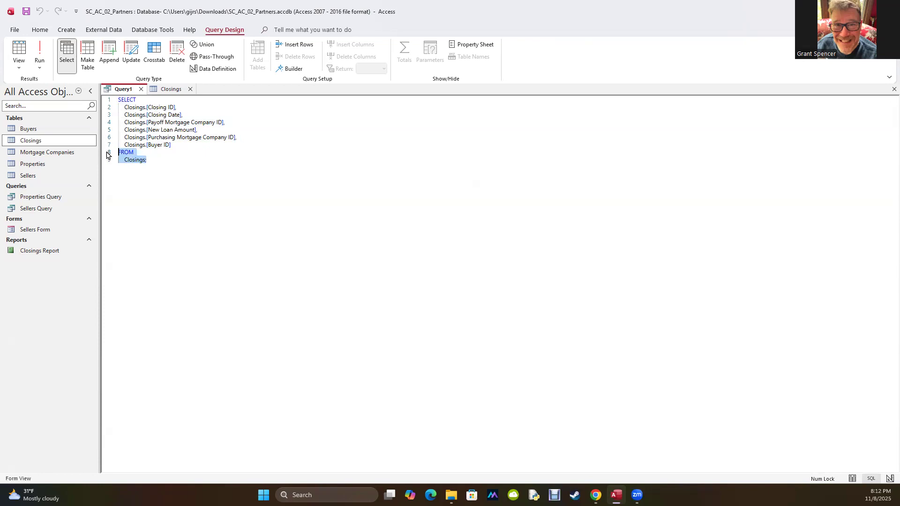
- Demonstrate changing the query's display from SQL view to Datasheet view, Design view and back to Datasheet view
left_click(18, 68)
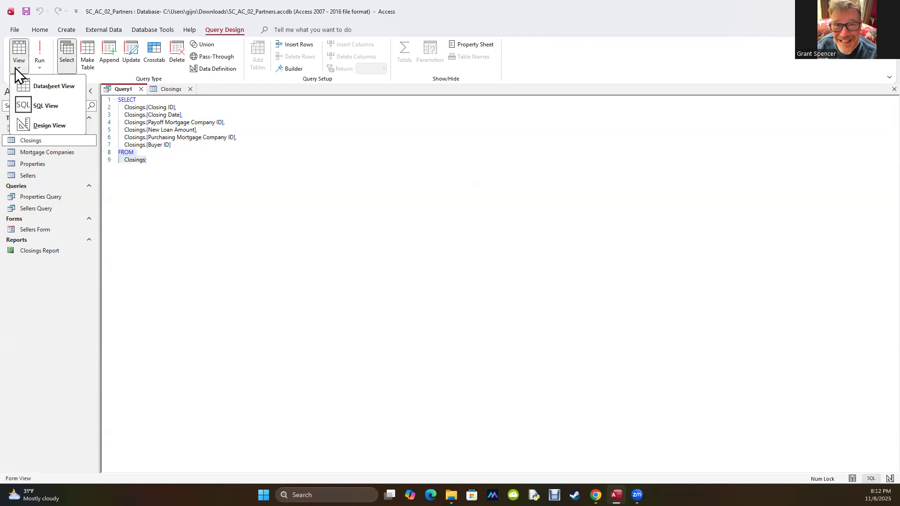
left_click(30, 86)
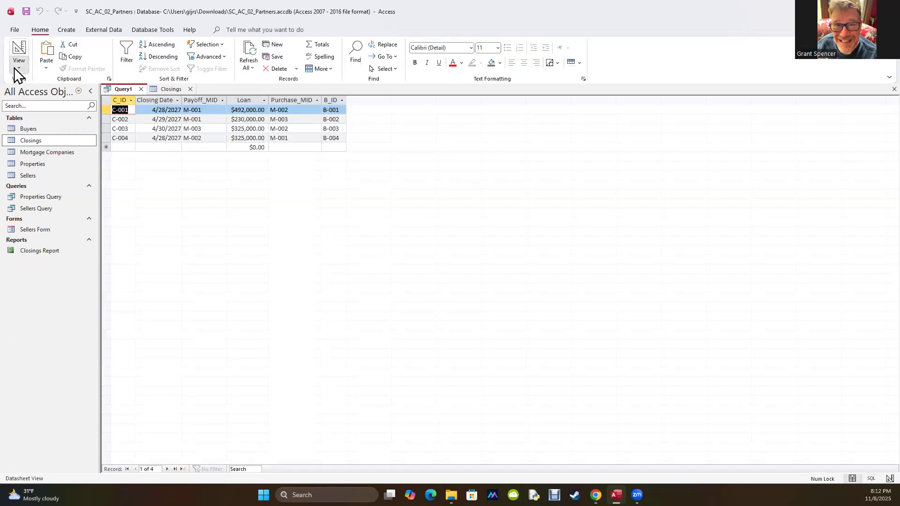
left_click(19, 68)
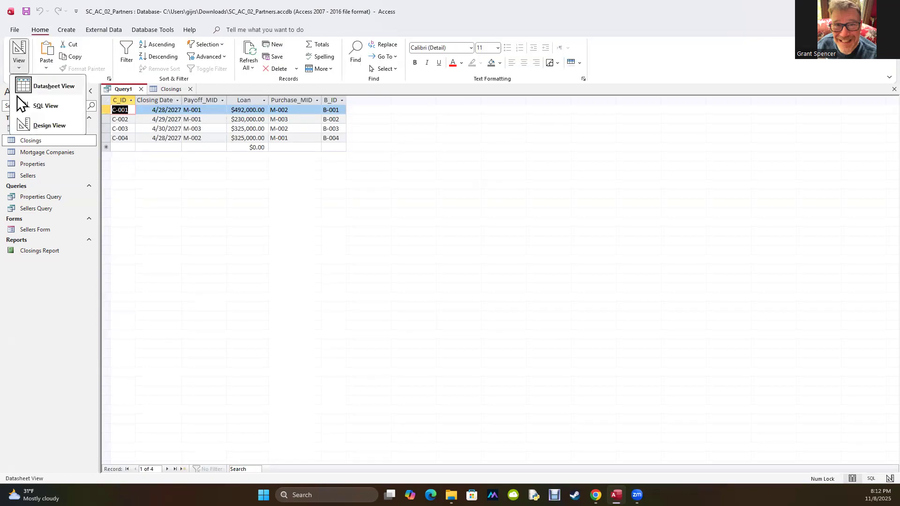
left_click(25, 127)
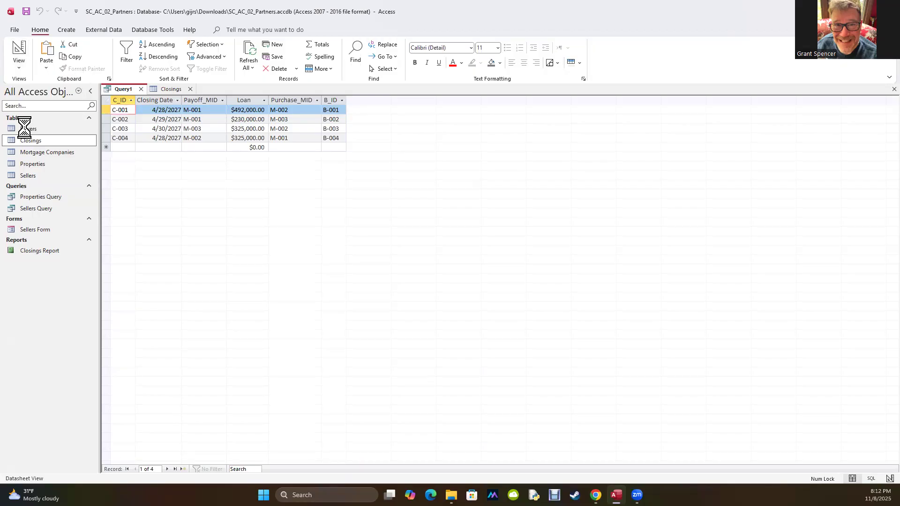
left_click(21, 69)
left_click(30, 87)
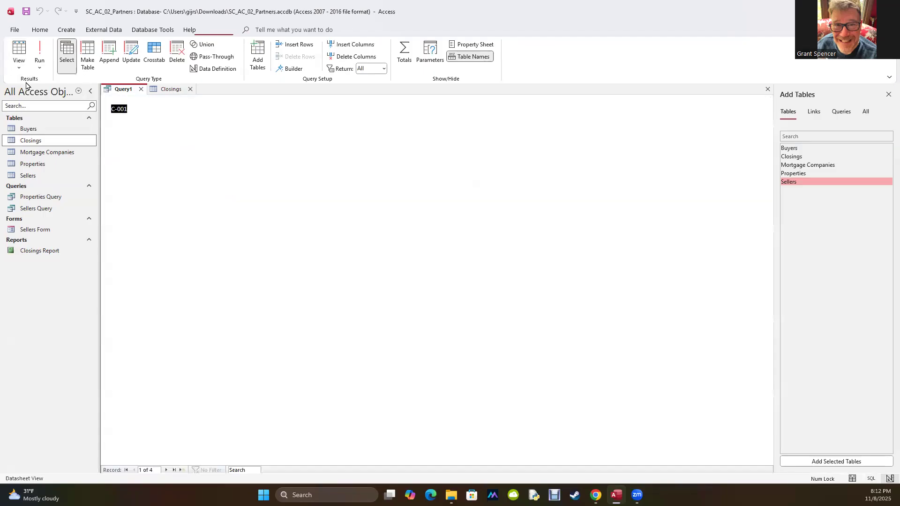
- Return the query to Design view, restore the smaller window and open the Closings table briefly before going back to the query
left_click(20, 69)
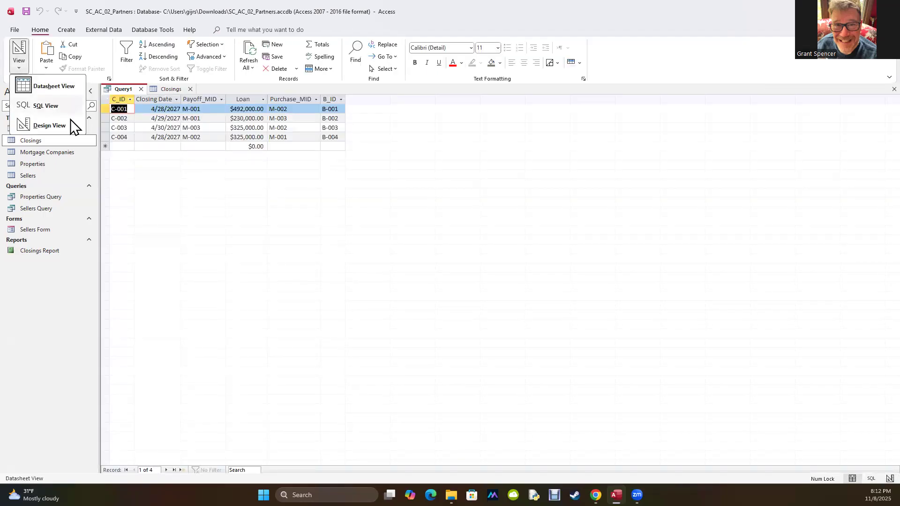
left_click(29, 123)
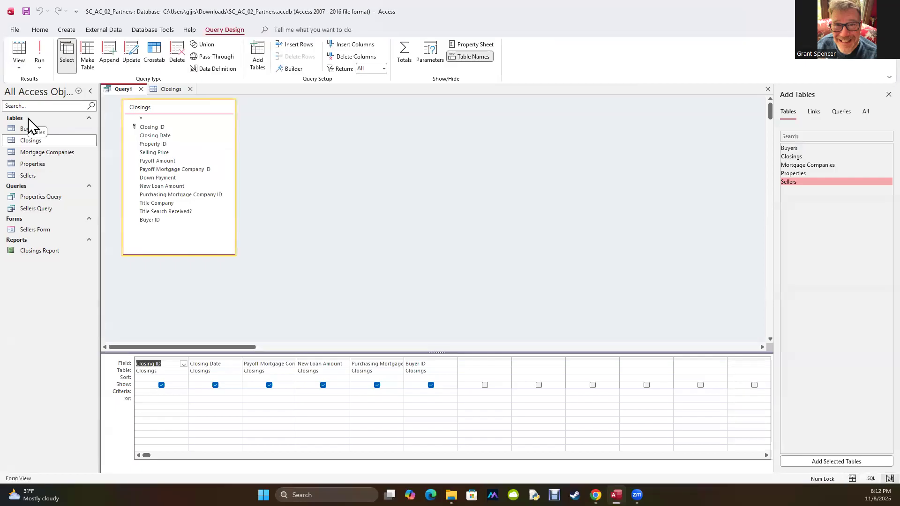
left_click(867, 11)
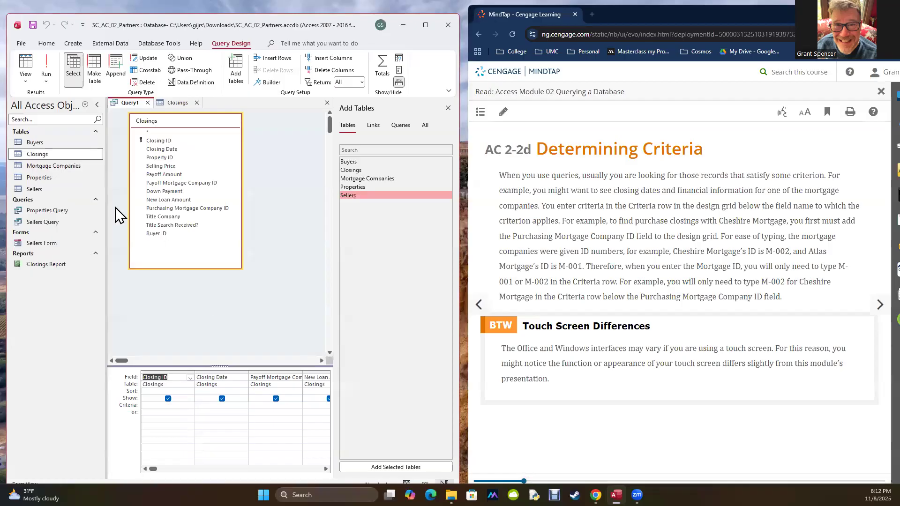
double_click(35, 157)
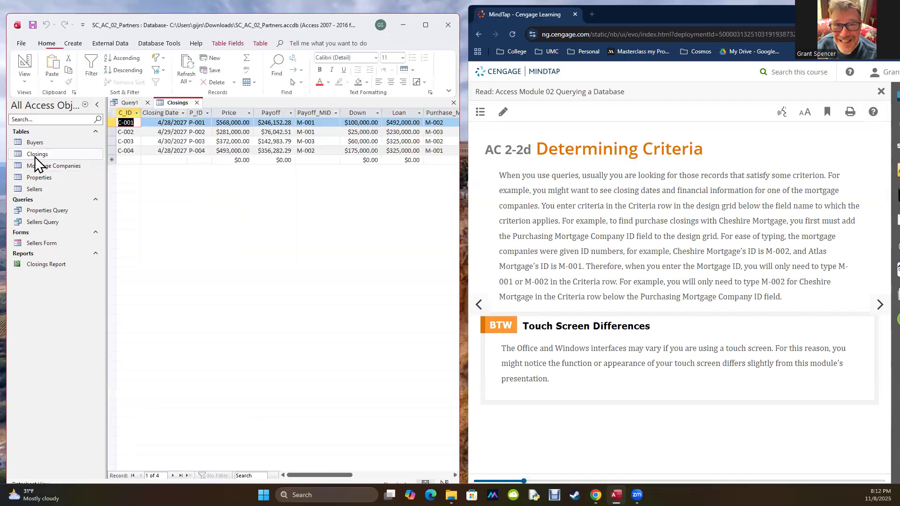
left_click(127, 104)
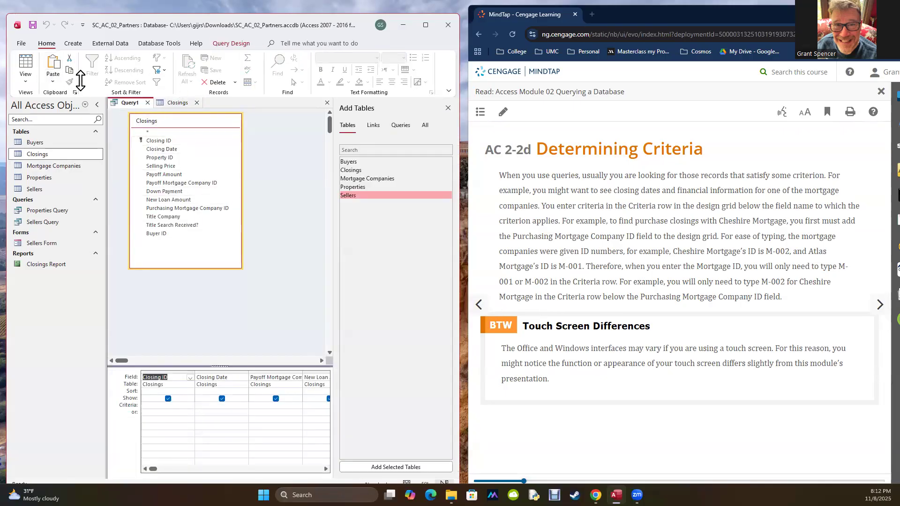
- Maximize the window, run the query, return it to Design view and restore the window beside the MindTap reading
left_click(425, 20)
left_click(227, 31)
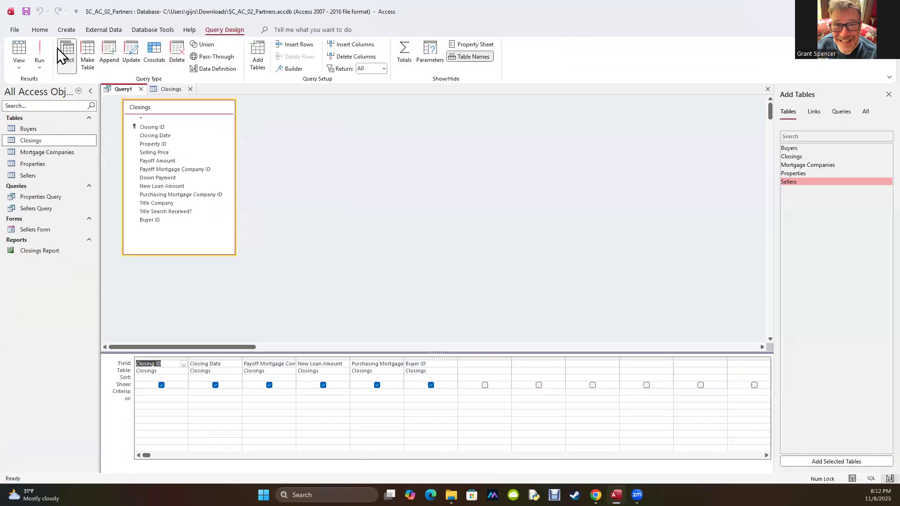
left_click(42, 56)
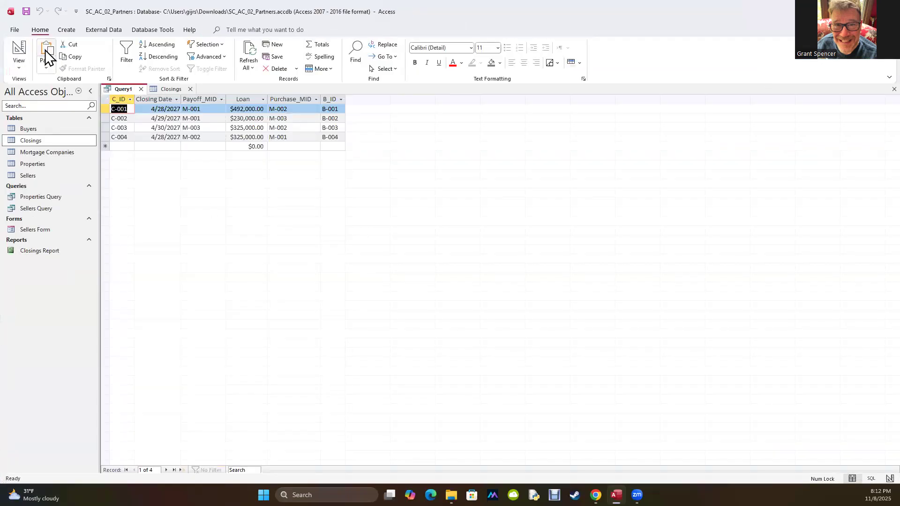
left_click(20, 63)
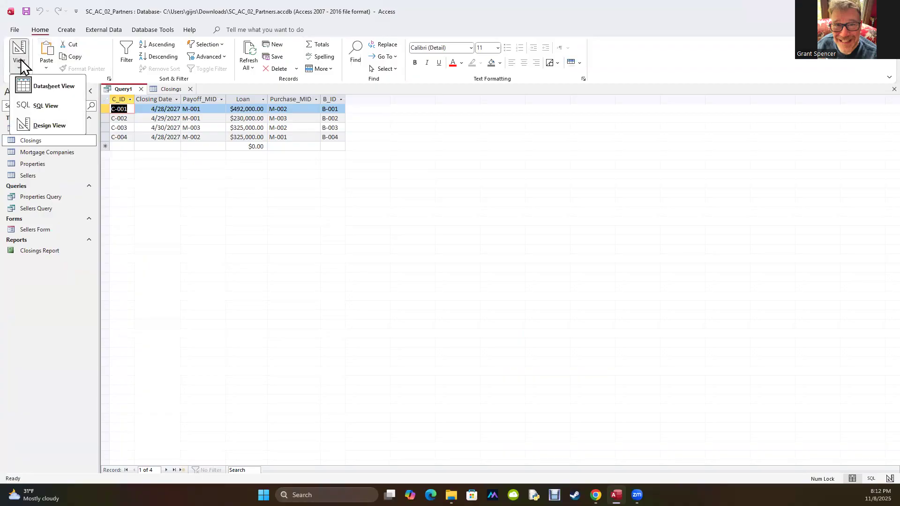
left_click(32, 123)
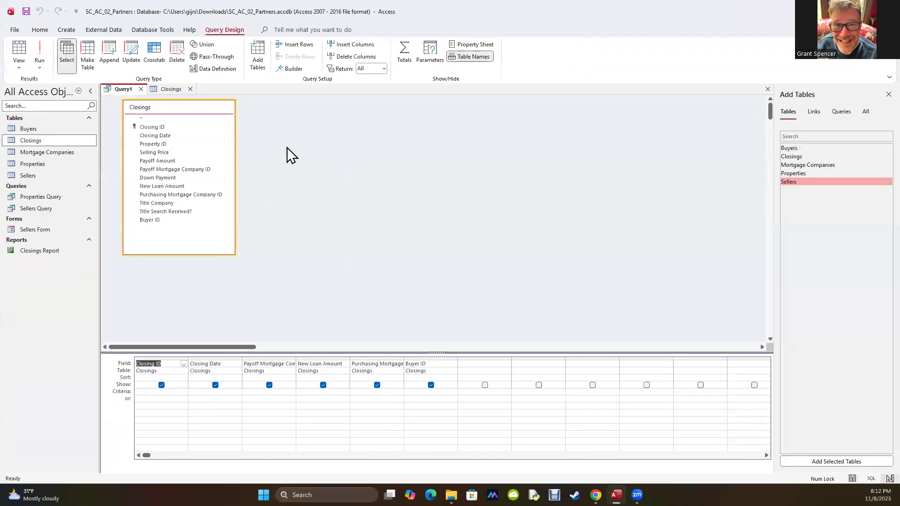
left_click(867, 11)
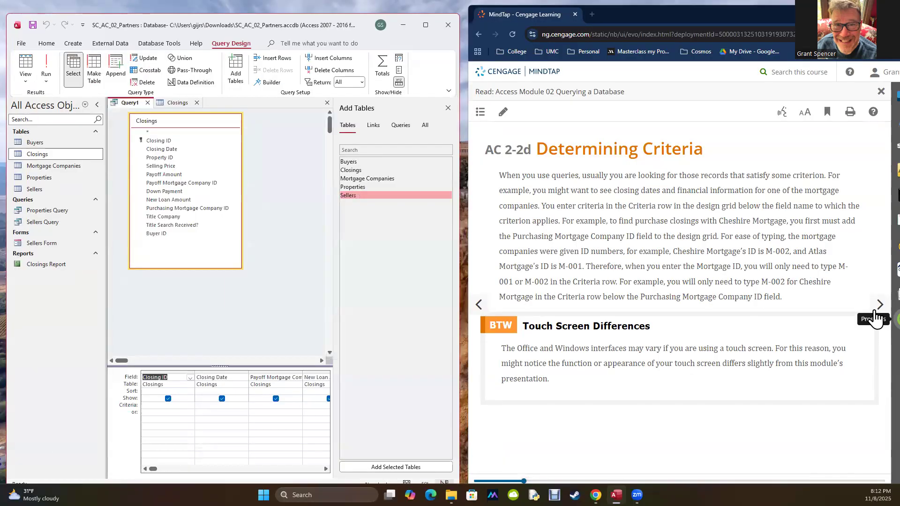
- Page through the MindTap reading from AC 2-2d to AC 2-2f and highlight the heading words "Use Text Data in a Criterion"
left_click(880, 306)
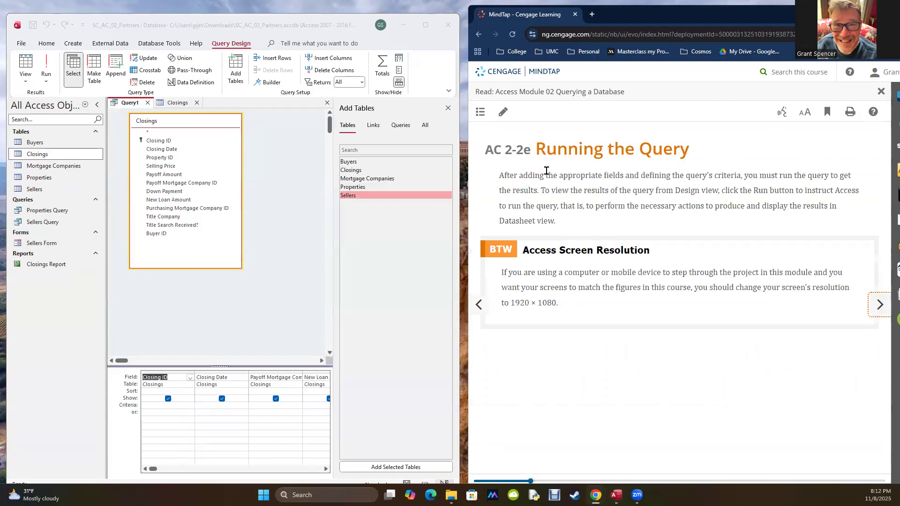
left_click(479, 305)
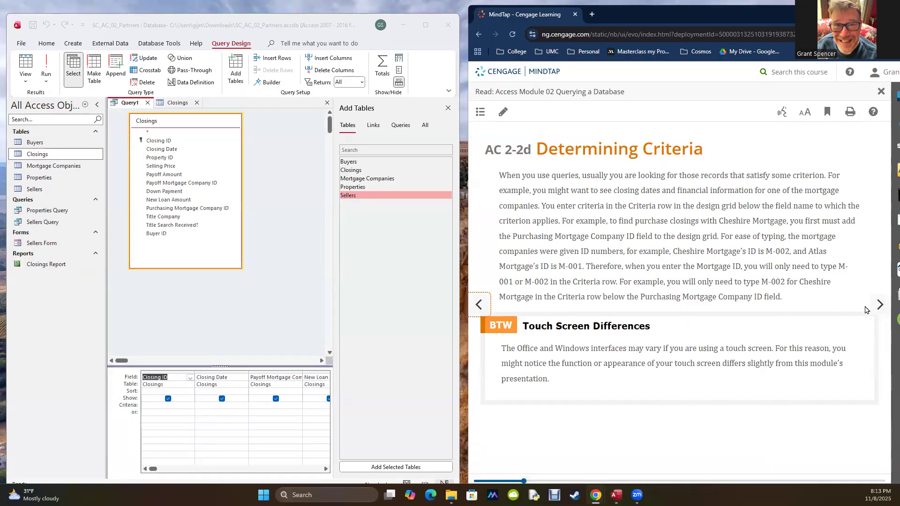
left_click(879, 305)
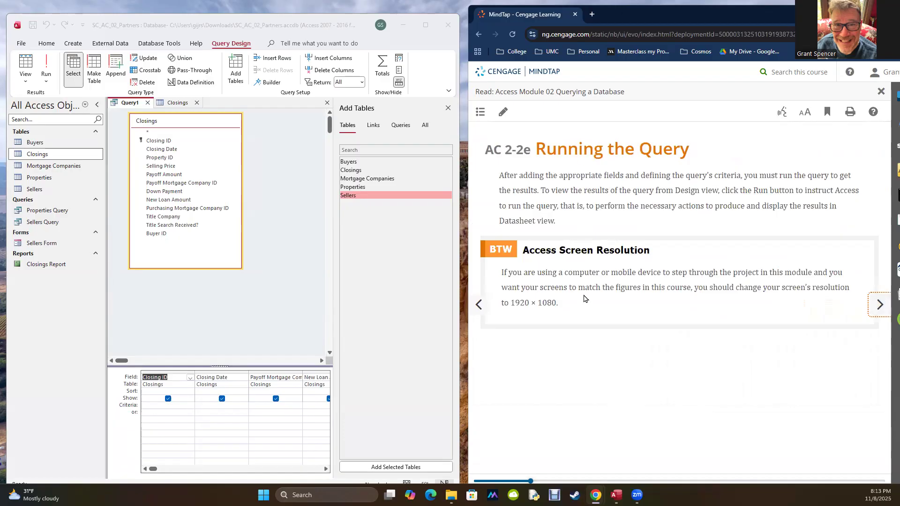
left_click(880, 306)
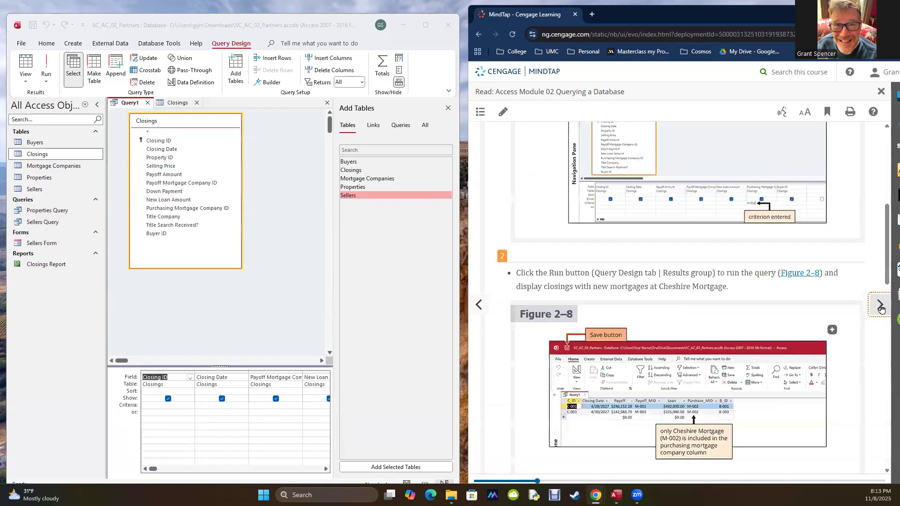
left_click_drag(554, 149, 782, 156)
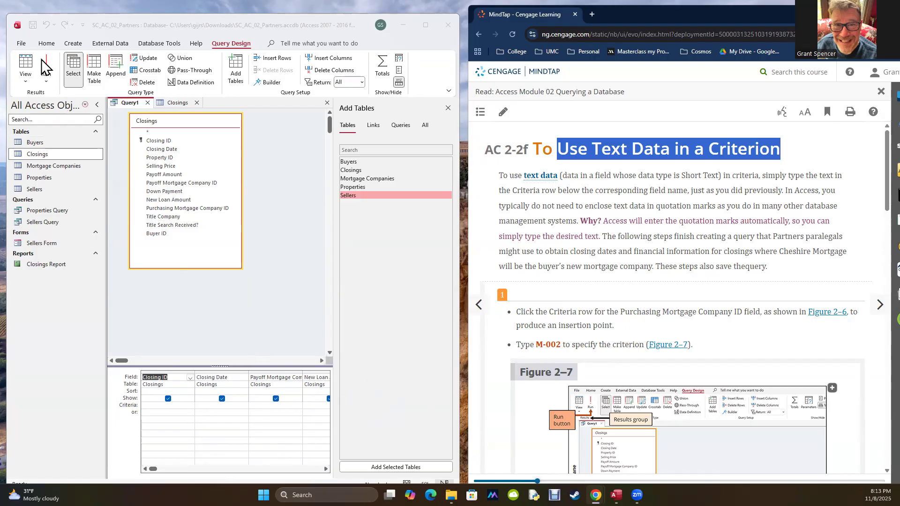
- Run the Closings query, look at its design grid again and return to Datasheet view
left_click(49, 73)
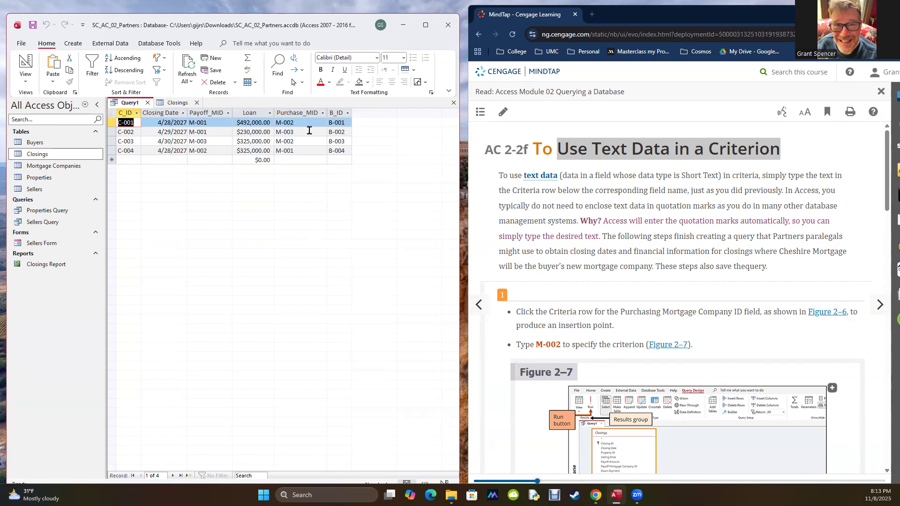
left_click(26, 79)
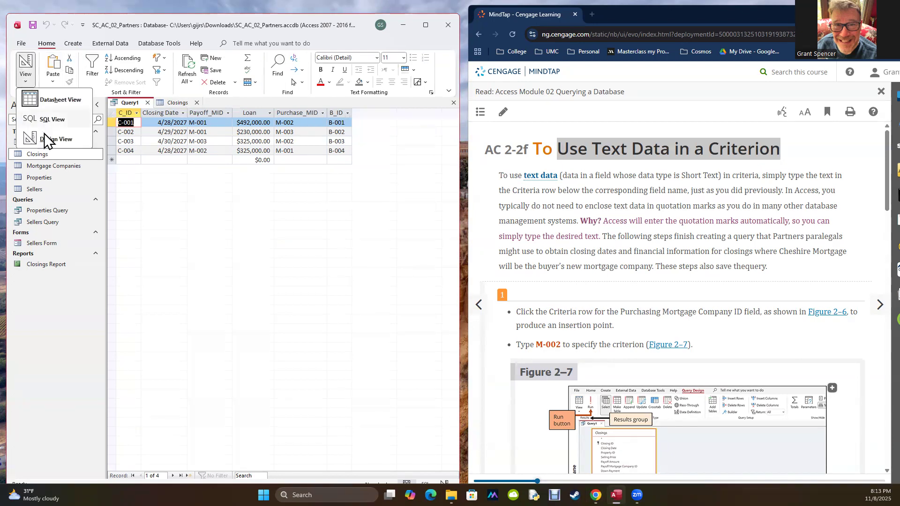
left_click(45, 139)
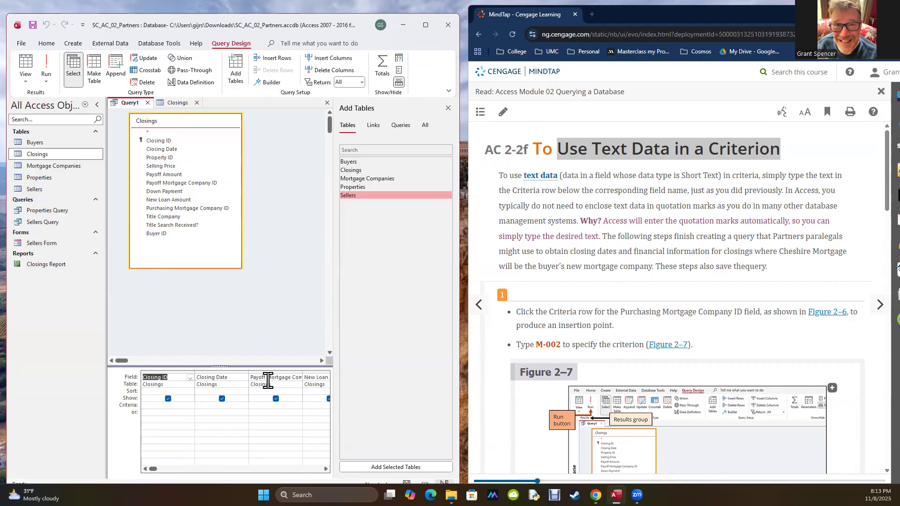
left_click(26, 78)
left_click(57, 99)
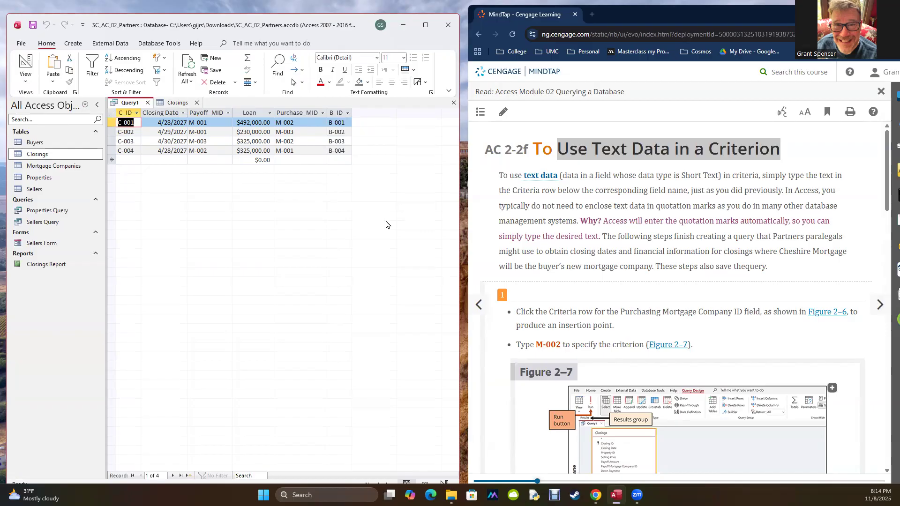
- Highlight M-002 in the reading, enter it as the criterion for the Payoff Mortgage Company ID field in Design view and run the query
left_click_drag(537, 345, 559, 346)
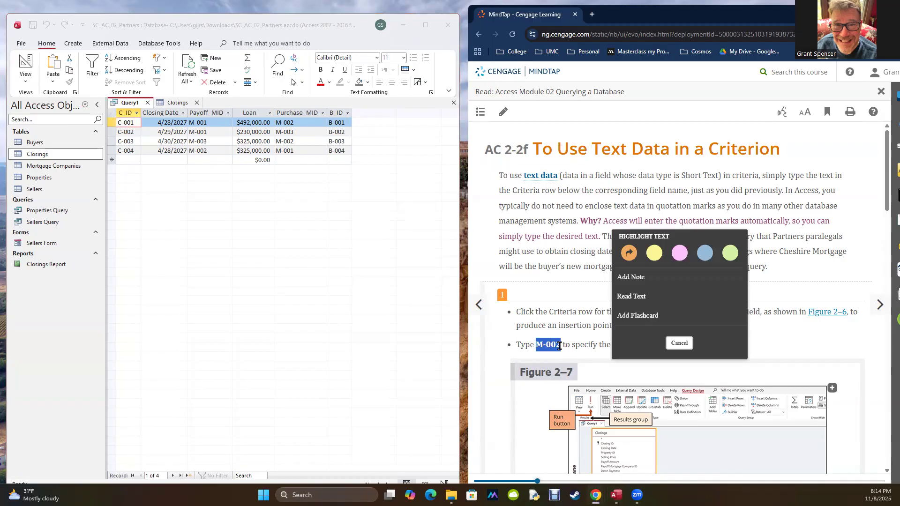
left_click(25, 80)
left_click(28, 140)
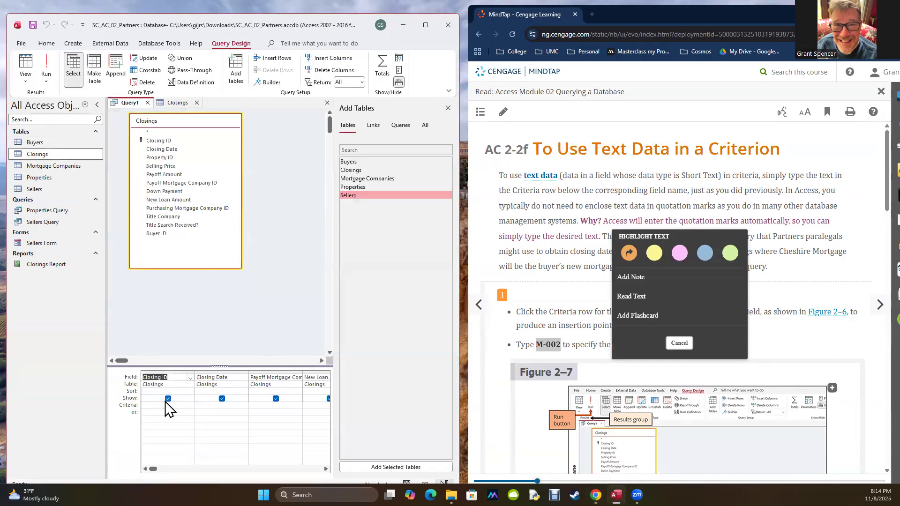
left_click(266, 405)
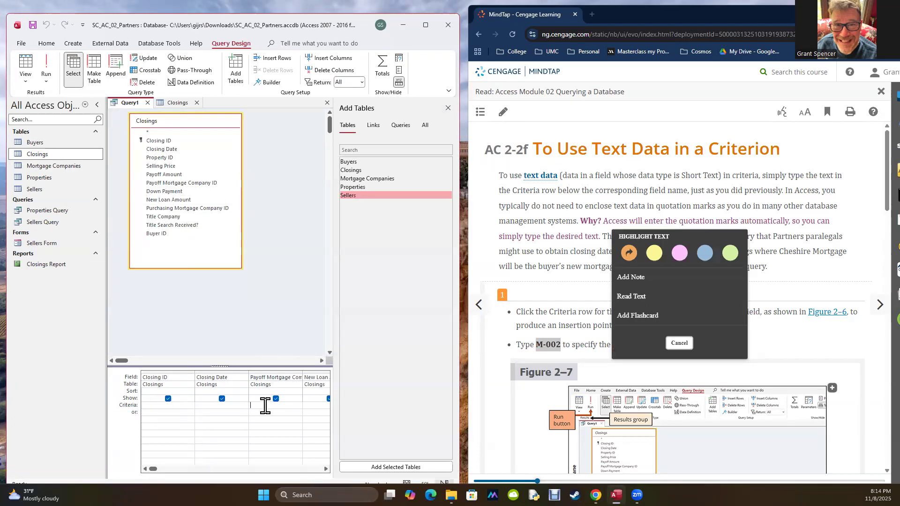
type("M-002")
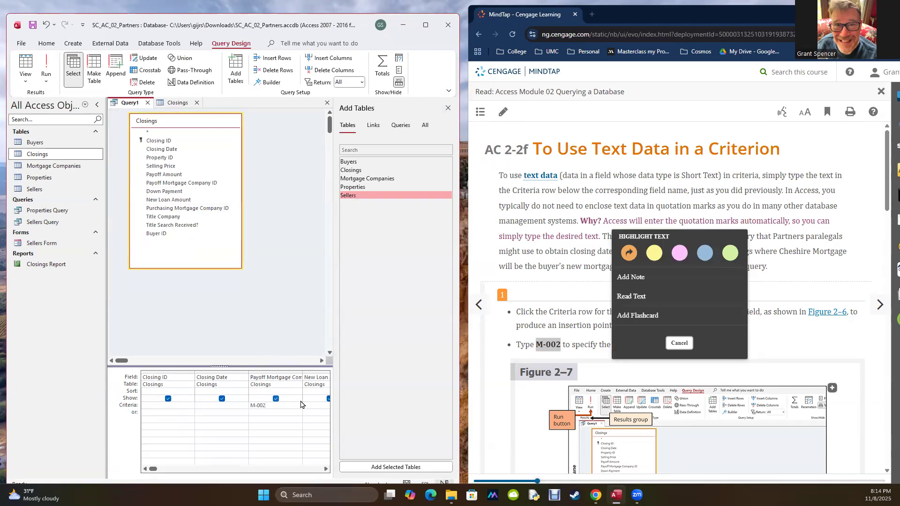
key("Tab")
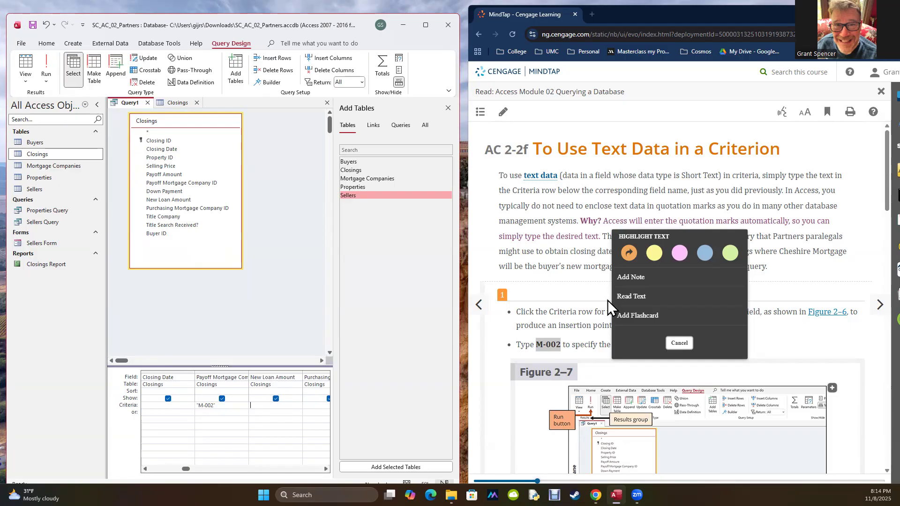
left_click(821, 240)
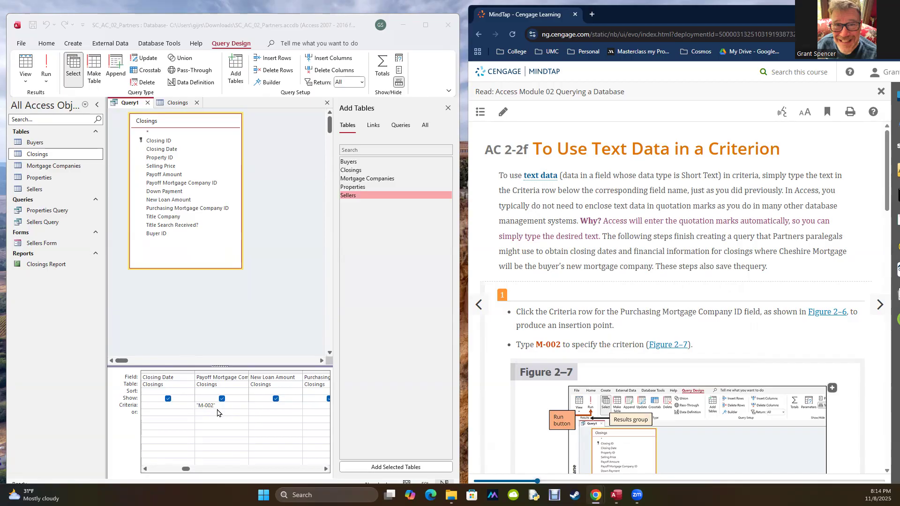
left_click(49, 69)
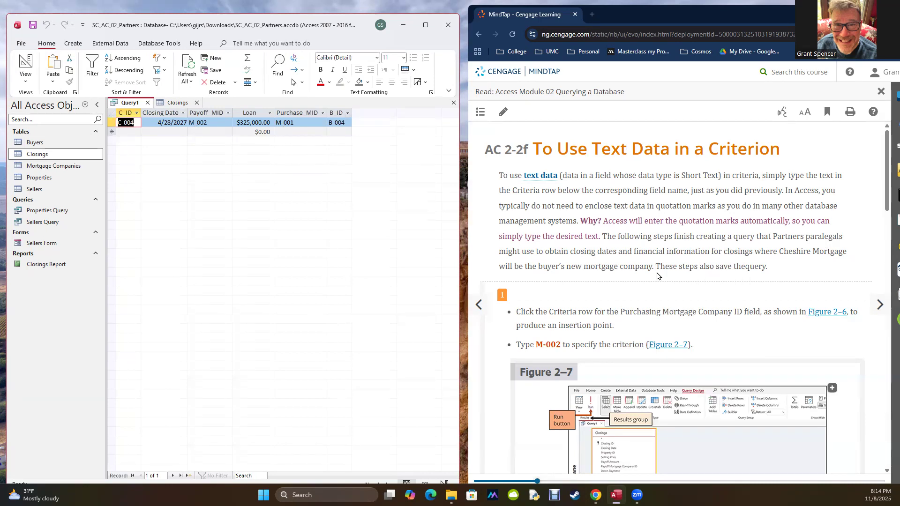
- Check the reading's figures, move the M-002 criterion from Payoff Mortgage Company ID to Purchasing Mortgage Company ID in Design view, and run the query
scroll(700, 324, "down", 5)
scroll(700, 324, "down", 3)
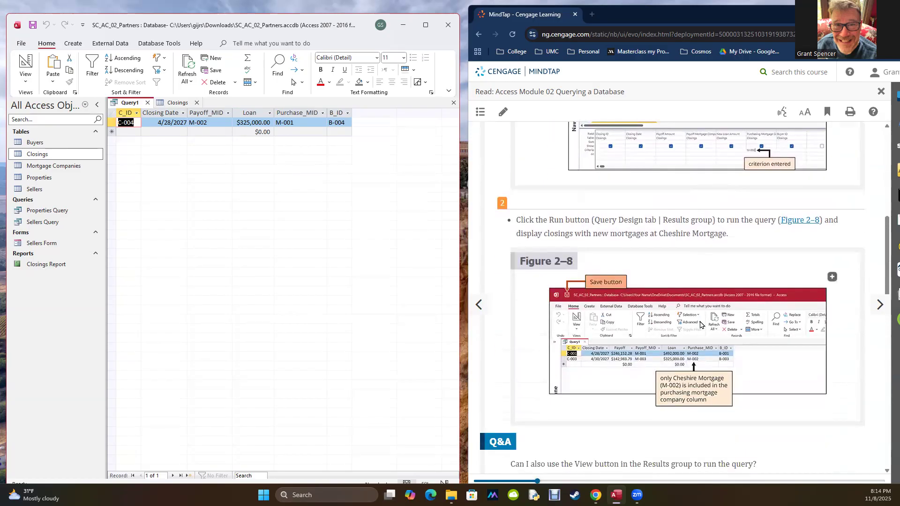
scroll(700, 324, "up", 2)
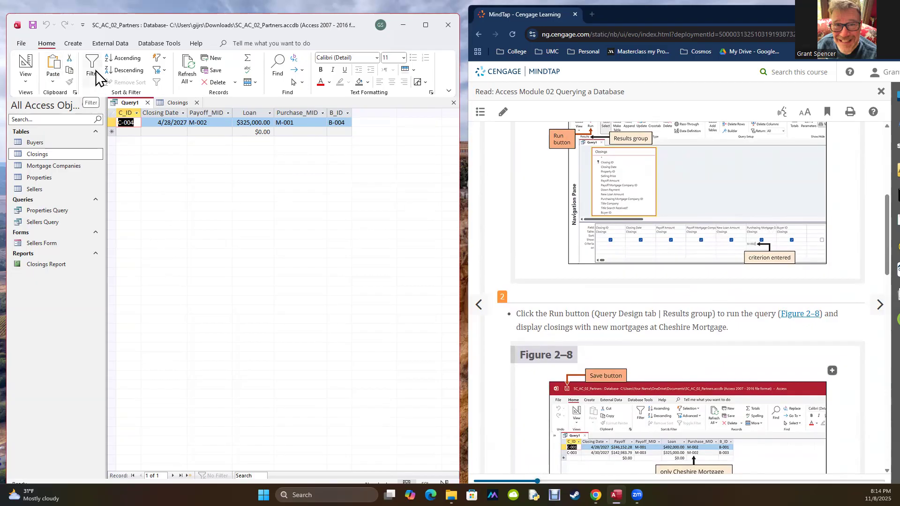
left_click(25, 79)
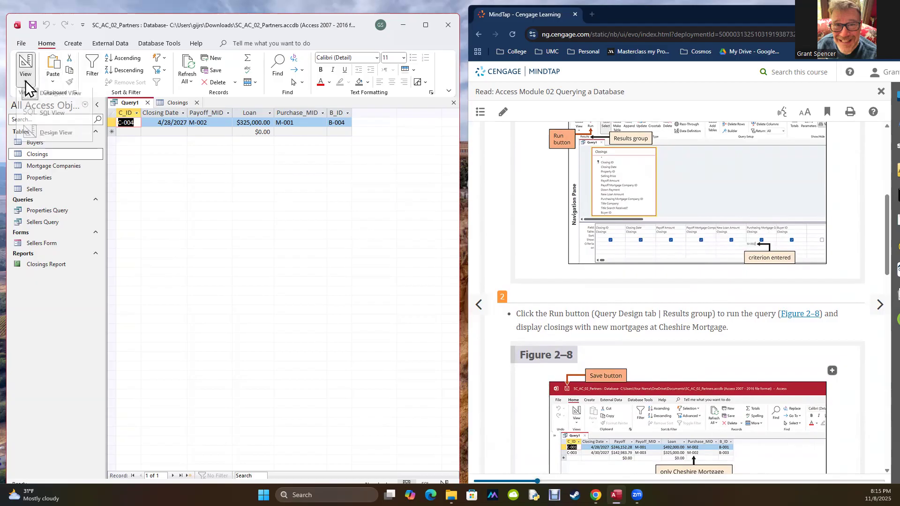
left_click(34, 140)
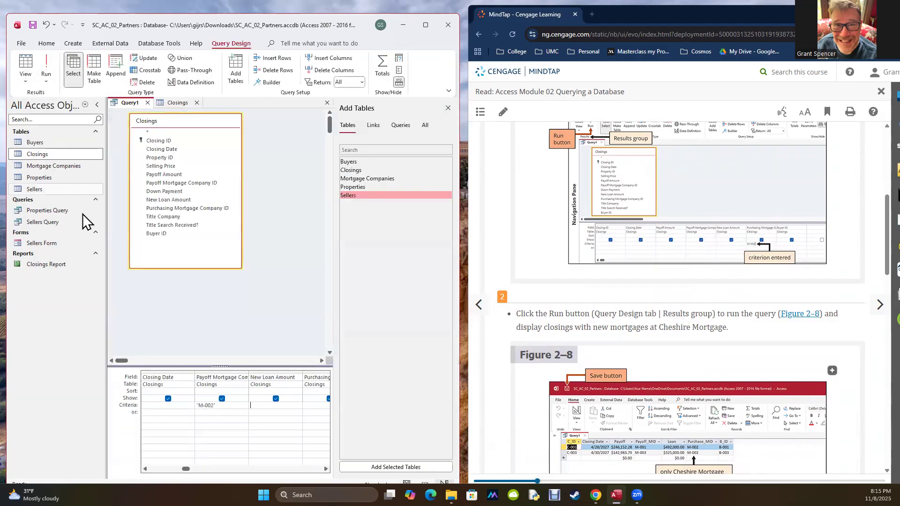
left_click_drag(210, 405, 190, 402)
key("ctrl+c")
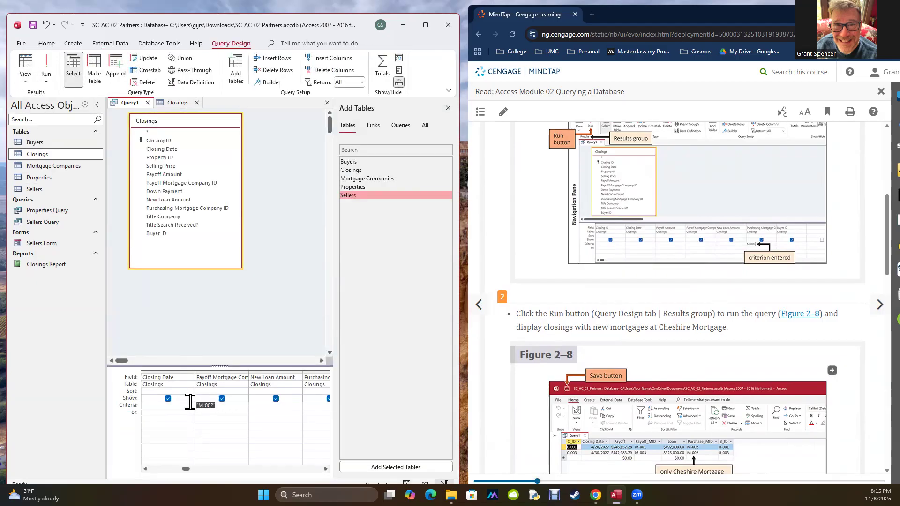
key("Delete")
left_click(308, 405)
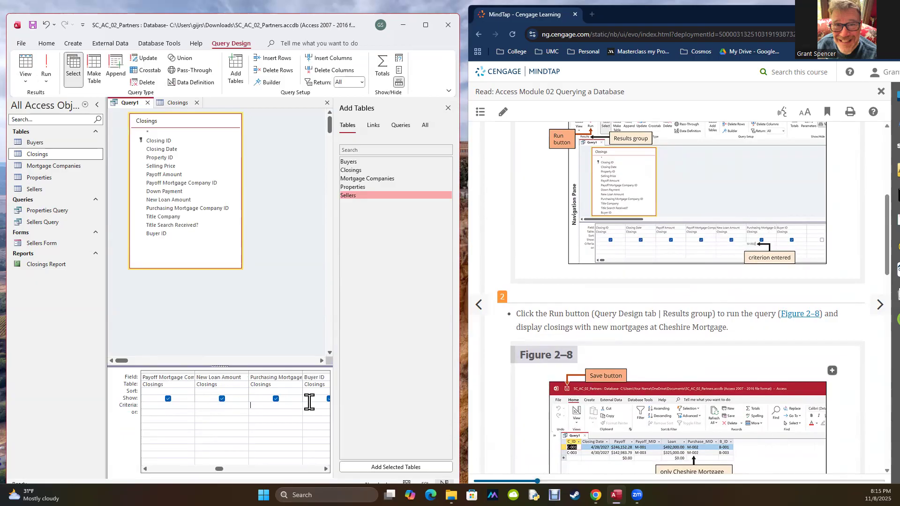
key("ctrl+v")
left_click(46, 67)
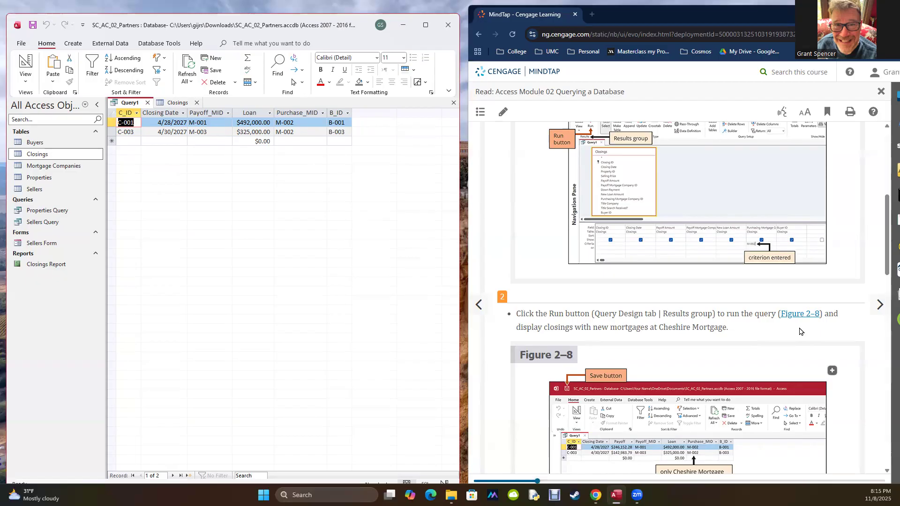
- Find the reading's instruction for saving the query and copy the query name m02q01
scroll(804, 277, "down", 6)
scroll(805, 278, "down", 3)
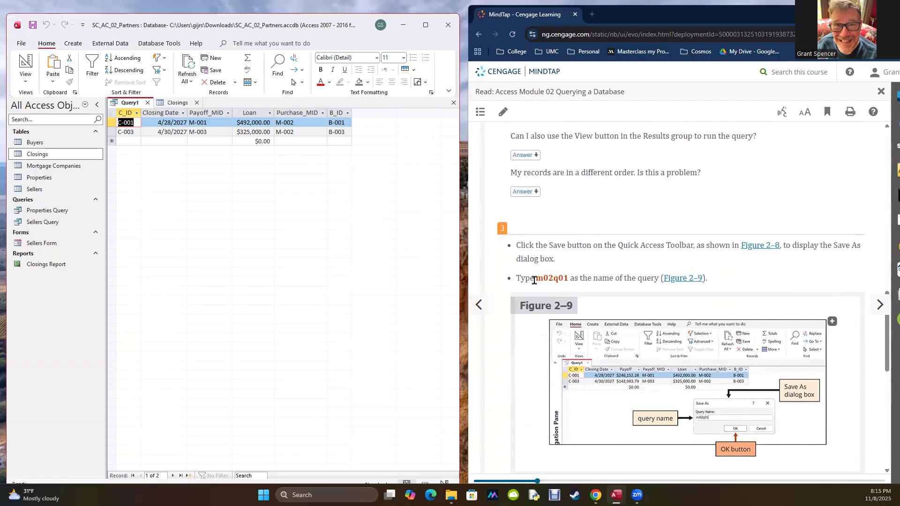
double_click(551, 278)
key("ctrl+c")
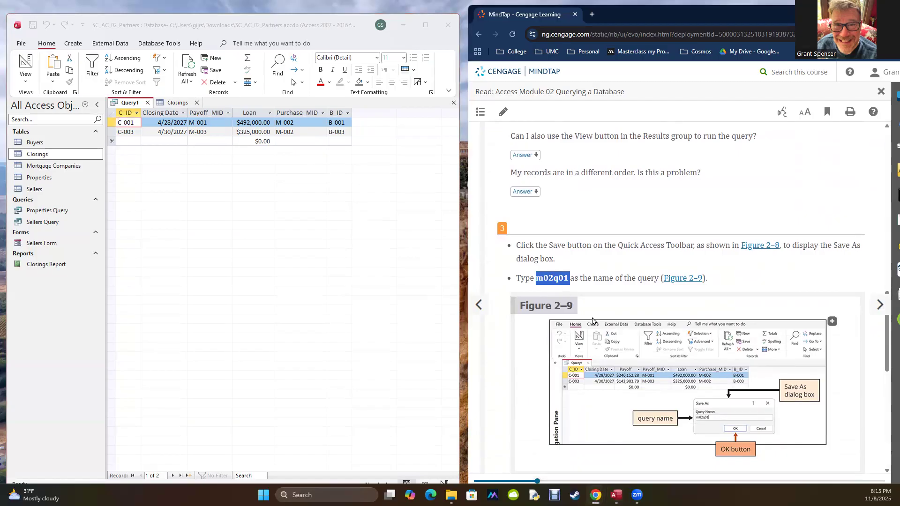
- Save the query of Closings records under the name m02q01
left_click(124, 104)
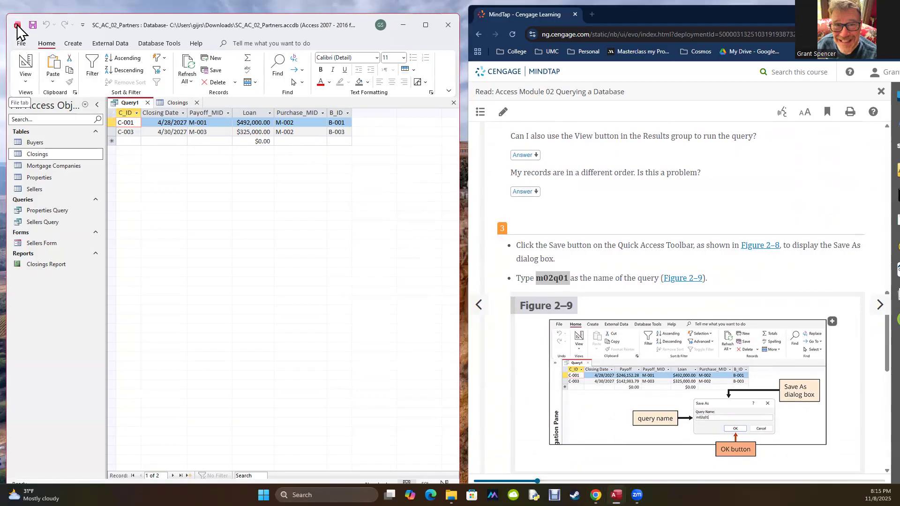
left_click(33, 25)
key("ctrl+v")
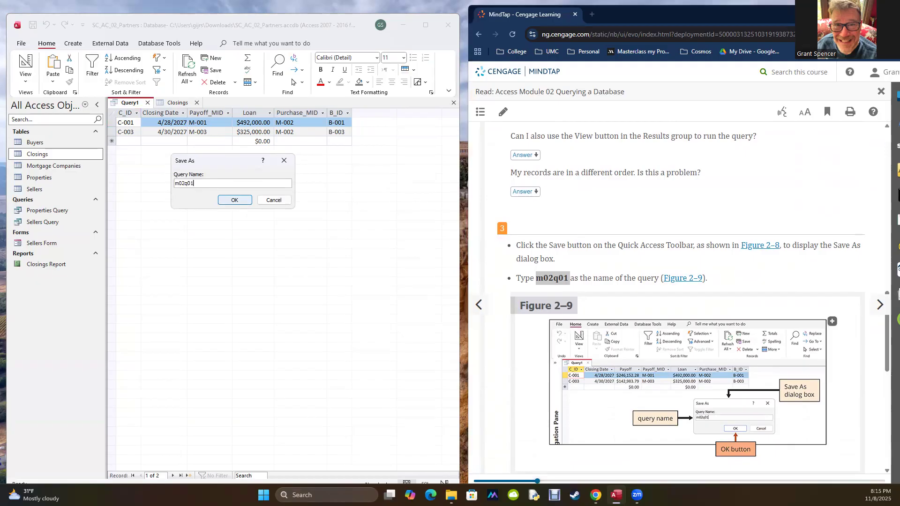
left_click(236, 201)
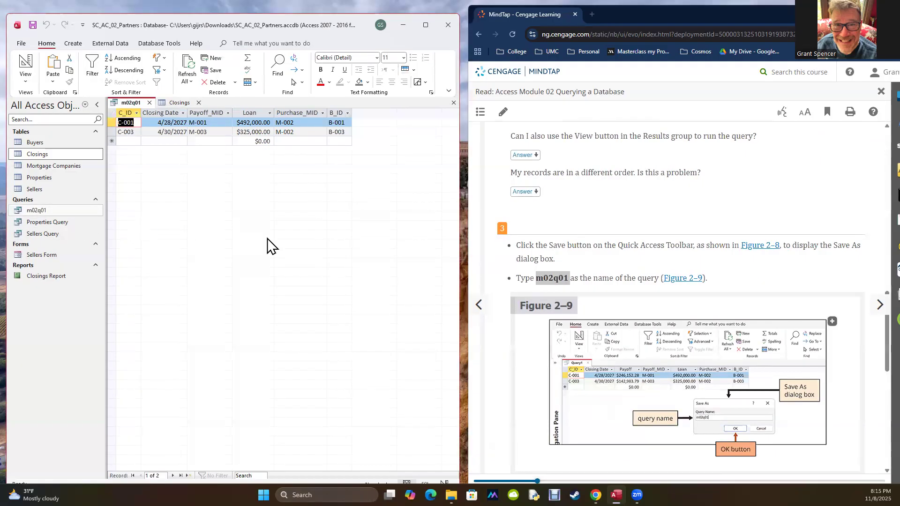
- Read the reading's answer on saving from Design view, and close the m02q01 query and the Closings table
scroll(672, 317, "down", 5)
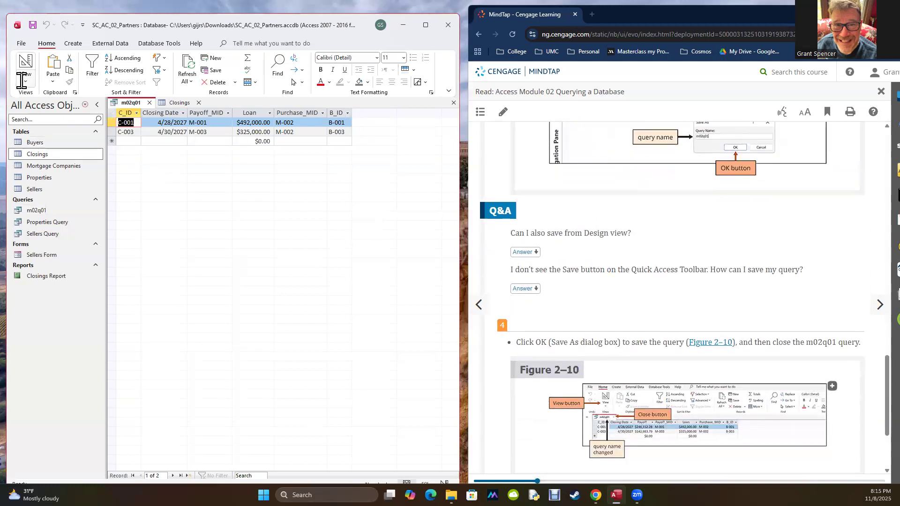
left_click(22, 80)
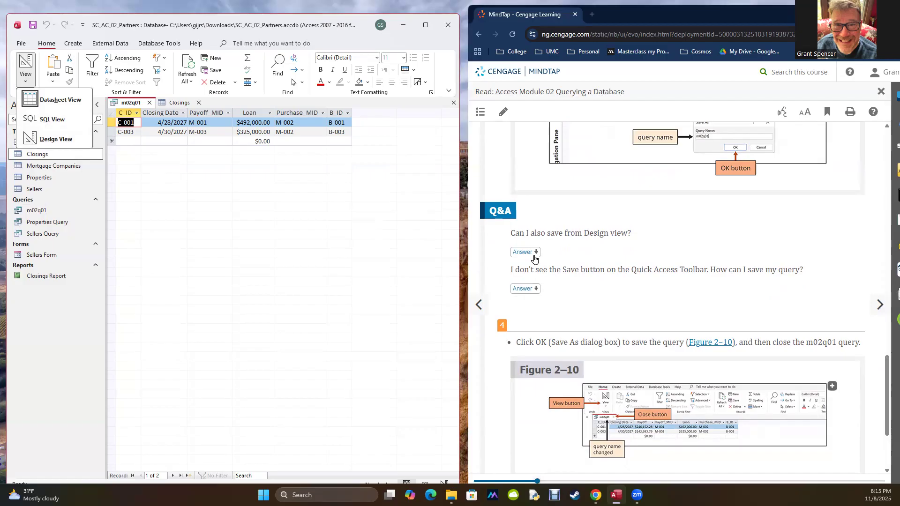
left_click(531, 253)
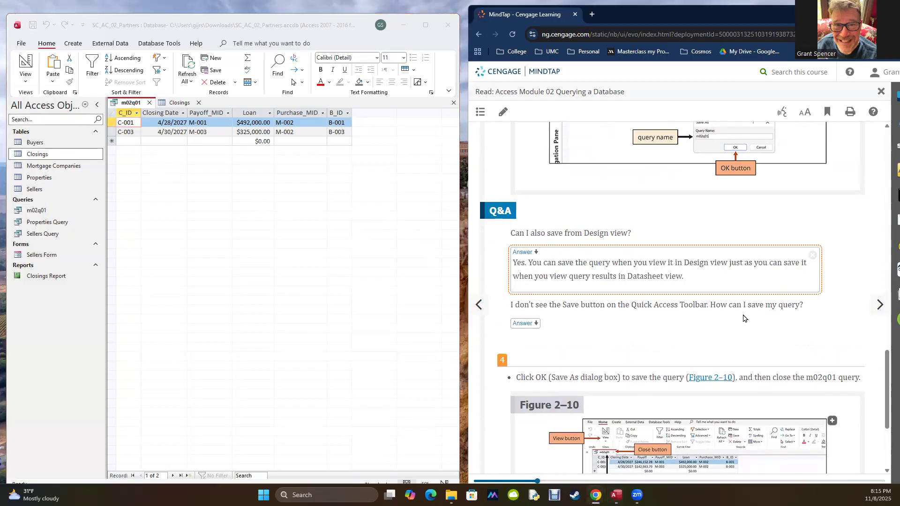
scroll(743, 318, "down", 3)
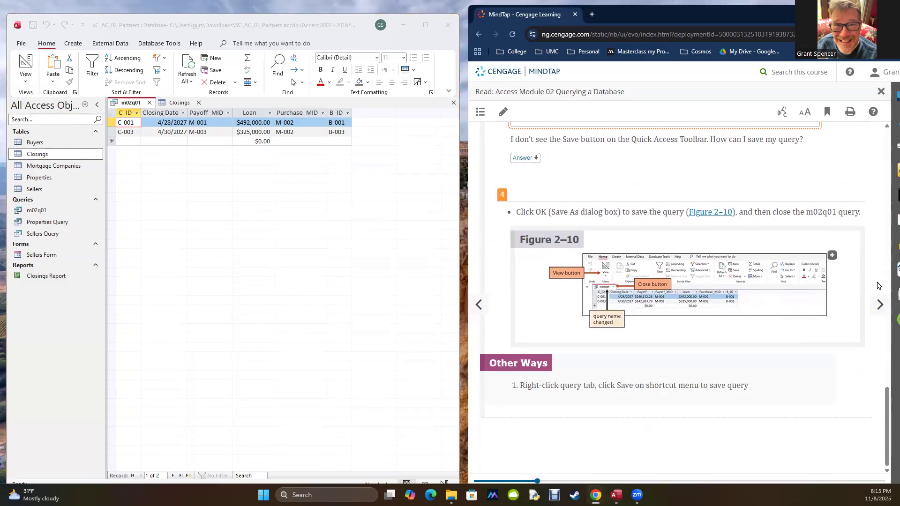
left_click(149, 103)
left_click(150, 103)
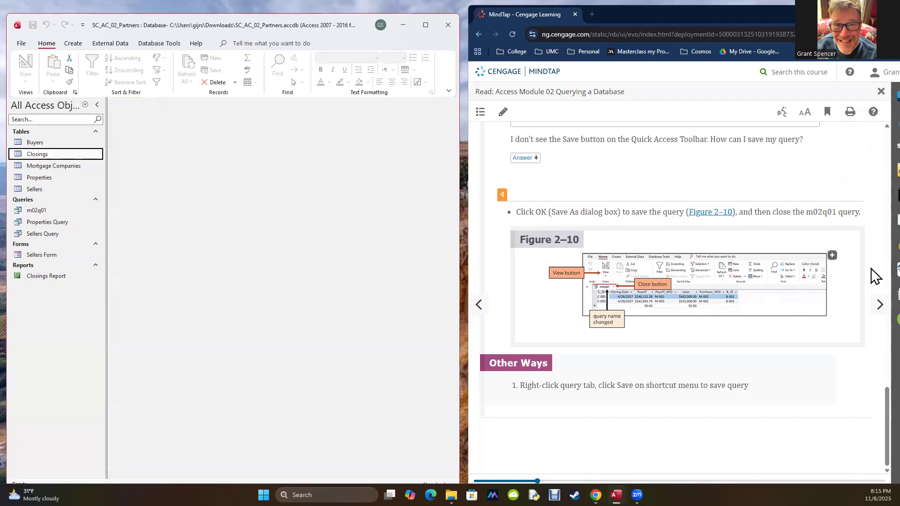
- Continue the reading to Using Saved Queries, reopen the saved m02q01 query and read the rest of the page
left_click(878, 307)
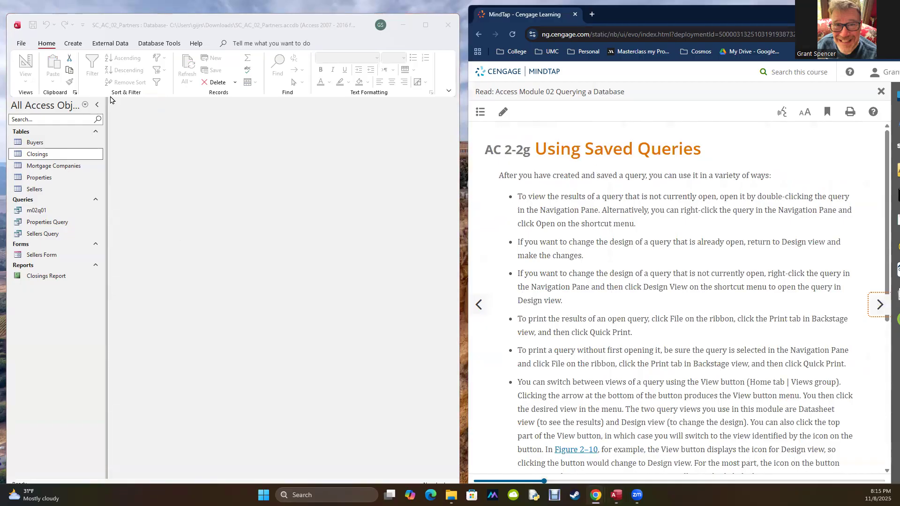
double_click(36, 211)
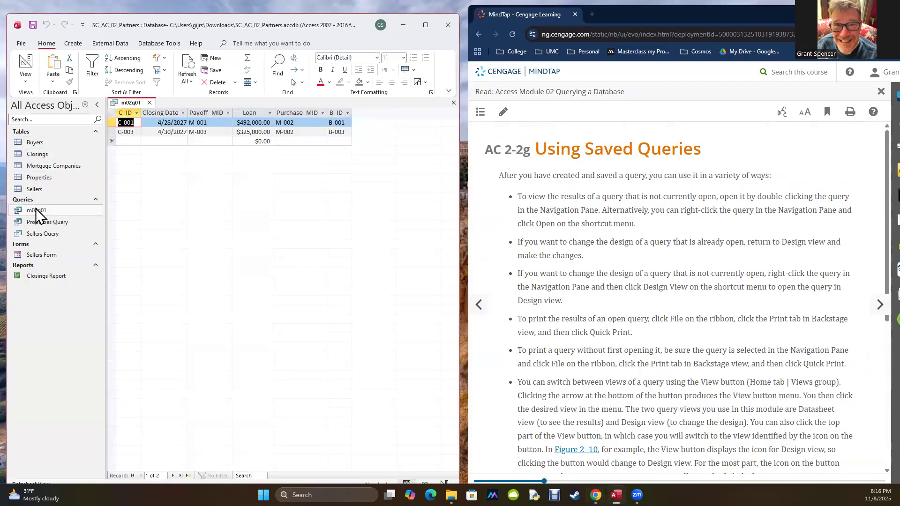
scroll(704, 315, "down", 4)
scroll(704, 315, "down", 2)
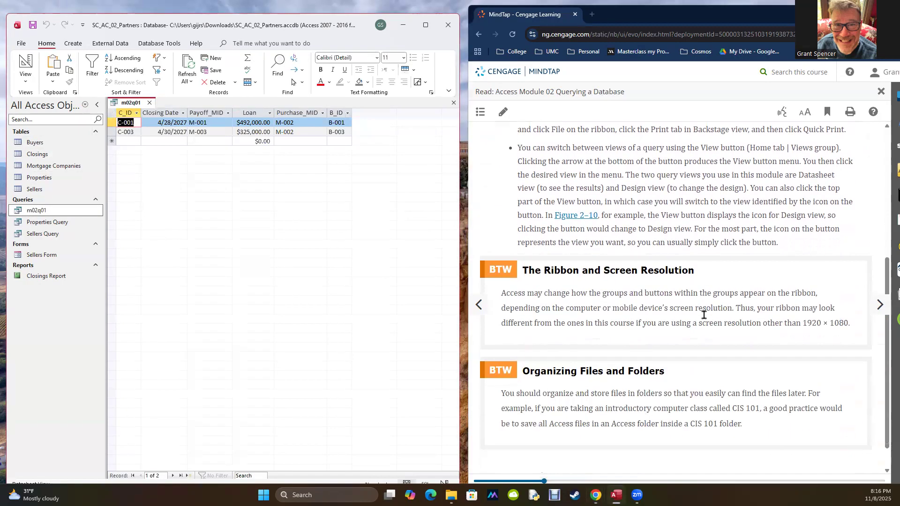
- Continue the reading to Using Wildcards and highlight the S* example
left_click(874, 316)
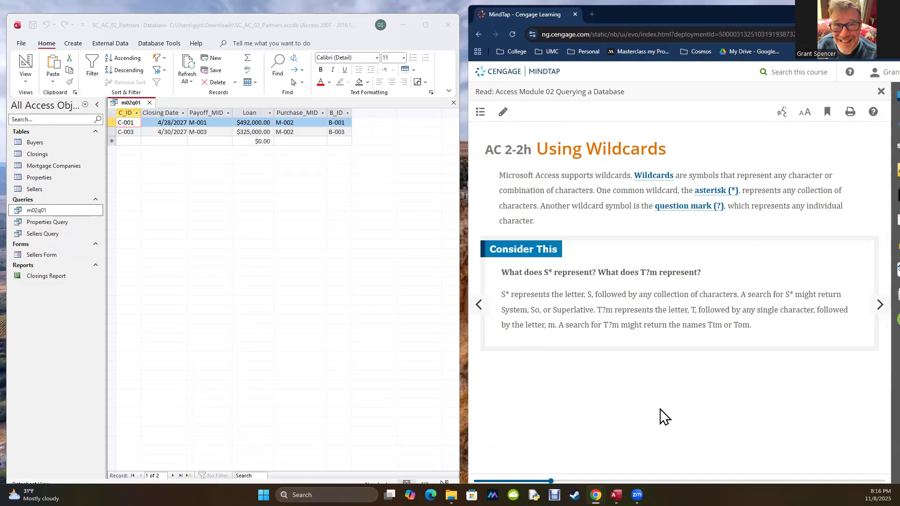
left_click_drag(547, 273, 552, 273)
left_click(555, 290)
left_click_drag(544, 272, 554, 274)
left_click(545, 272)
double_click(545, 273)
- Show m02q01 in Design view and highlight its M-002 criterion under Purchasing Mortgage Company ID
left_click(21, 80)
left_click(21, 81)
left_click(40, 142)
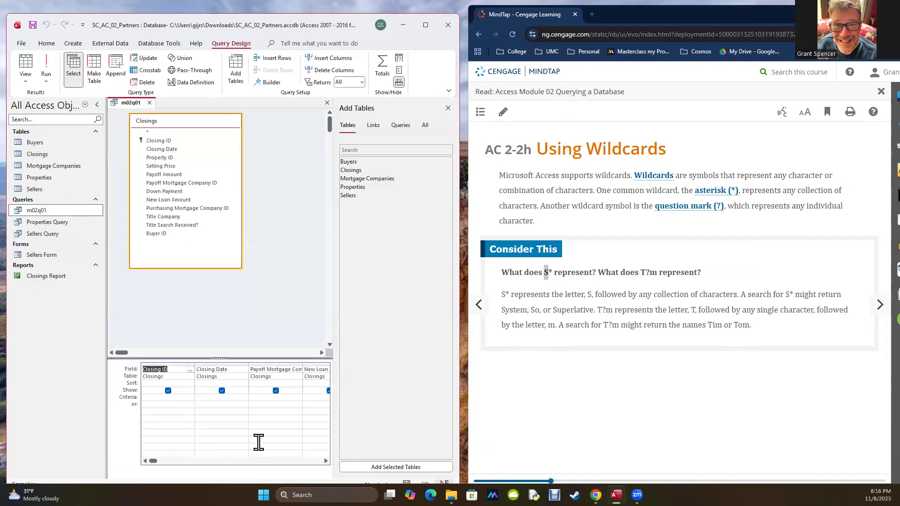
left_click(175, 462)
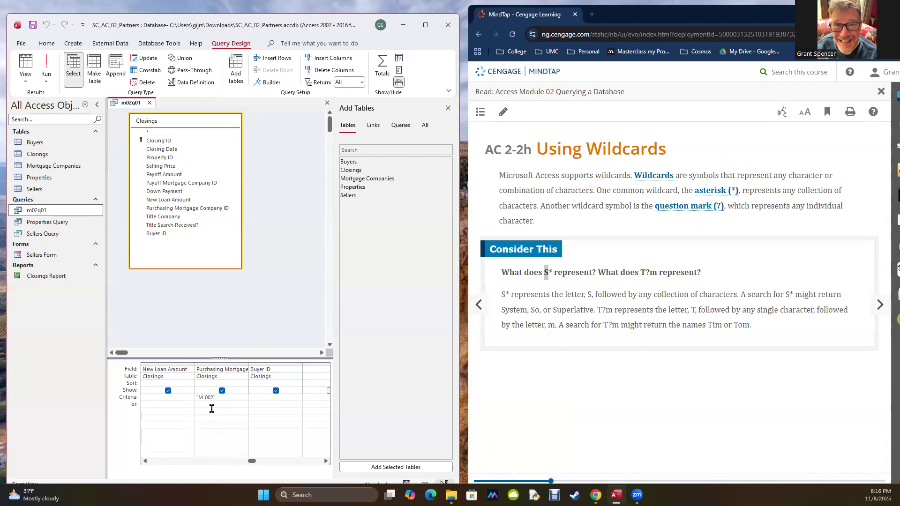
left_click_drag(225, 397, 184, 393)
- Examine the S* and T?m wildcard examples in the reading, highlighting each pattern and the names Tim or Tom
left_click_drag(646, 272, 649, 273)
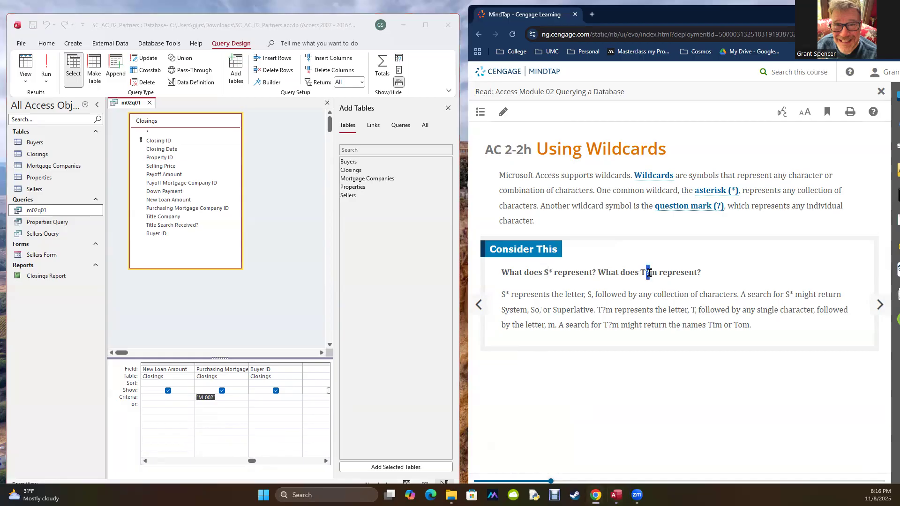
left_click(627, 396)
left_click_drag(544, 272, 551, 273)
left_click(531, 411)
left_click_drag(640, 273, 657, 273)
left_click(626, 415)
left_click_drag(708, 324, 755, 330)
left_click(684, 413)
- Following the reading's To Use a Wildcard section, close m02q01 and open Properties Query in Design view without the Add Tables pane
left_click(880, 305)
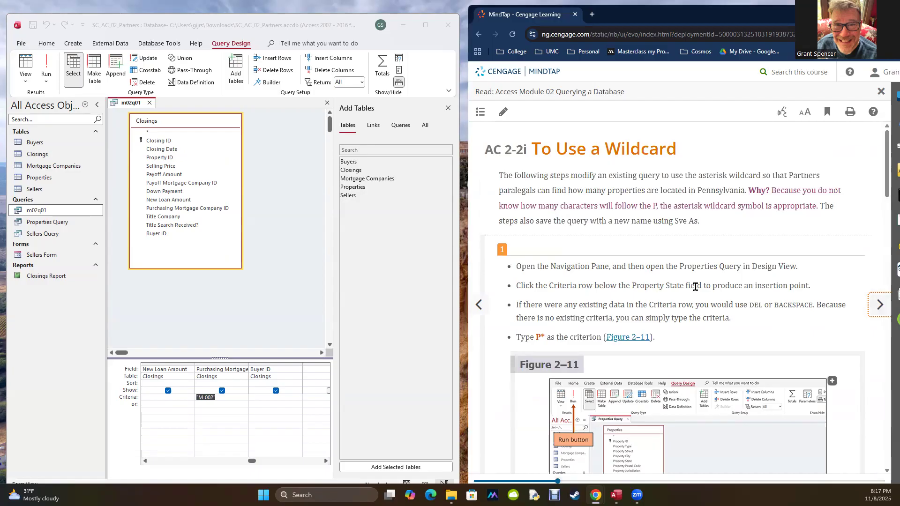
scroll(696, 287, "down", 2)
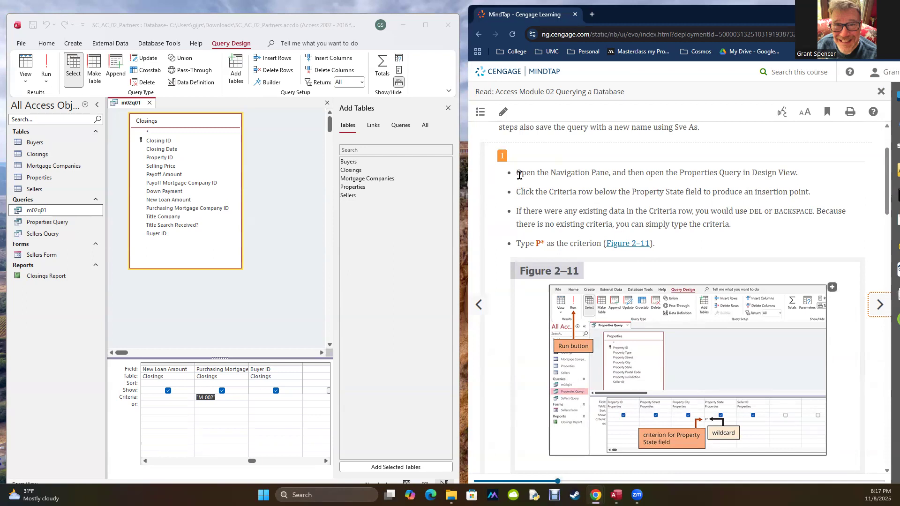
left_click(47, 222)
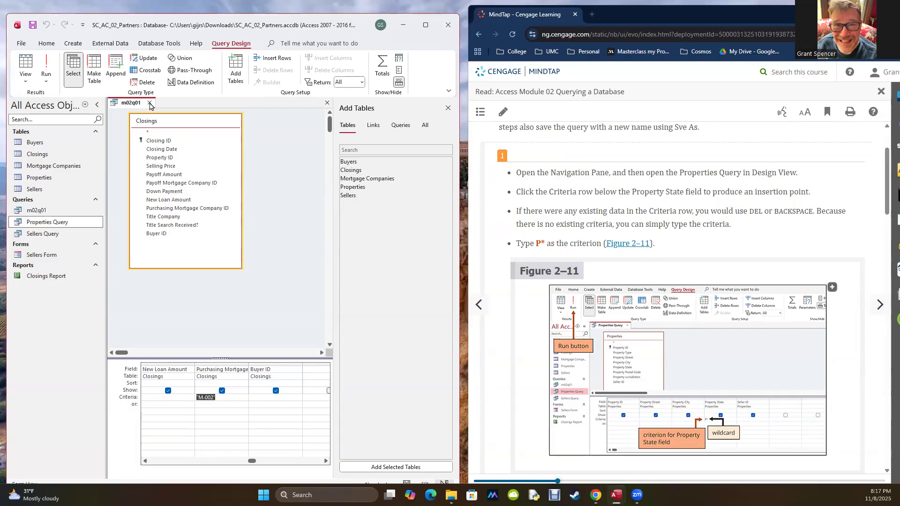
left_click(150, 105)
double_click(27, 223)
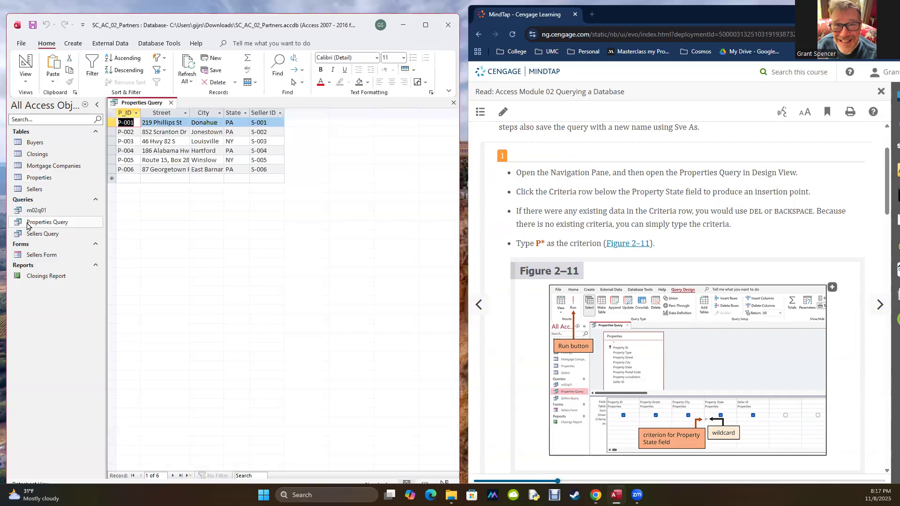
left_click(26, 80)
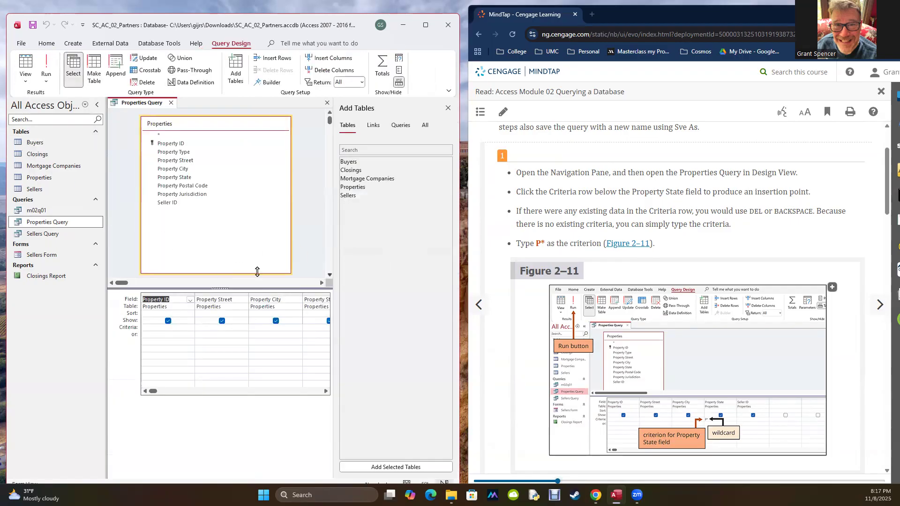
left_click(447, 108)
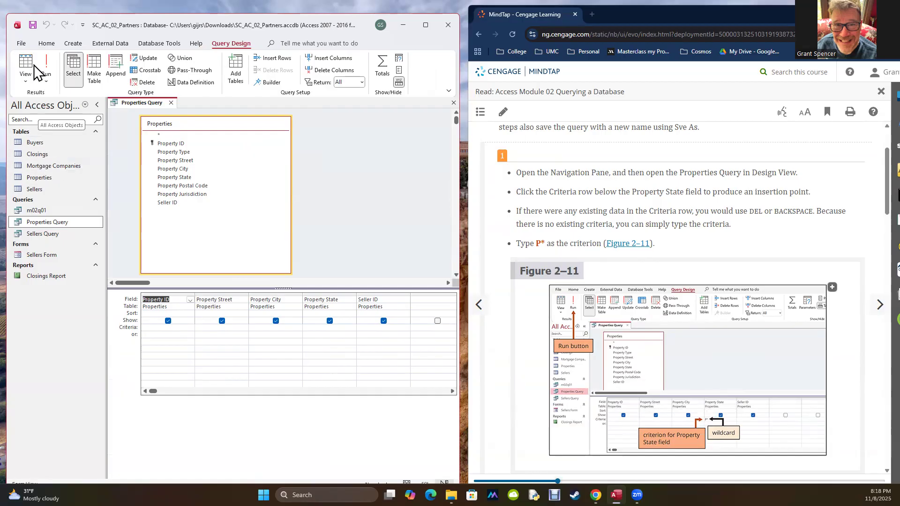
- Run Properties Query without any criteria to see its records and return to Design view
left_click(45, 60)
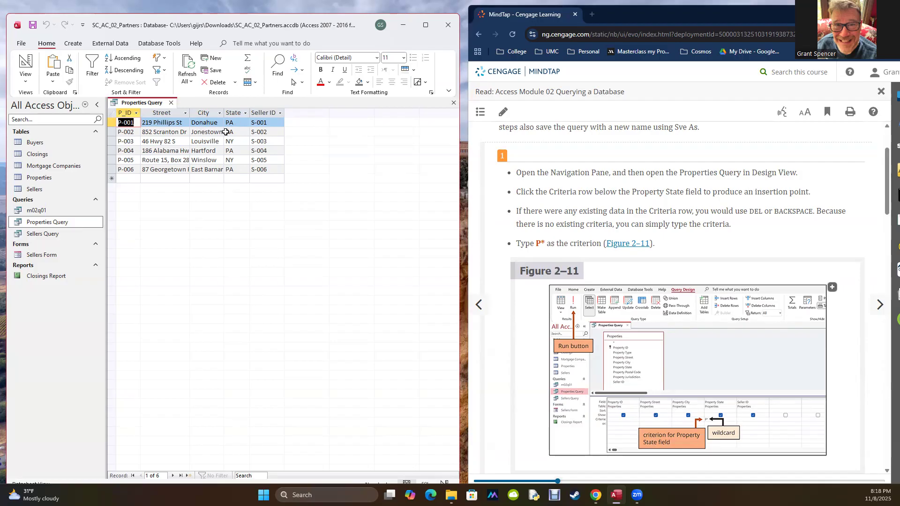
left_click(33, 84)
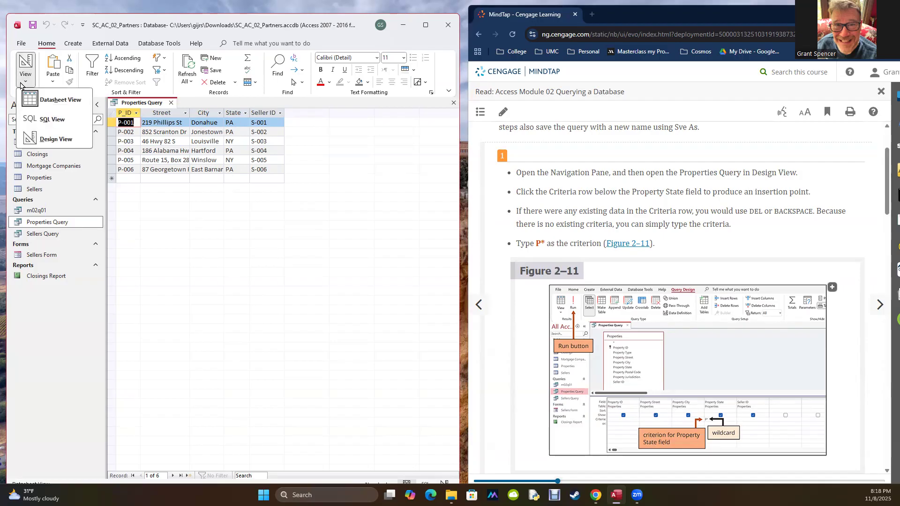
left_click(47, 139)
- Enter P* as the criterion for the Property State field and highlight the word Like in it
left_click(308, 328)
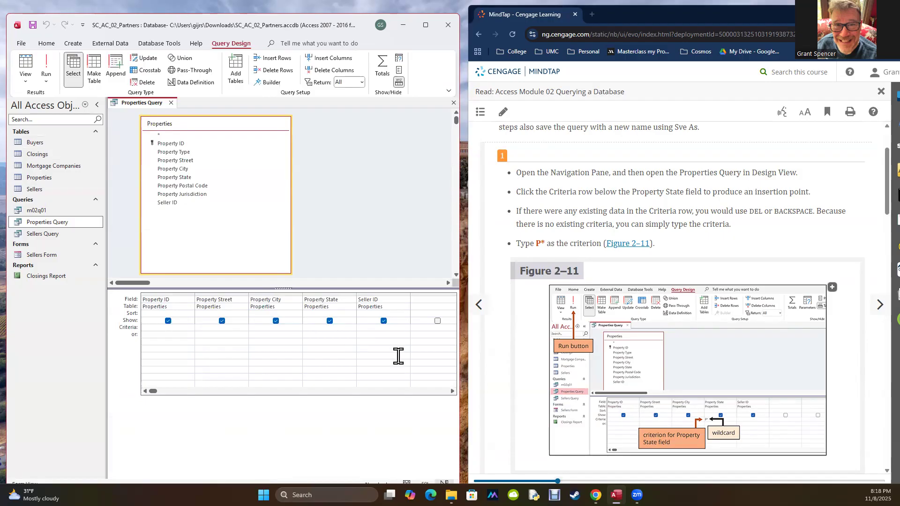
type("P*")
key("Tab")
double_click(310, 326)
- Open m02q01 in Design view to compare its criterion with the wildcard one
double_click(37, 210)
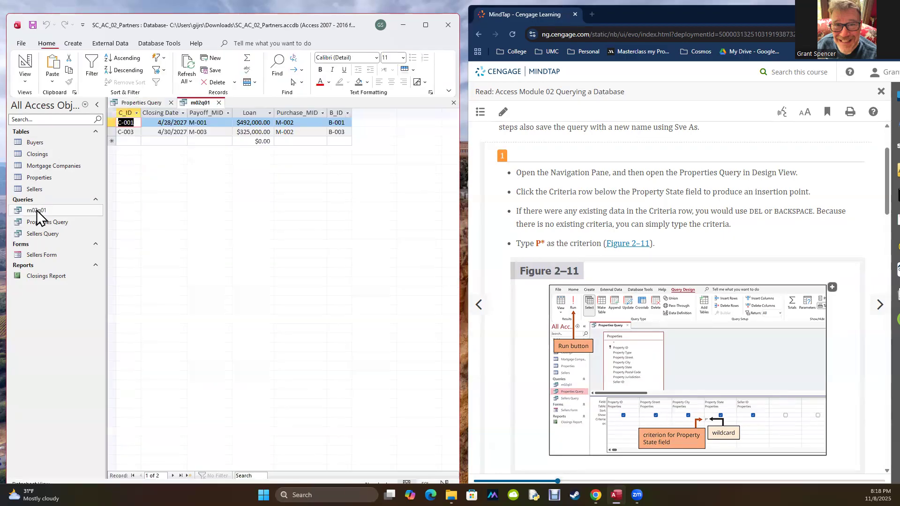
left_click(25, 77)
left_click(46, 140)
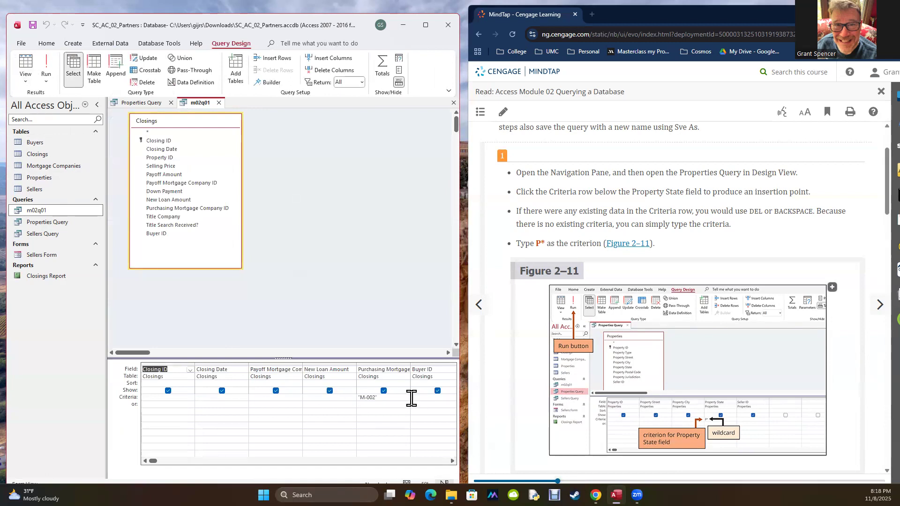
- Return to Properties Query and run it with the Property State wildcard criterion
left_click(138, 103)
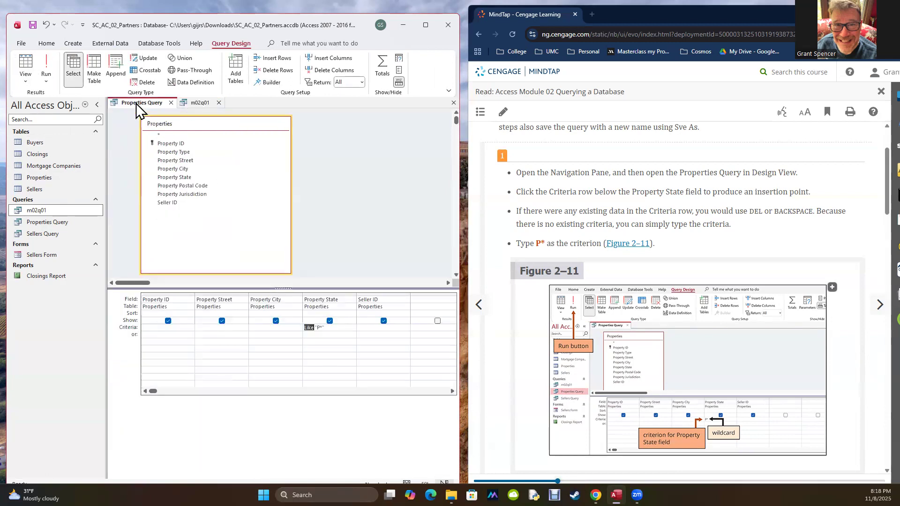
left_click(325, 328)
left_click(45, 66)
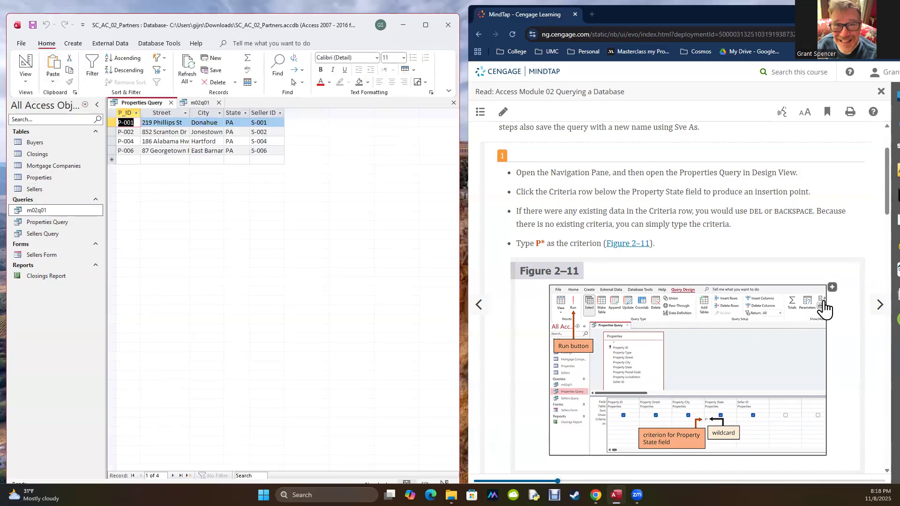
- Following the reading's experiment, change the Property State criterion to lowercase p* in Design view and run the query
scroll(805, 295, "down", 6)
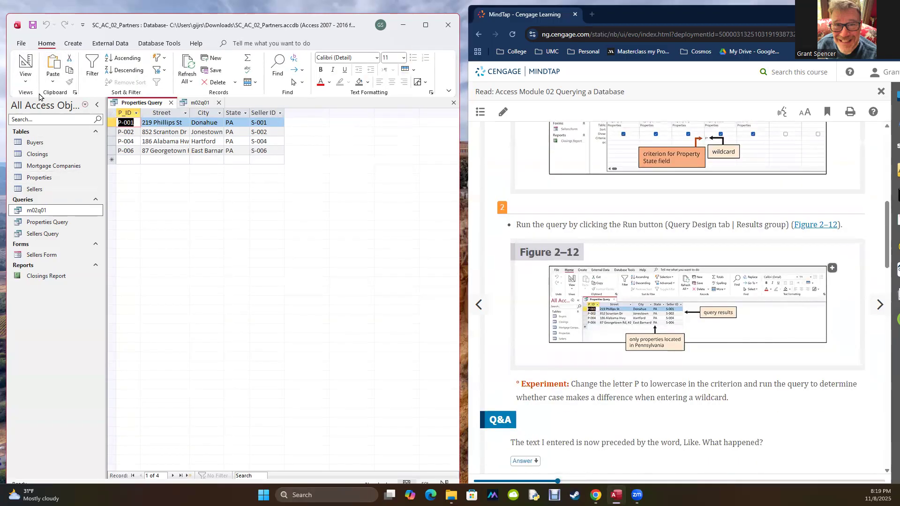
left_click(26, 80)
left_click(52, 136)
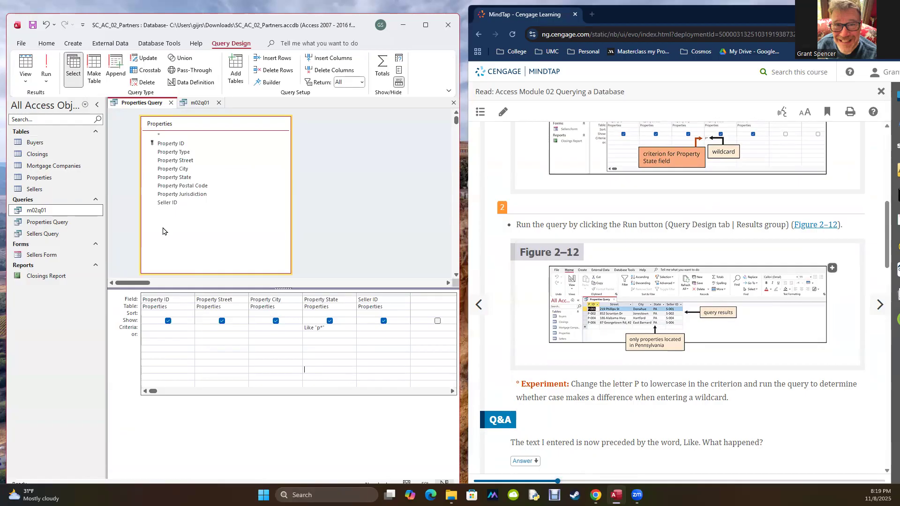
left_click(45, 68)
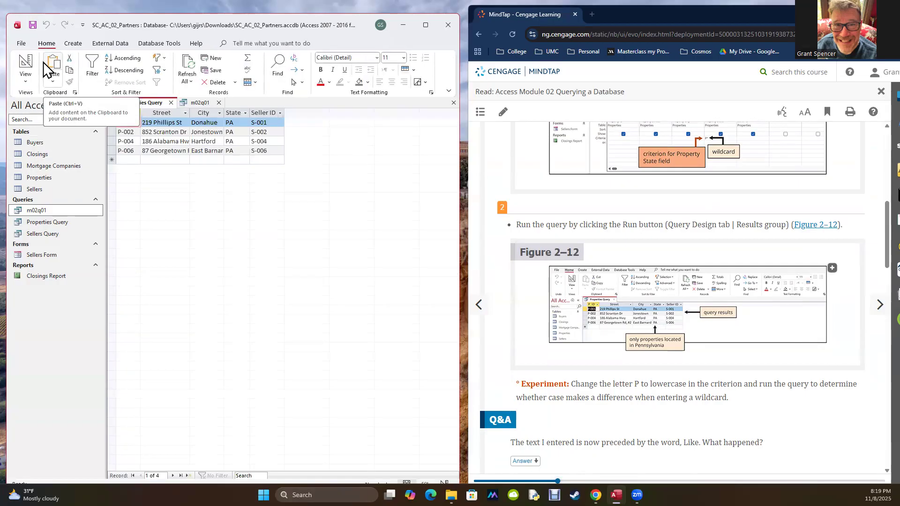
- Change the Property State criterion back to uppercase P* in Design view, run the query and return to the reading
left_click(22, 77)
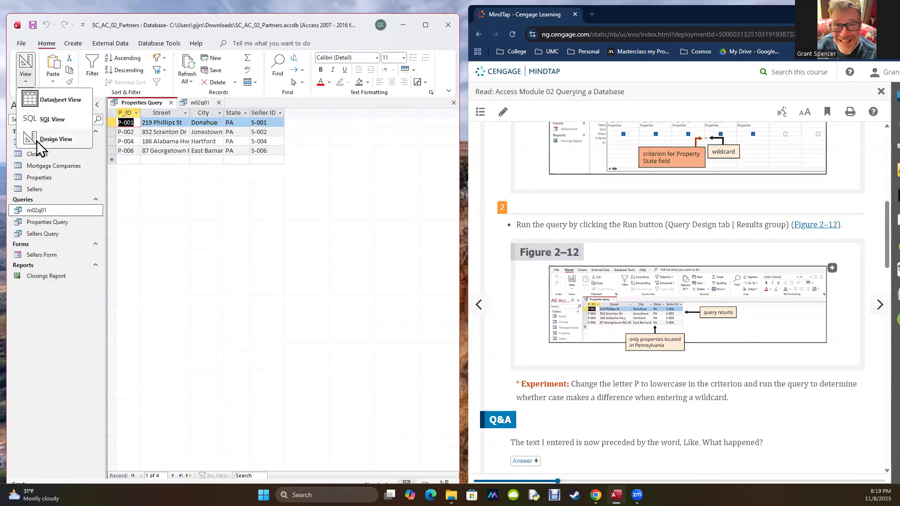
left_click(52, 139)
left_click(320, 328)
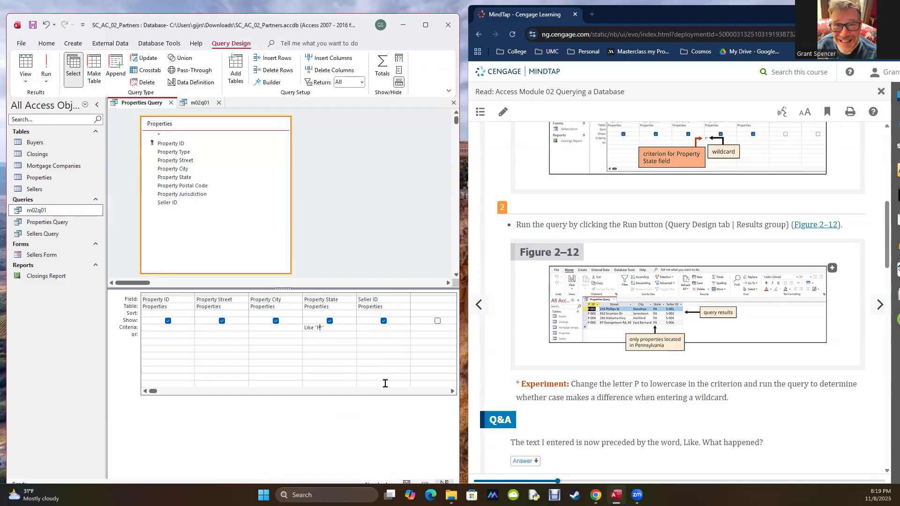
left_click(49, 71)
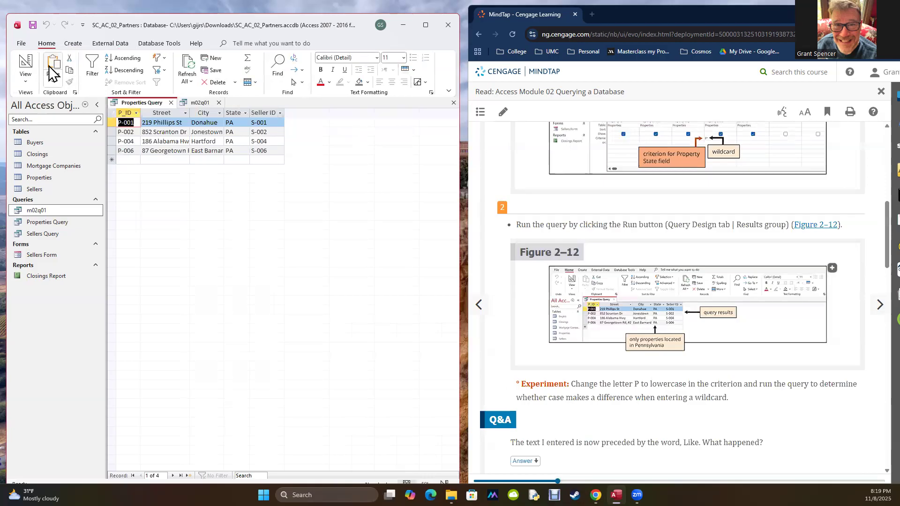
left_click(675, 376)
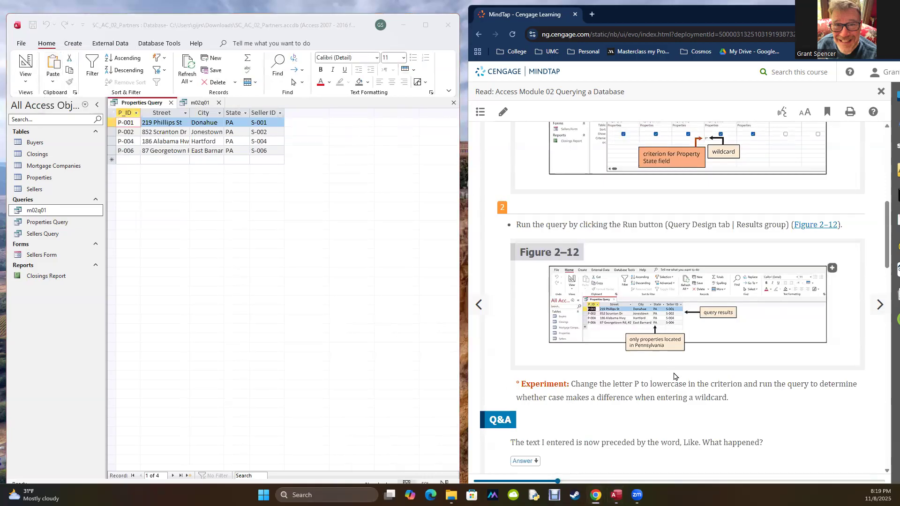
- Read steps 3 and 4 of the wildcard exercise on saving the query as m02q02, checking enlarged Figure 2–13
scroll(674, 376, "down", 5)
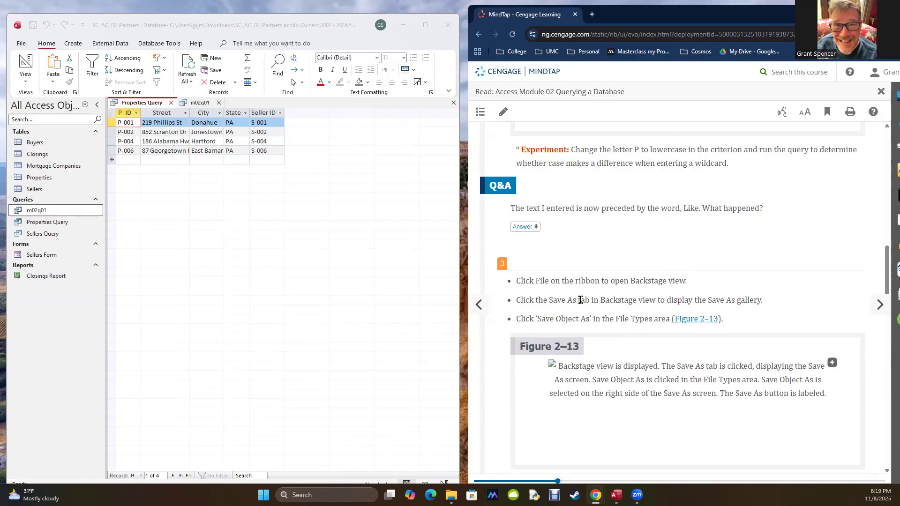
scroll(580, 300, "down", 3)
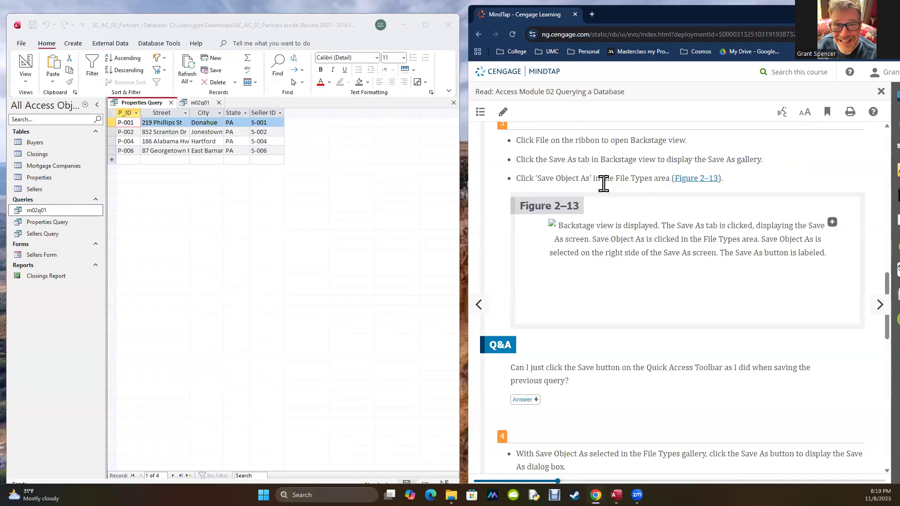
left_click(585, 234)
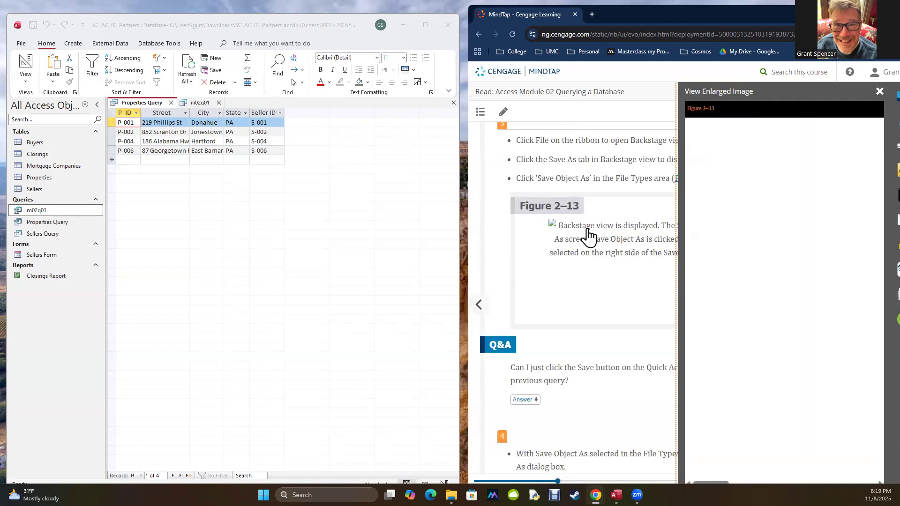
scroll(596, 390, "down", 4)
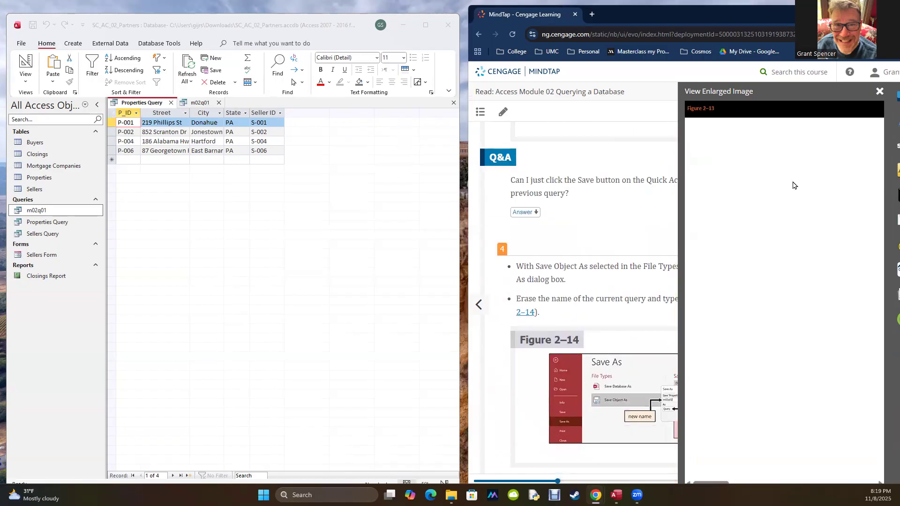
left_click(879, 92)
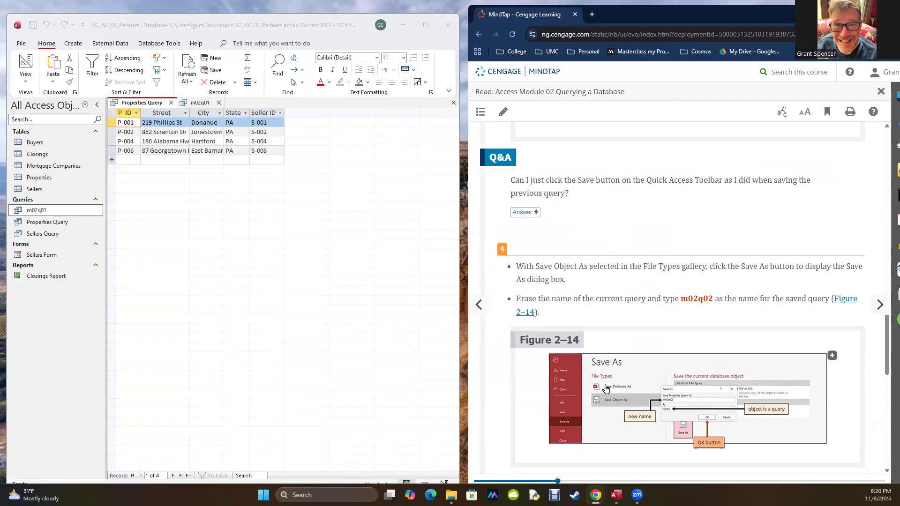
- View the Save Object As option for the open Properties Query
left_click(164, 184)
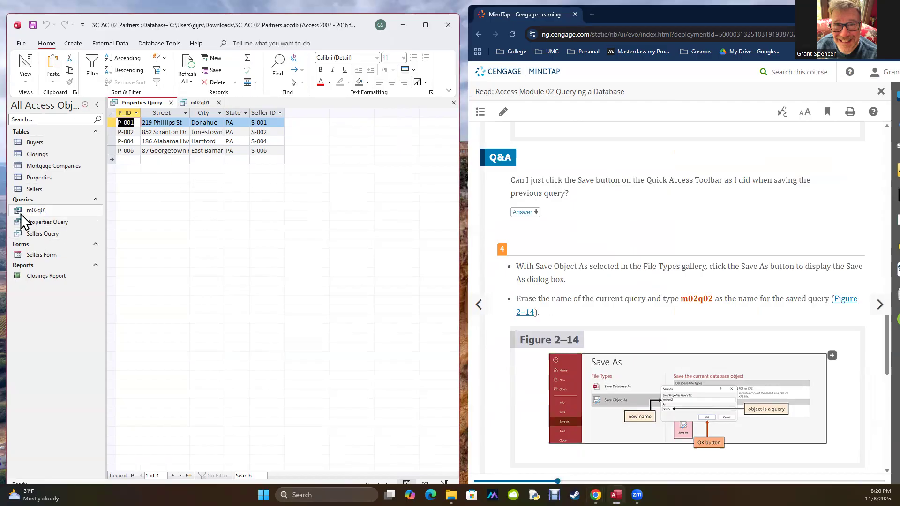
left_click(39, 222)
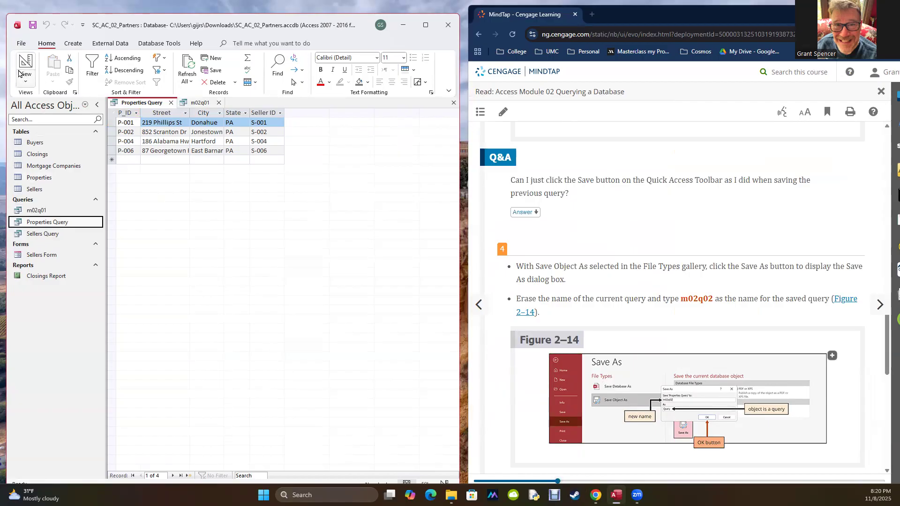
left_click(21, 45)
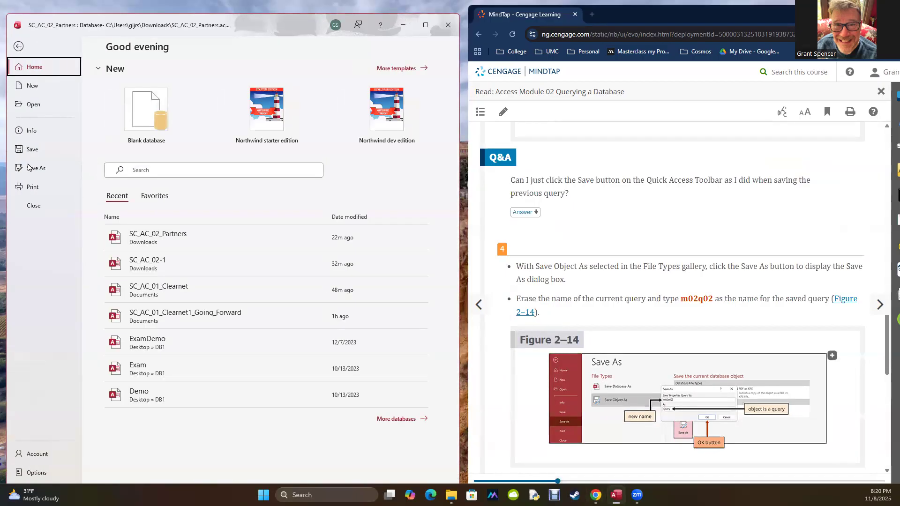
left_click(29, 169)
left_click(175, 121)
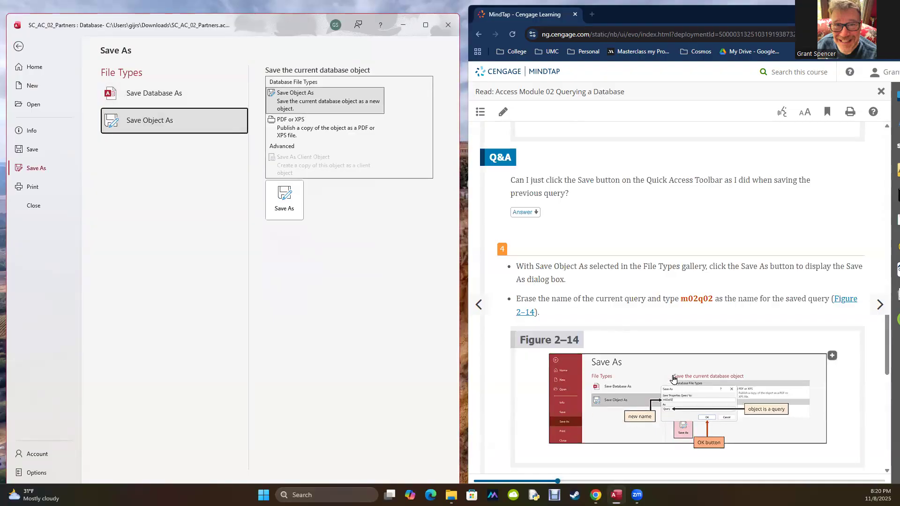
- Advance the reading to step 1 of section AC 2-2j and leave Backstage view without saving the object
scroll(726, 386, "down", 7)
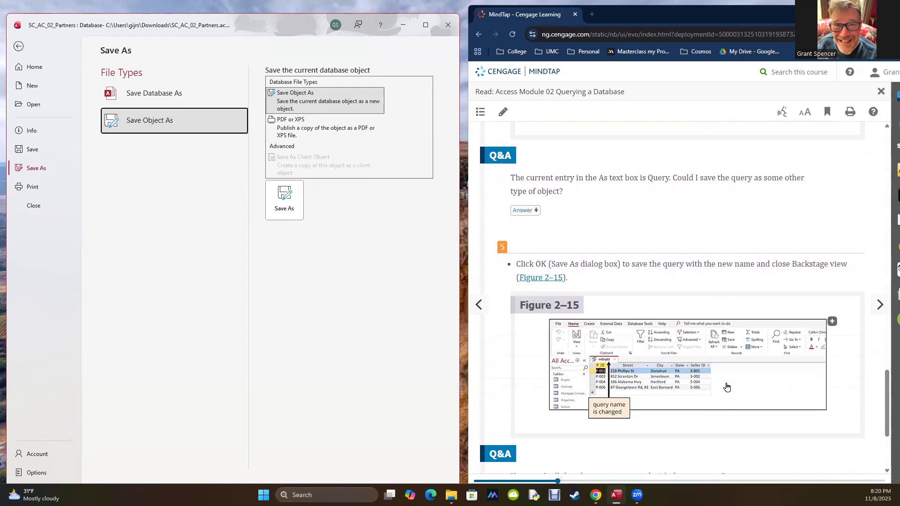
scroll(710, 355, "down", 3)
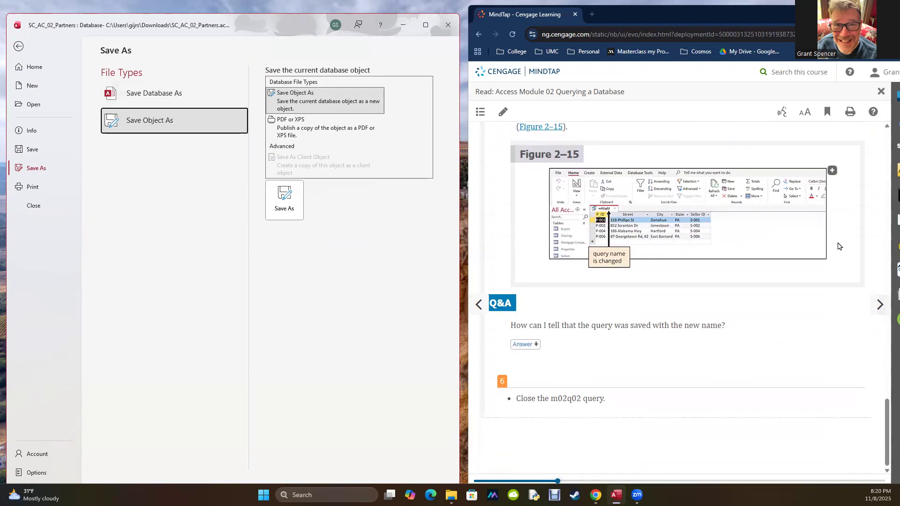
left_click(879, 305)
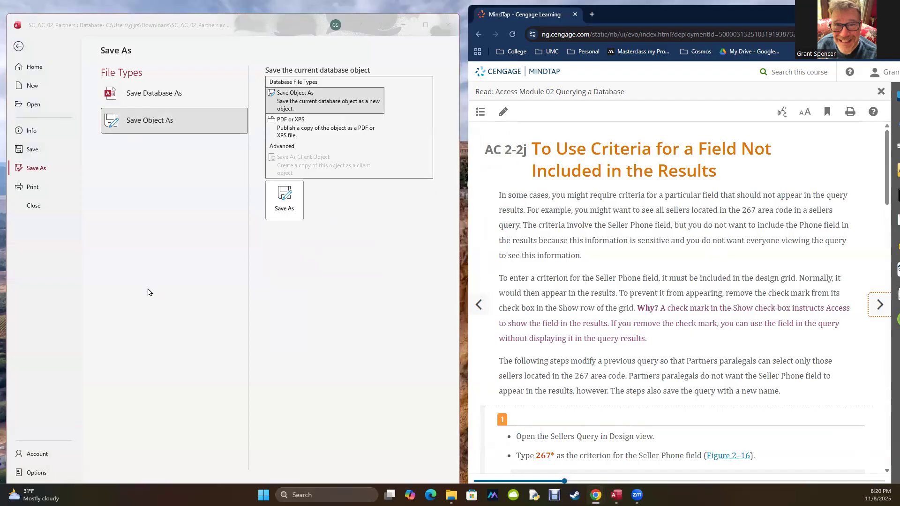
left_click(18, 46)
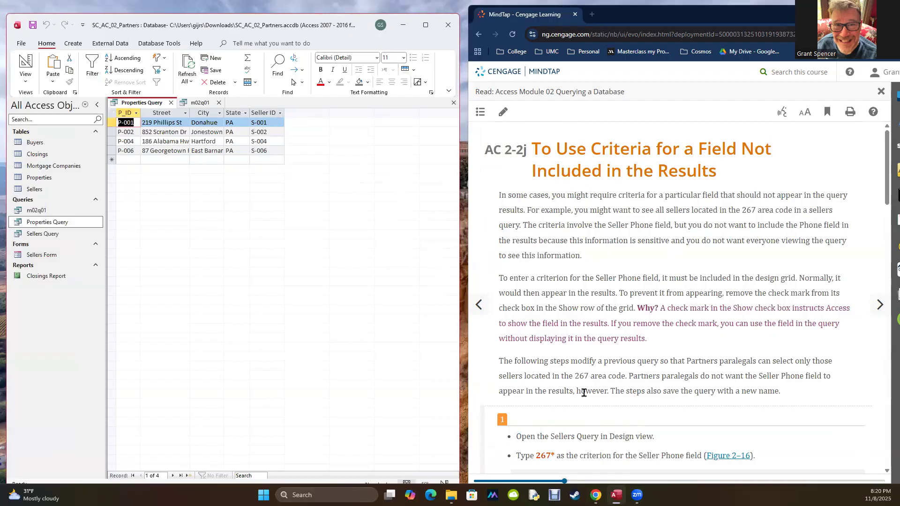
scroll(626, 310, "down", 5)
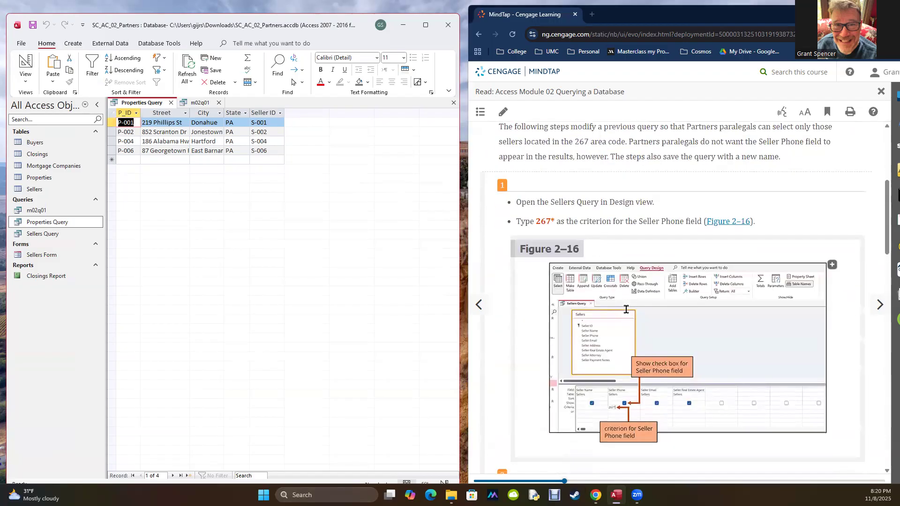
- Open Sellers Query in Design view
double_click(33, 234)
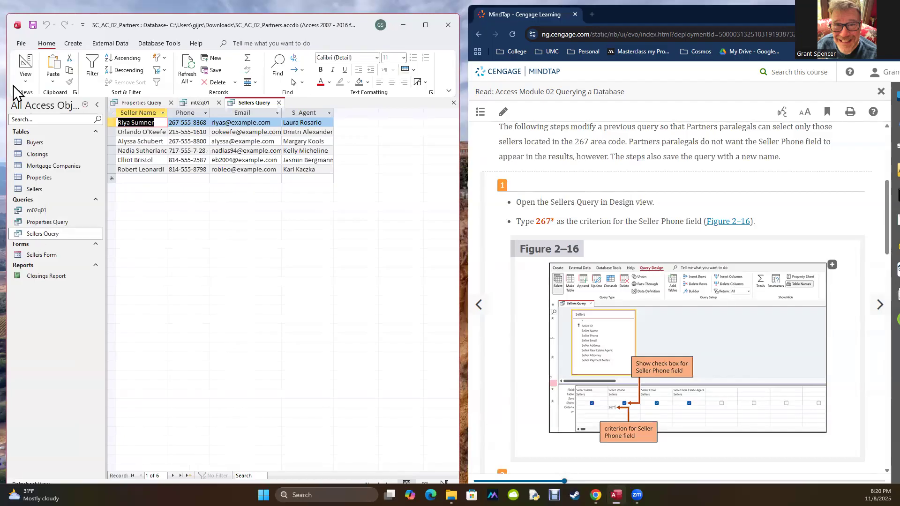
left_click(25, 80)
left_click(37, 138)
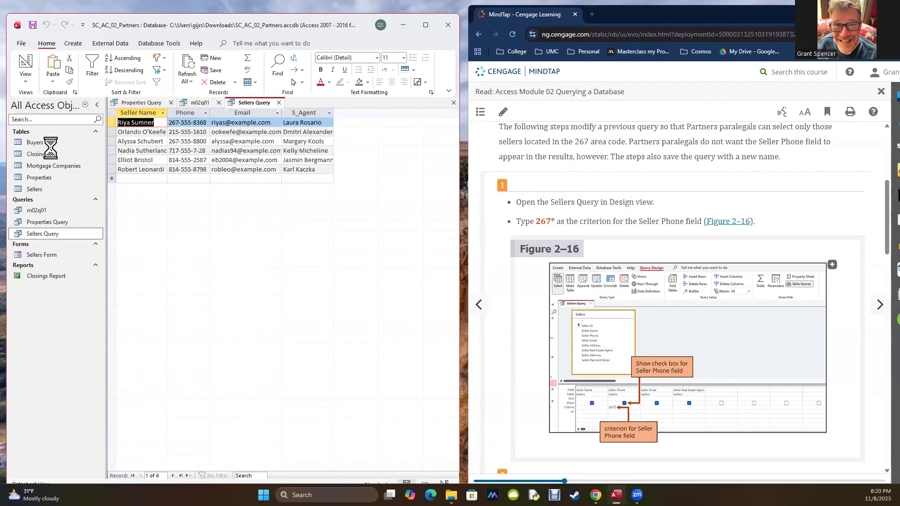
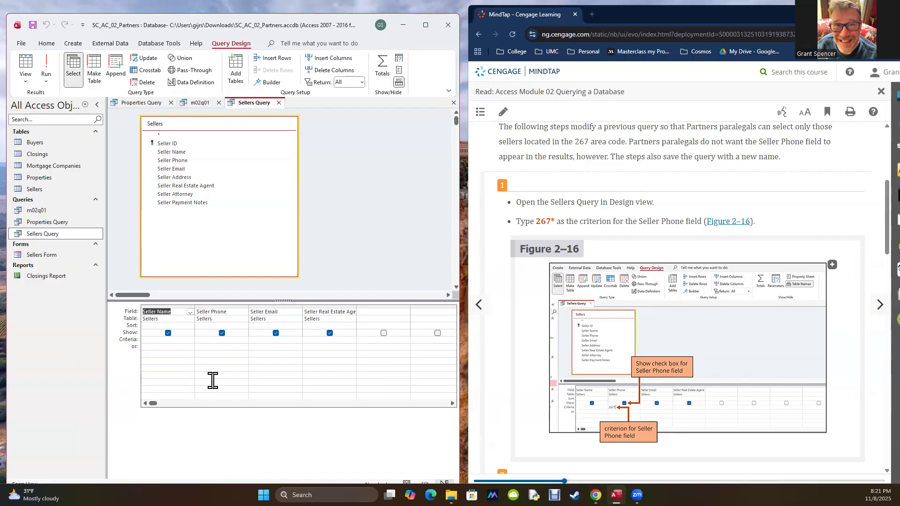
- Run Sellers Query without criteria to view its results, and return to Design view
left_click(45, 66)
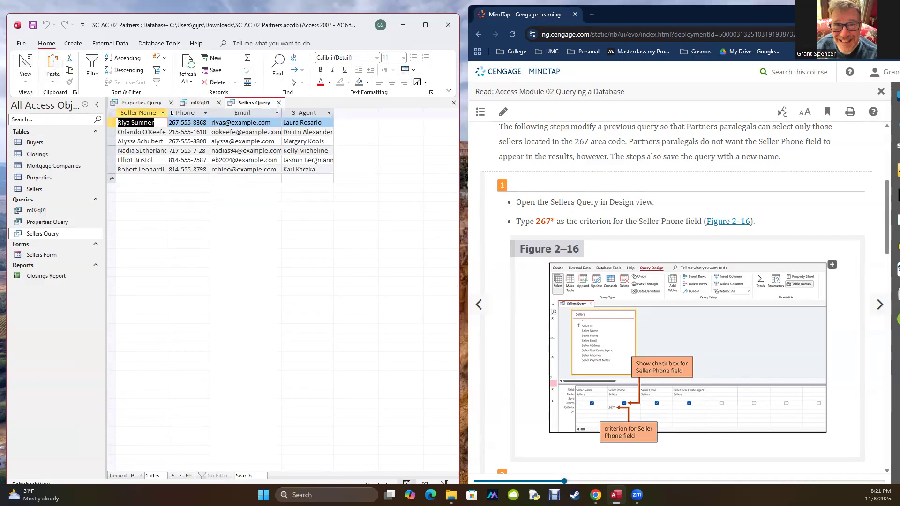
left_click(25, 79)
left_click(45, 135)
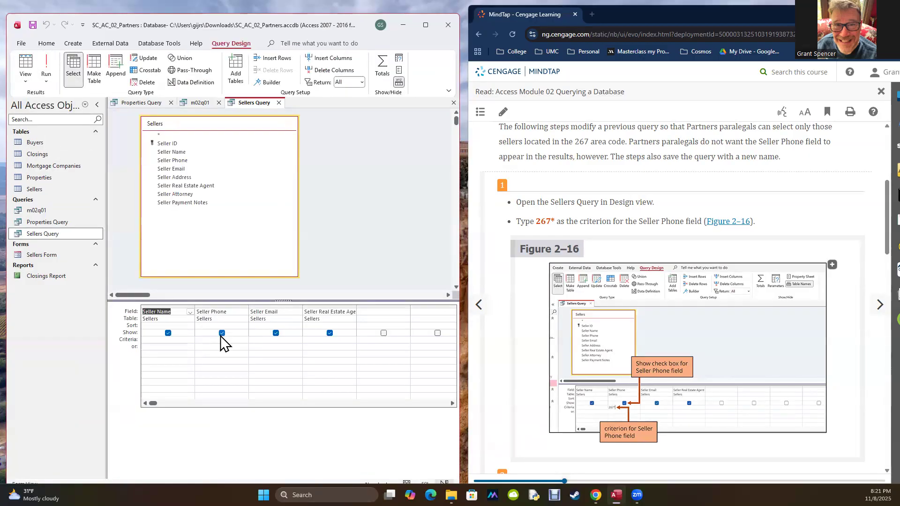
- Hide Seller Phone from the results, run Sellers Query and view the resulting SQL
left_click(222, 333)
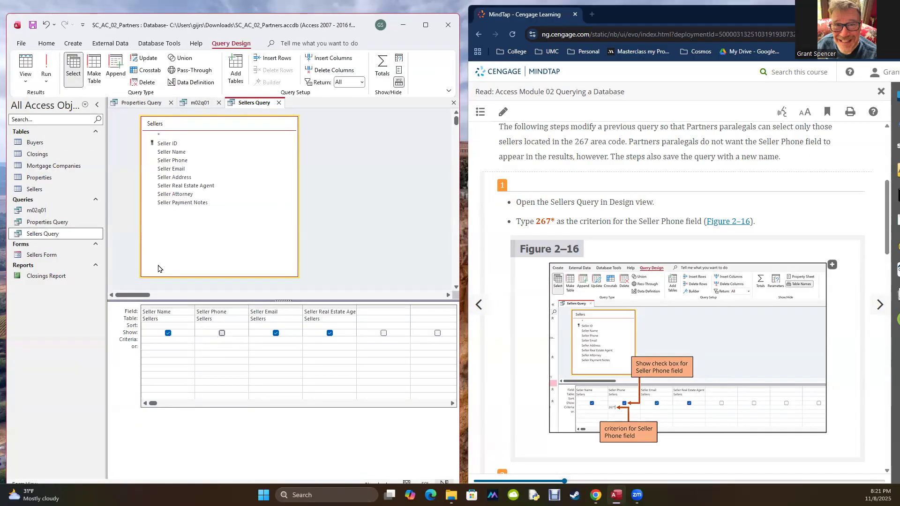
left_click(47, 77)
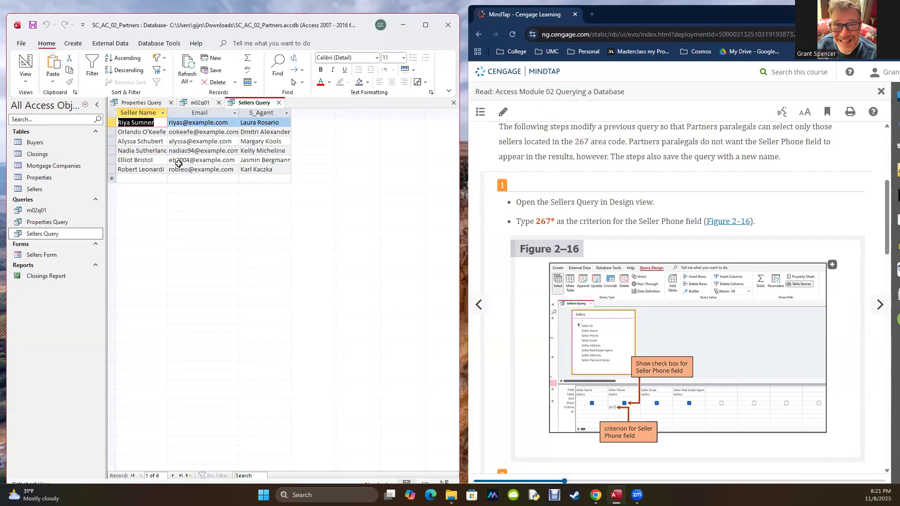
left_click(25, 80)
left_click(31, 116)
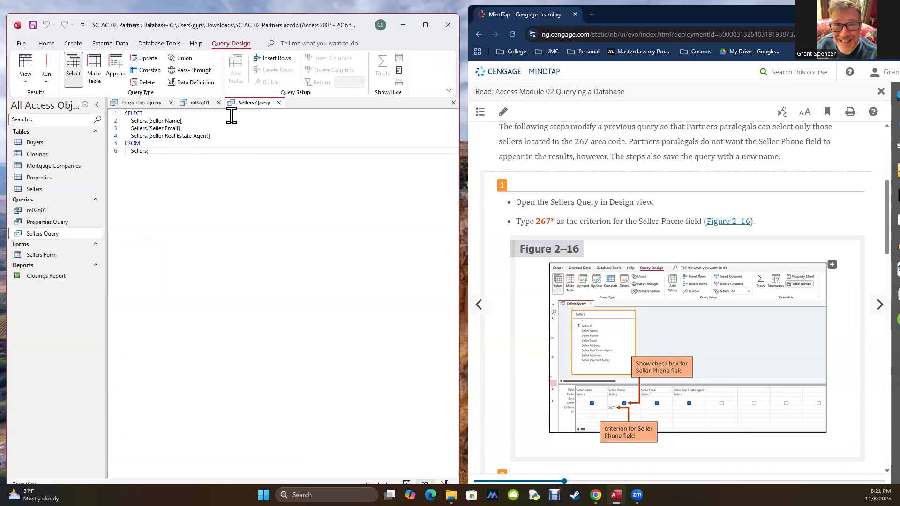
- In Design view, show Seller Phone again, enter 267 without a wildcard as its criterion and run the query
left_click(26, 78)
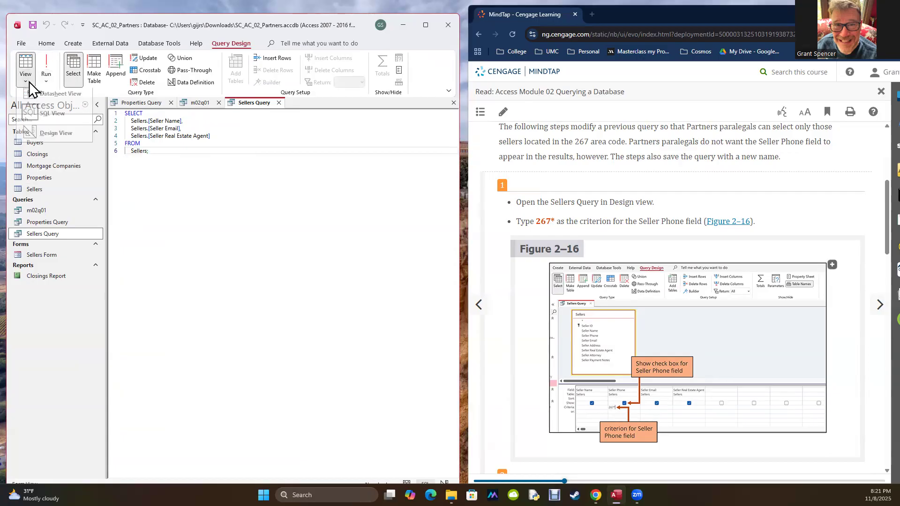
left_click(36, 136)
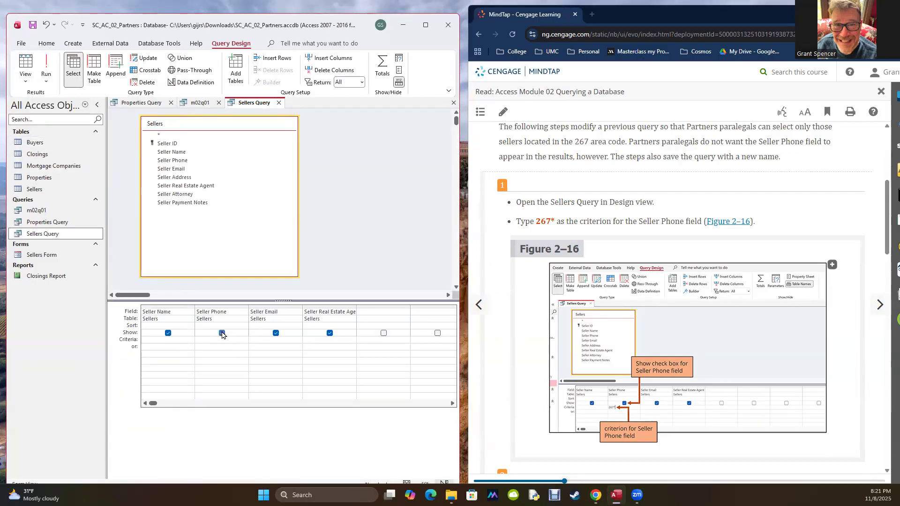
left_click(199, 342)
left_click(50, 78)
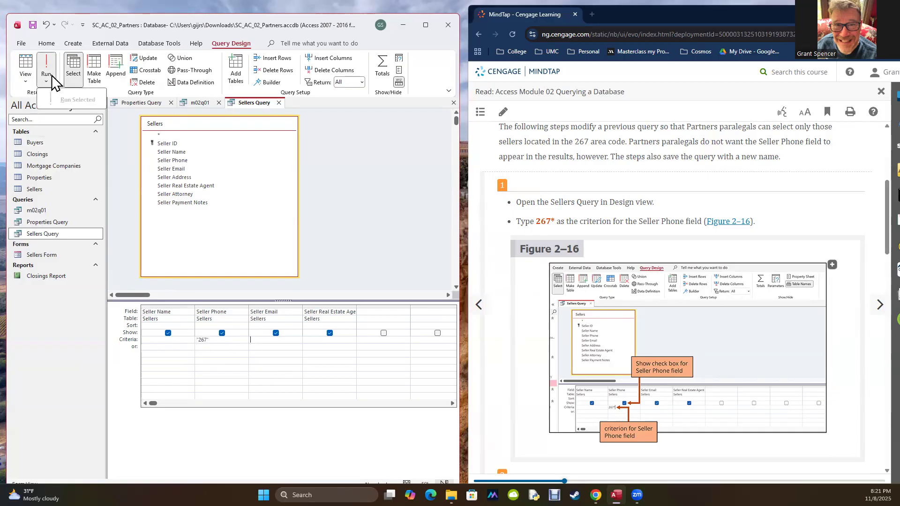
left_click(46, 65)
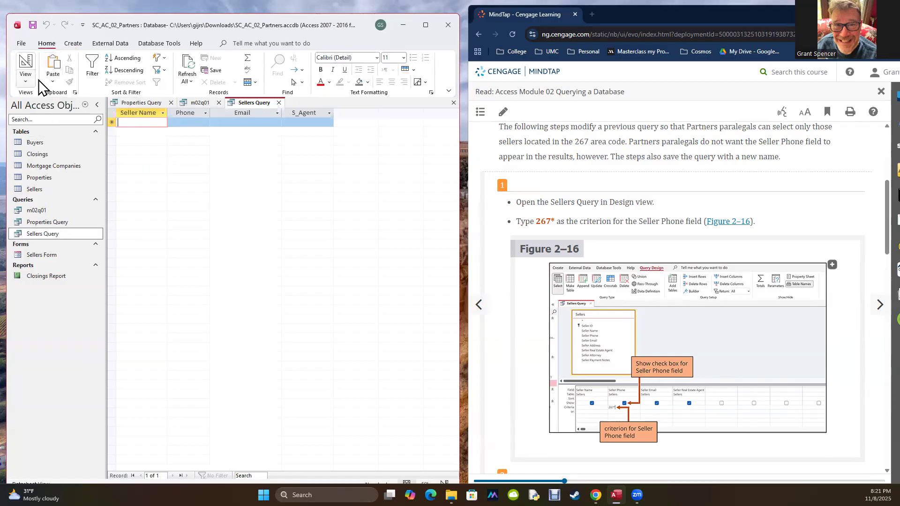
- Change the Seller Phone criterion to 267* in Design view and run the query
left_click(26, 81)
left_click(28, 140)
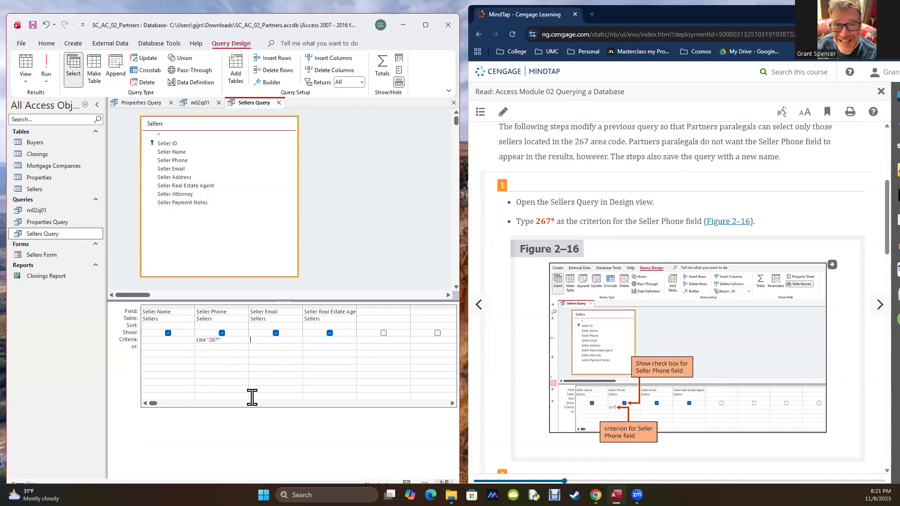
left_click(46, 66)
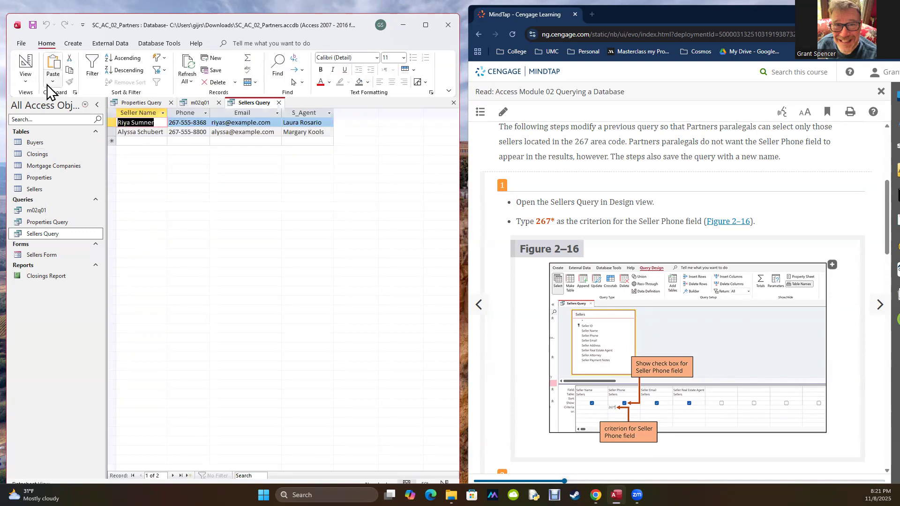
- Examine the SELECT, FROM and WHERE clauses of Sellers Query in SQL view, keeping the ending semicolon, and return to Design view
left_click(31, 79)
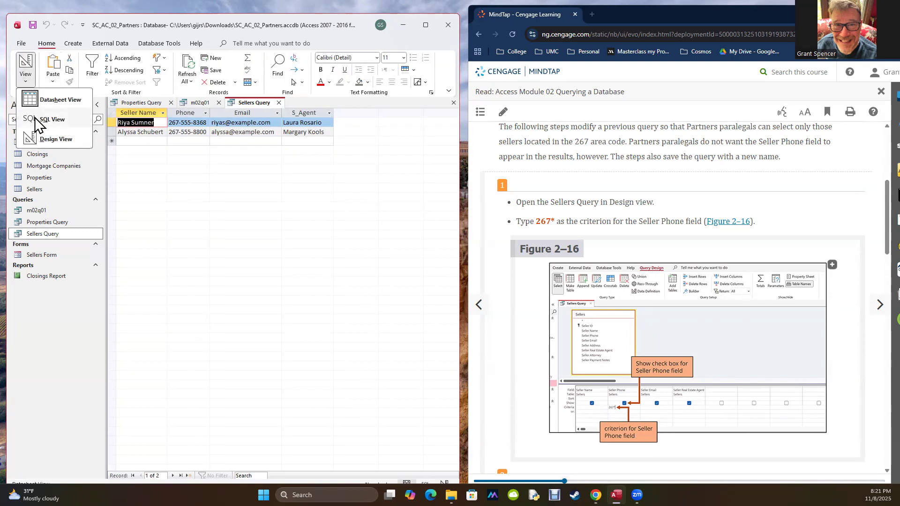
left_click(46, 120)
left_click_drag(235, 174, 115, 160)
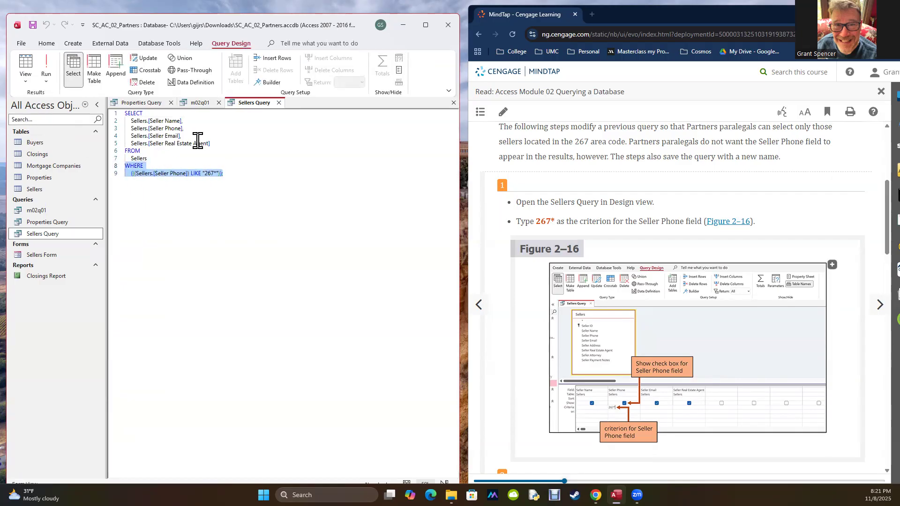
left_click_drag(211, 143, 120, 110)
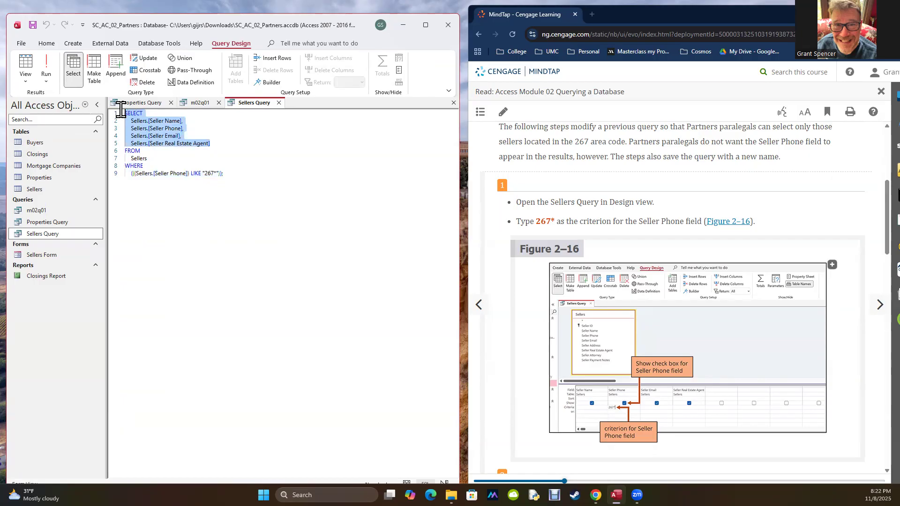
left_click_drag(148, 158, 121, 152)
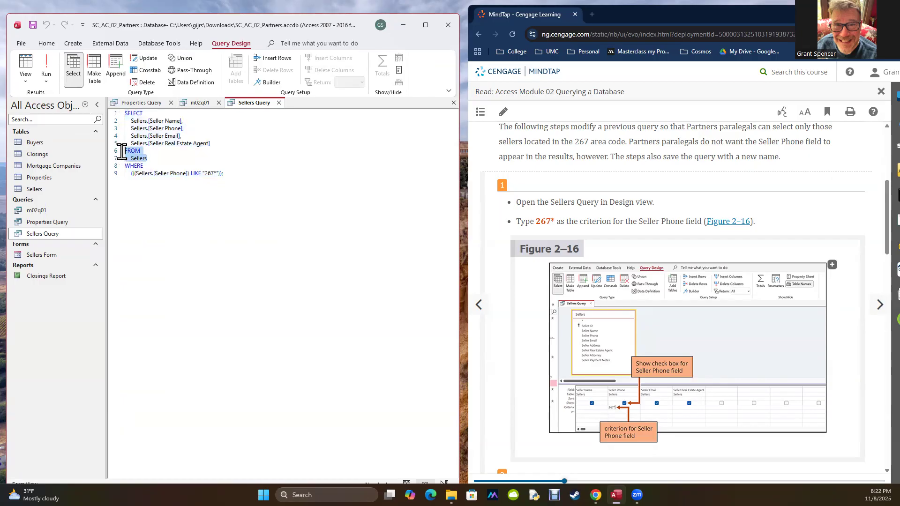
left_click_drag(237, 172, 122, 167)
left_click(155, 270)
type(";")
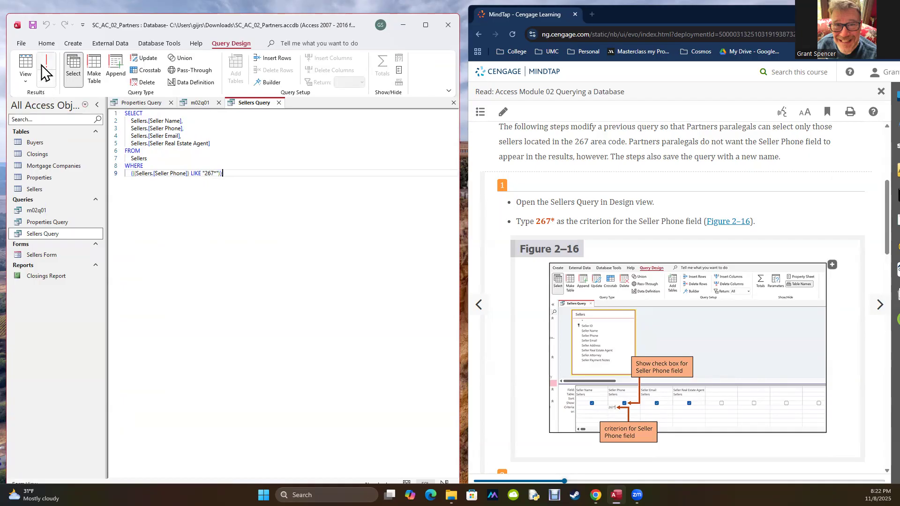
left_click(25, 80)
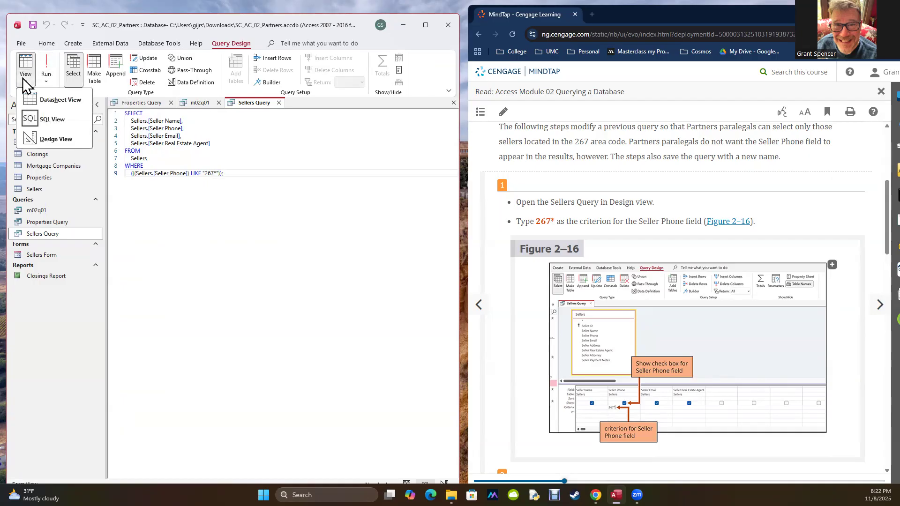
left_click(39, 137)
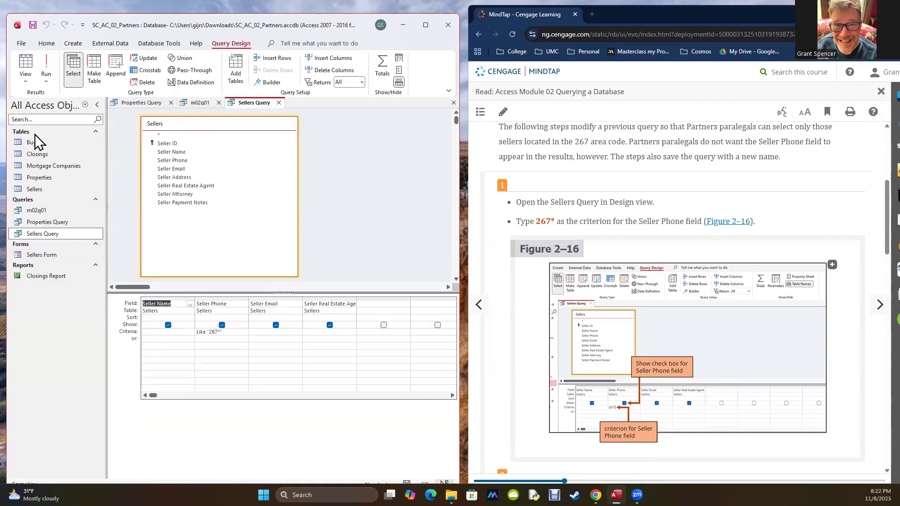
- Hide Seller Phone from the results, run Sellers Query and check its selected fields in SQL view, returning to Design view
left_click(222, 326)
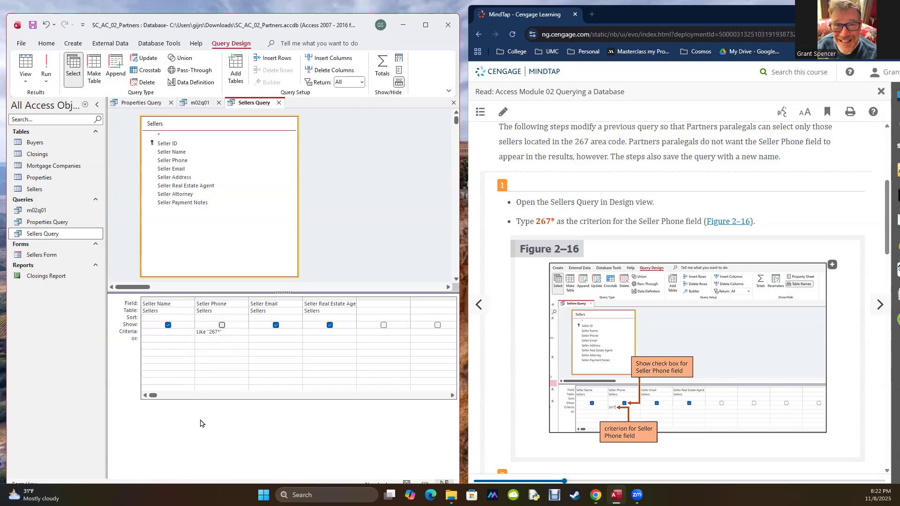
left_click(47, 67)
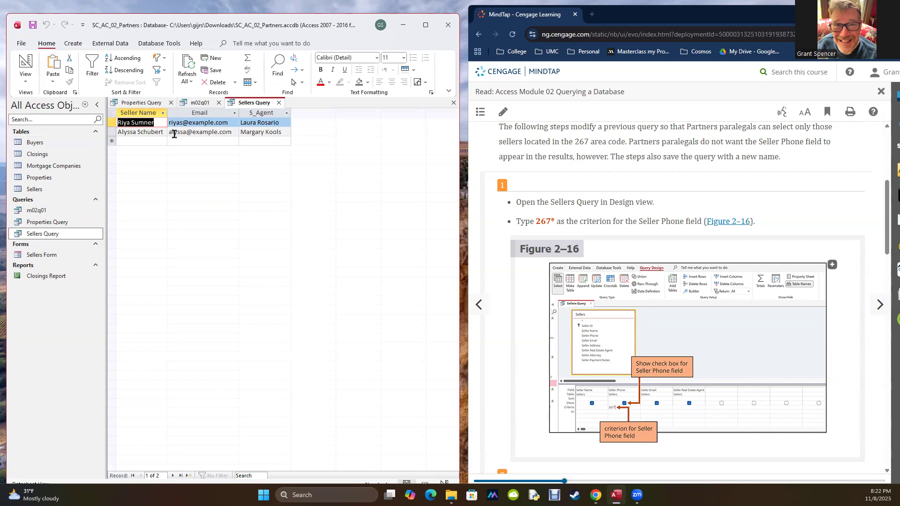
left_click(25, 79)
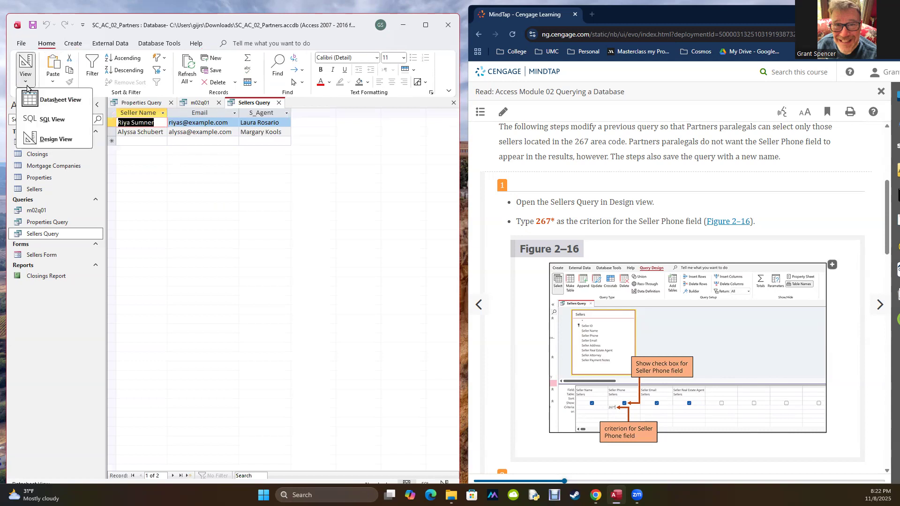
left_click(35, 117)
left_click_drag(213, 136, 100, 119)
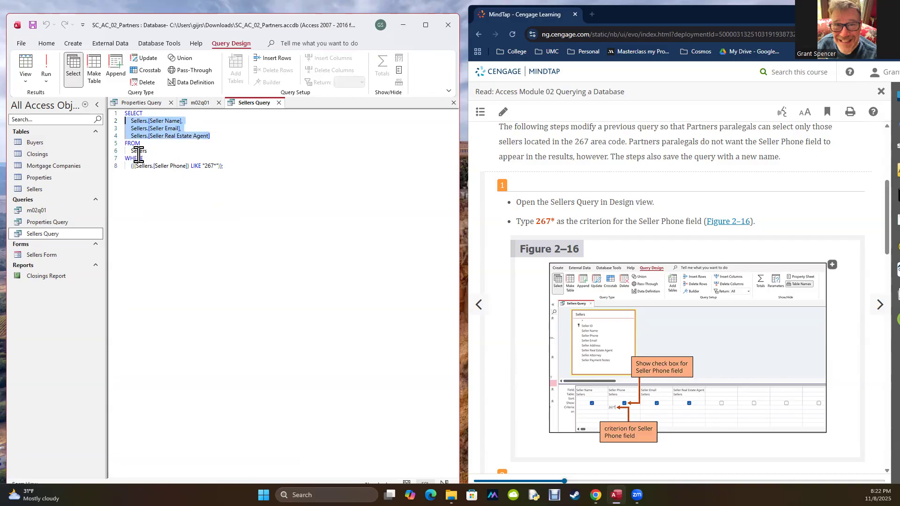
left_click(24, 79)
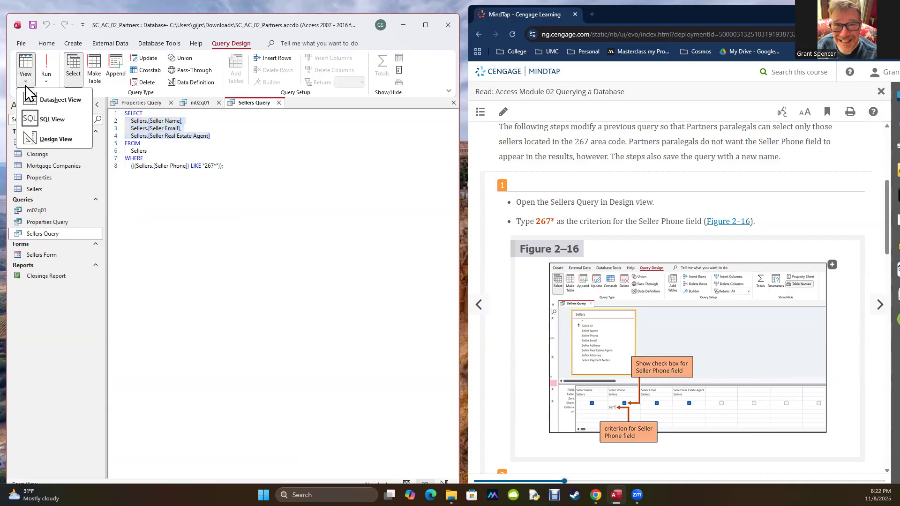
left_click(36, 139)
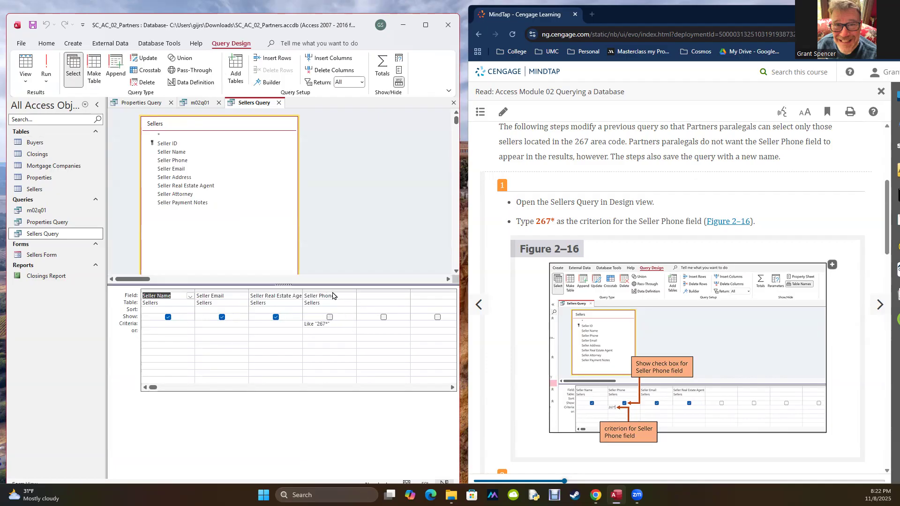
- Following the module's save instructions, save the filtered Sellers Query as a new query object named m02q03
scroll(697, 296, "down", 5)
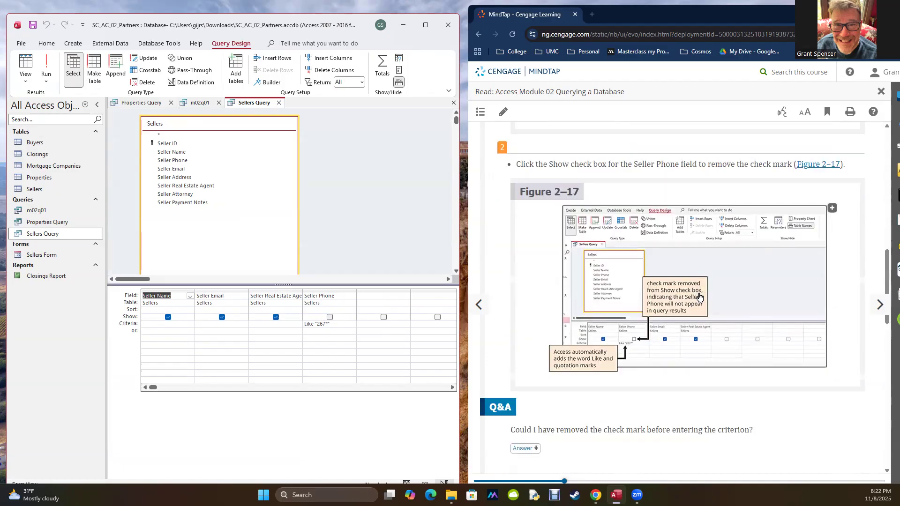
scroll(701, 297, "down", 6)
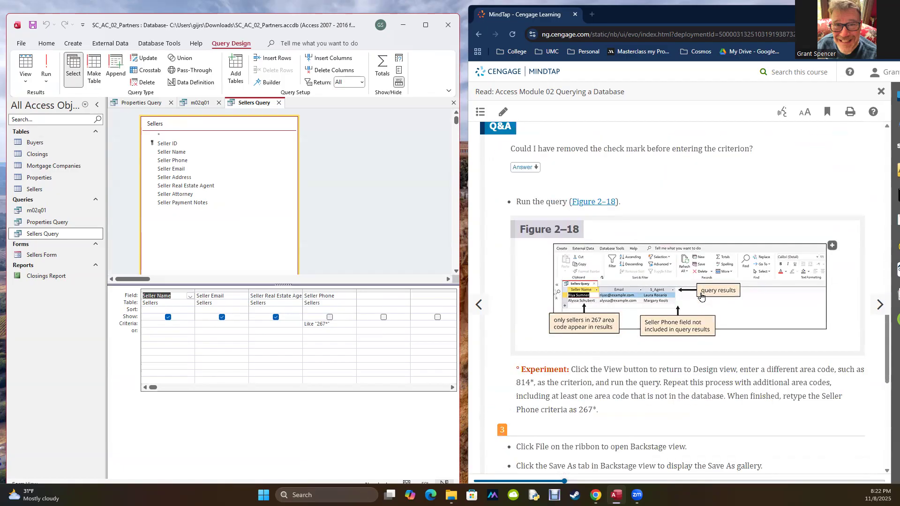
scroll(702, 296, "down", 5)
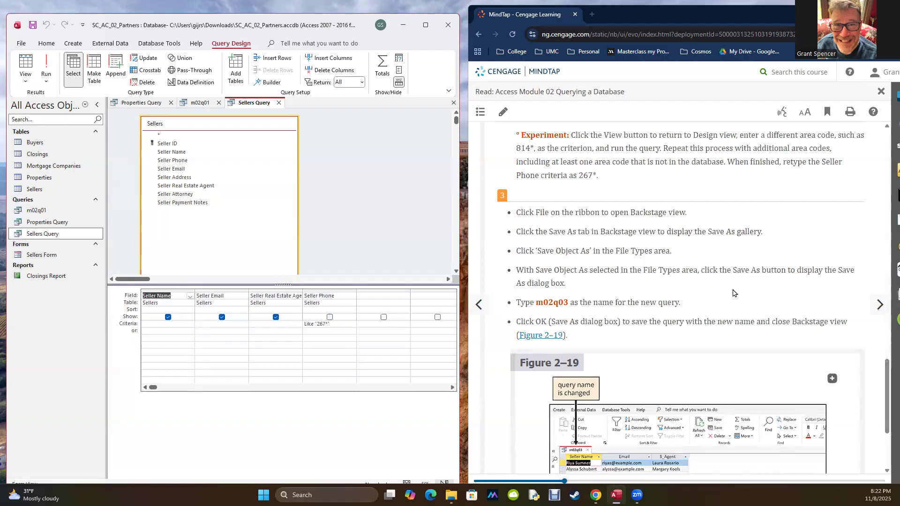
scroll(734, 293, "down", 2)
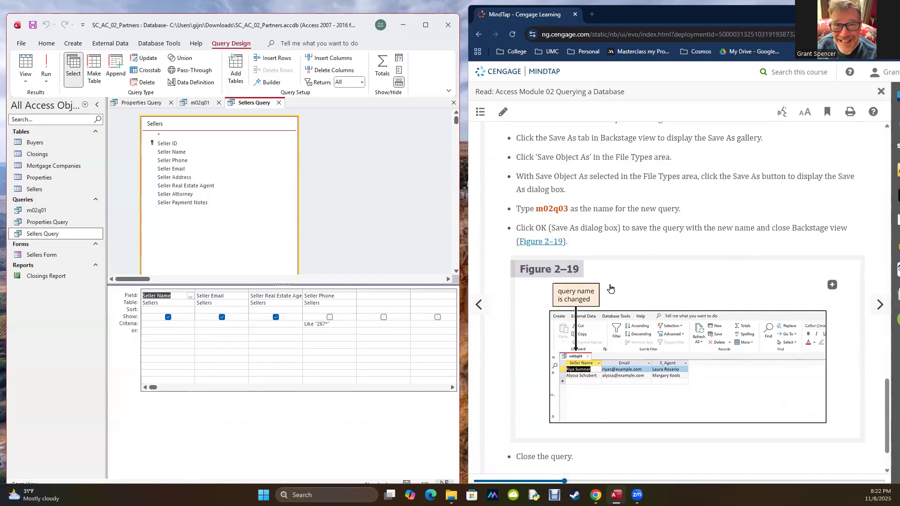
left_click(21, 43)
left_click(29, 174)
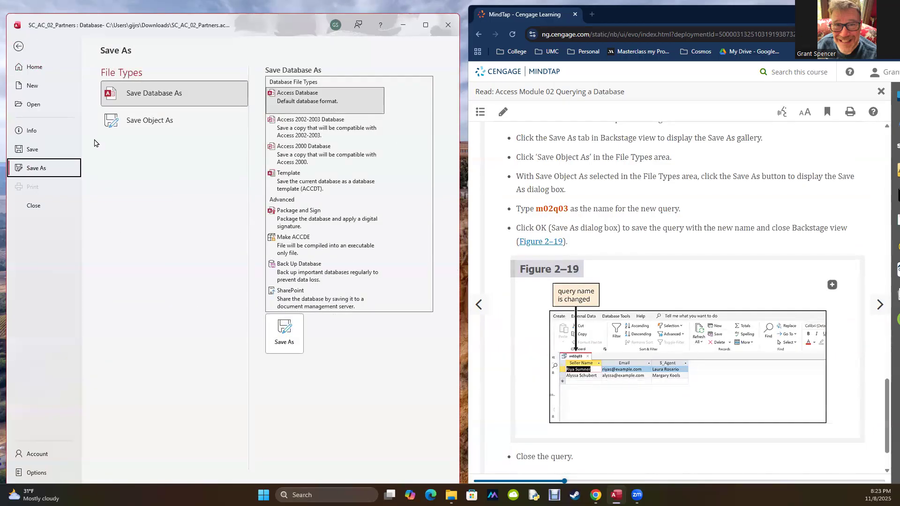
left_click(144, 123)
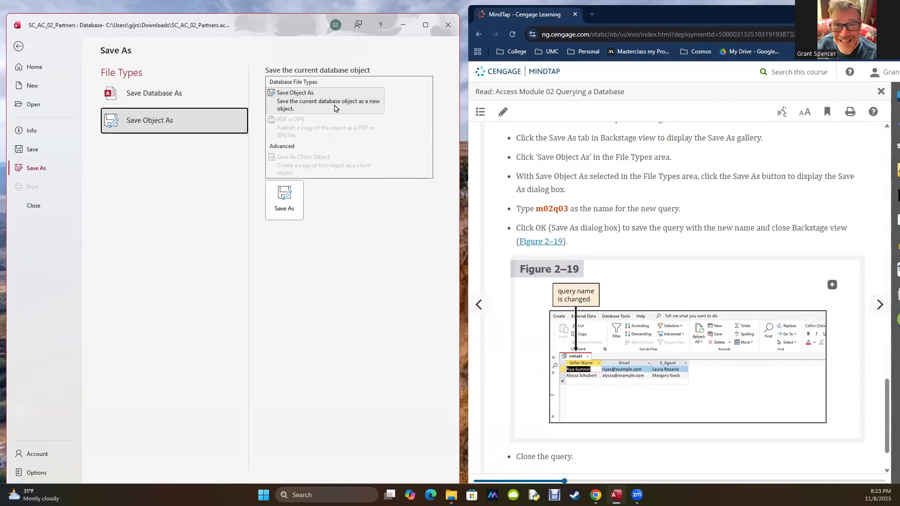
left_click(287, 202)
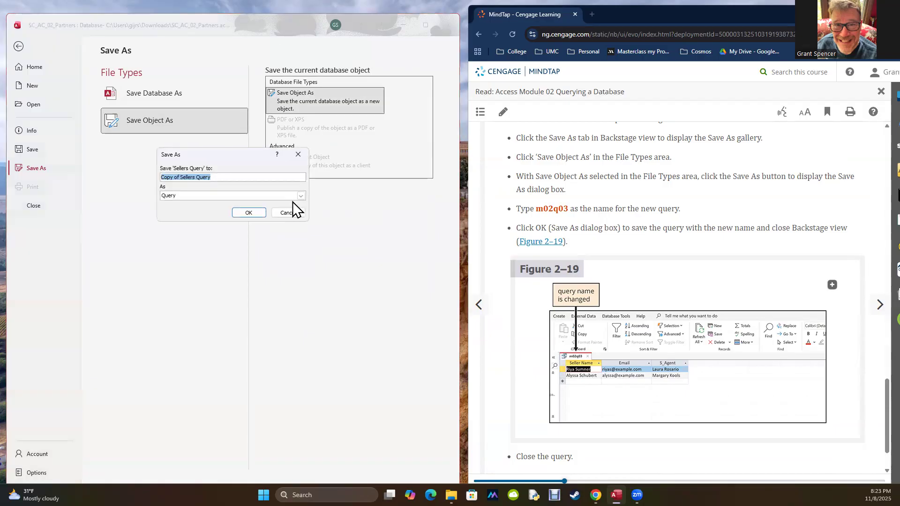
double_click(551, 211)
key("ctrl+c")
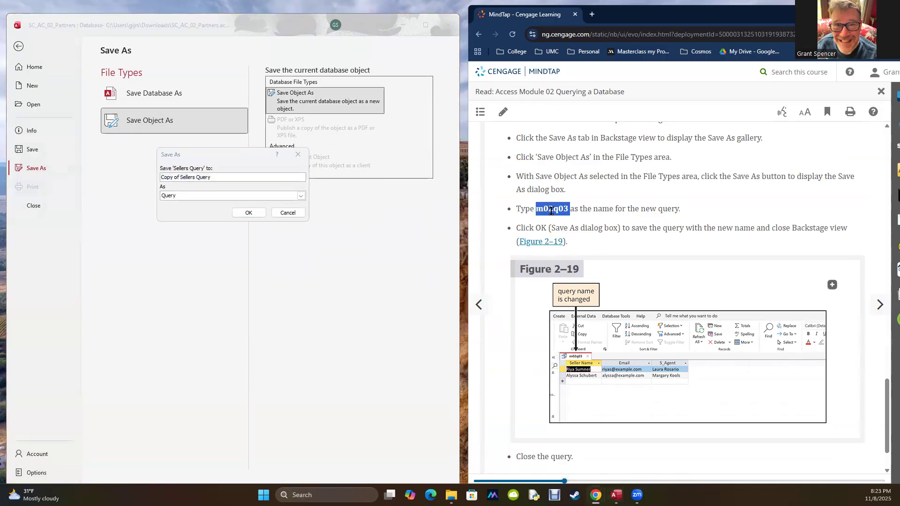
left_click_drag(229, 176, 134, 184)
key("ctrl+v")
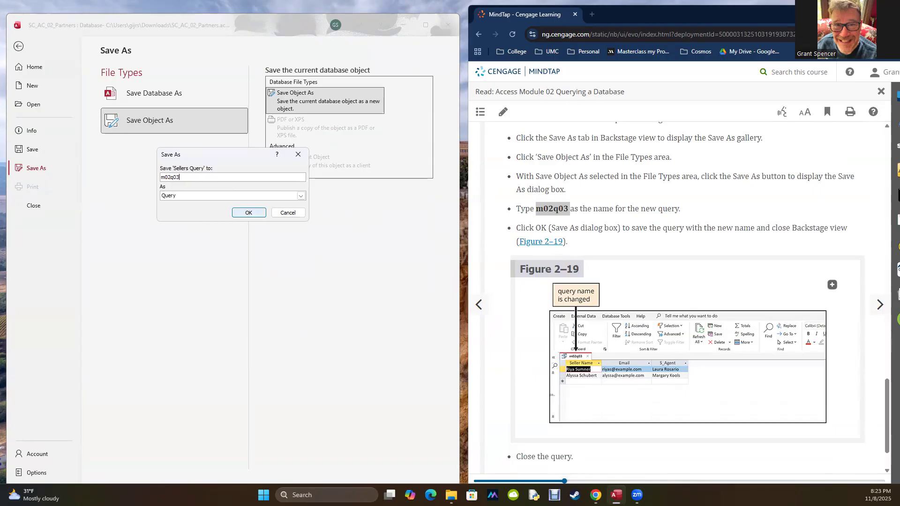
left_click(248, 213)
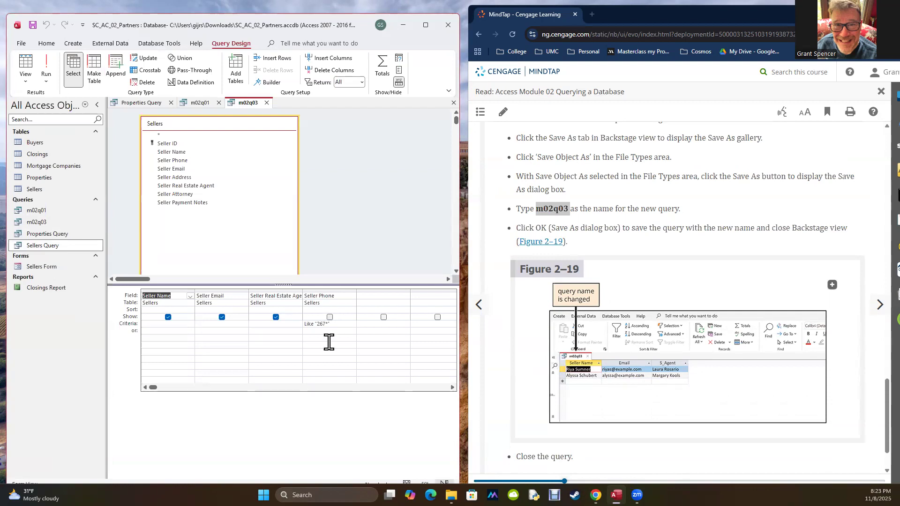
- Display the m02q03 query's results and return it to Design view
left_click(330, 318)
left_click(33, 221)
double_click(32, 221)
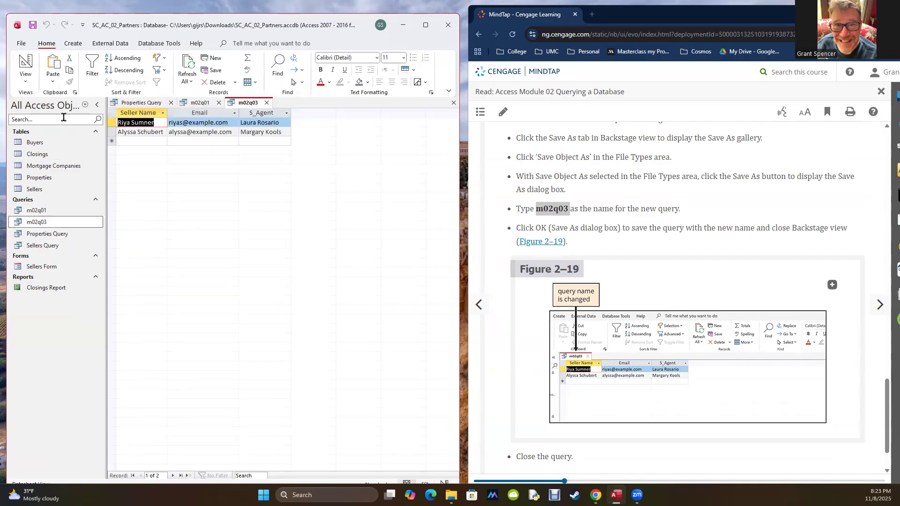
left_click(26, 80)
left_click(30, 136)
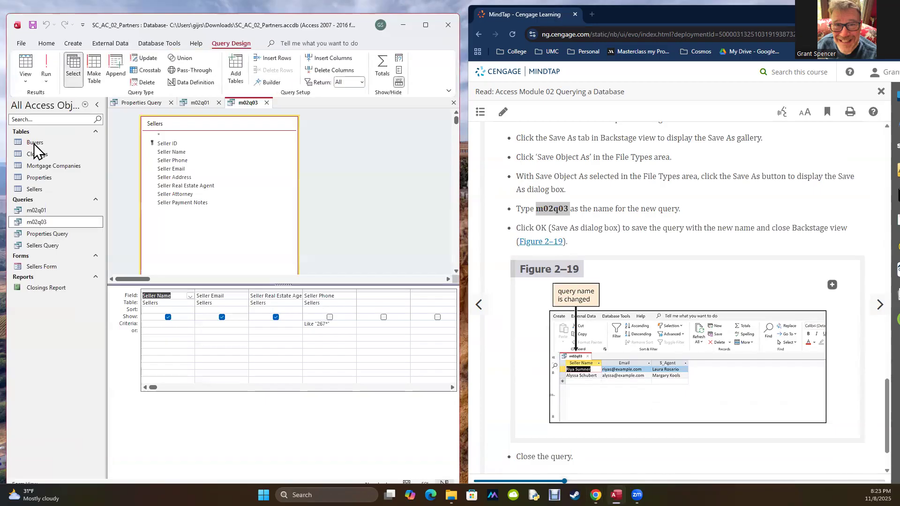
- Open Sellers Query and Properties Query from the object list to check the records each returns
double_click(32, 245)
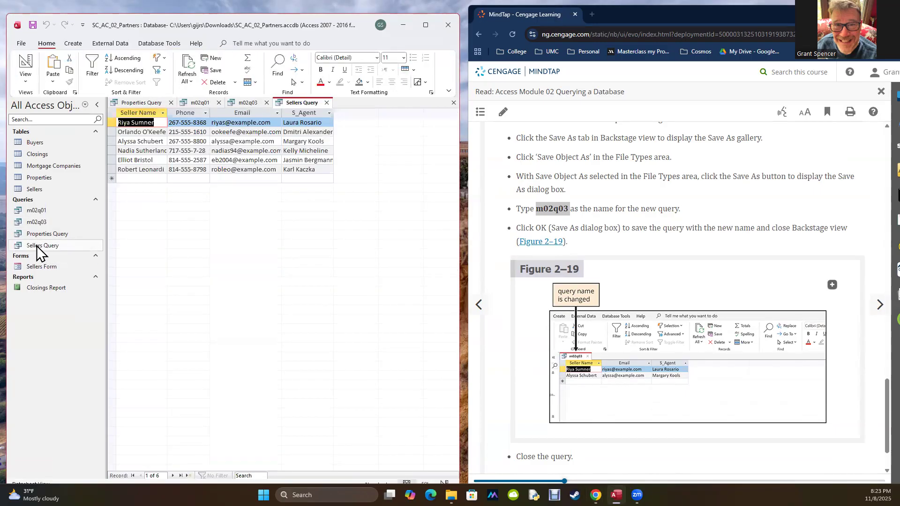
double_click(28, 239)
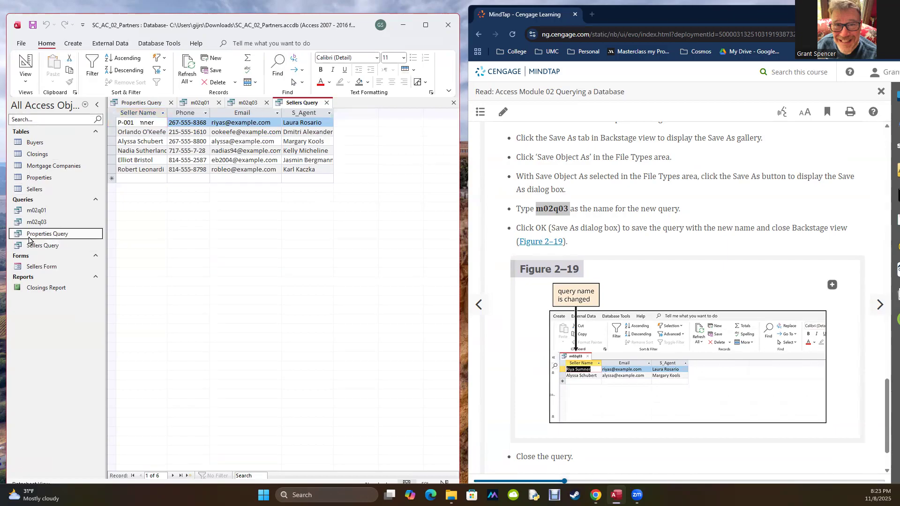
double_click(28, 246)
double_click(27, 236)
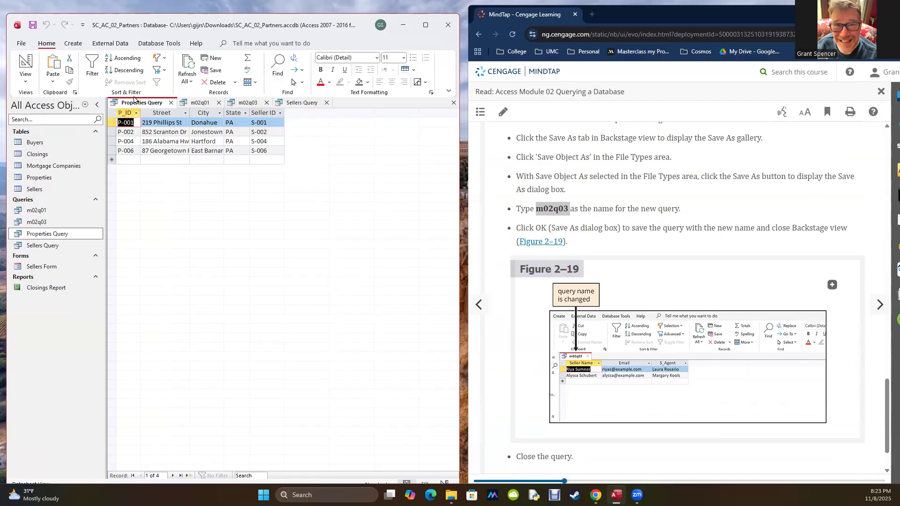
- Display Properties Query in Design view and save it as a new query object named m02q02
left_click(32, 81)
left_click(40, 140)
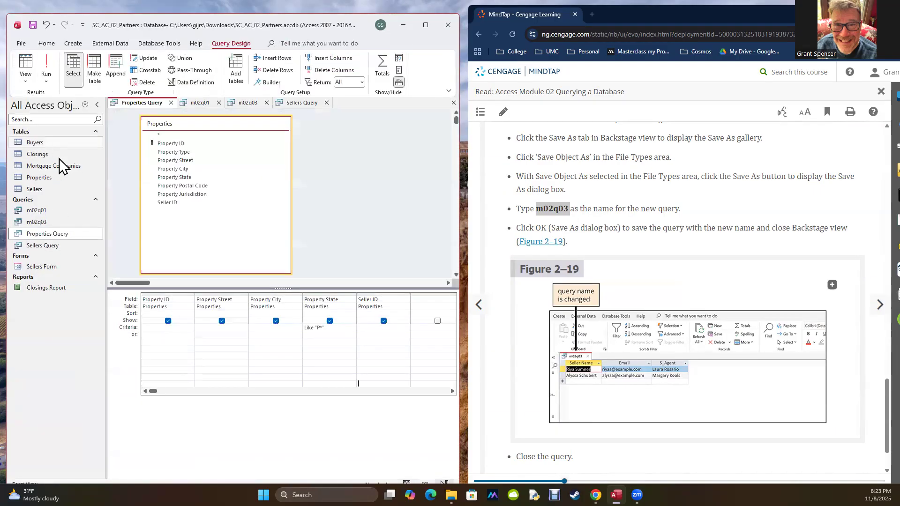
left_click(21, 43)
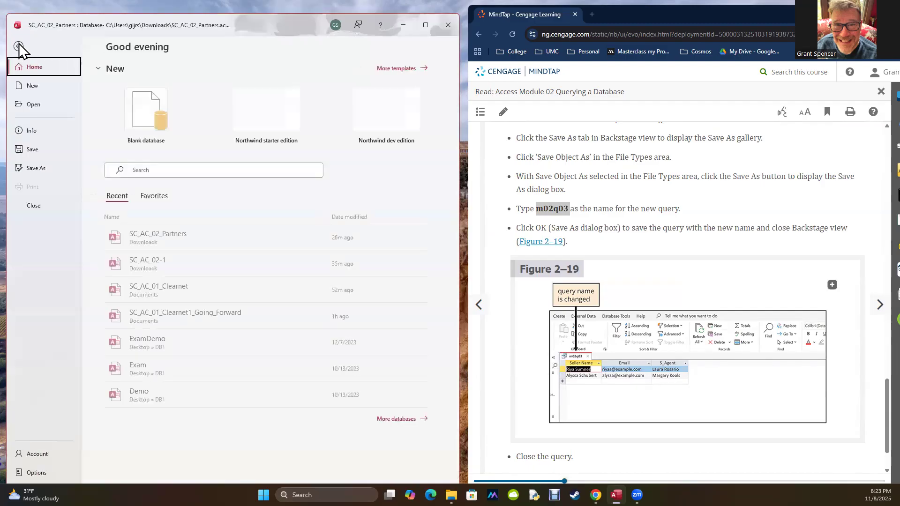
left_click(31, 170)
left_click(149, 122)
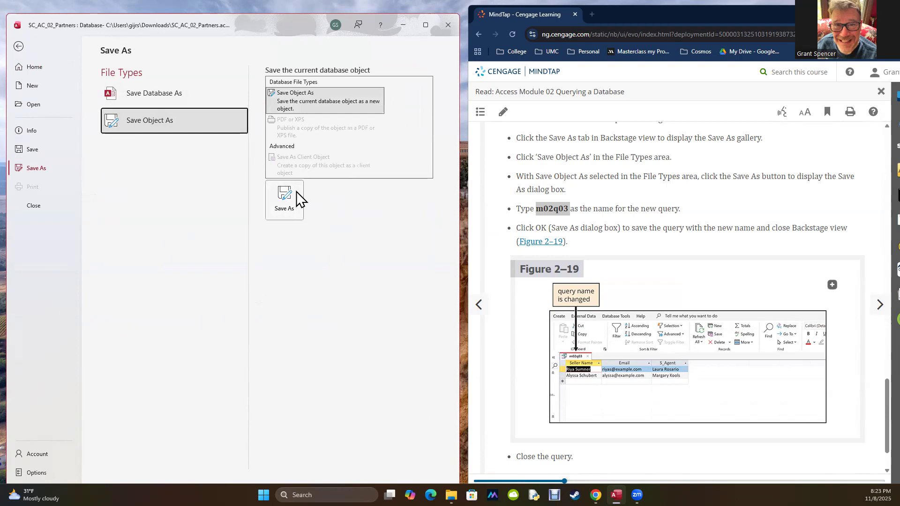
left_click(294, 195)
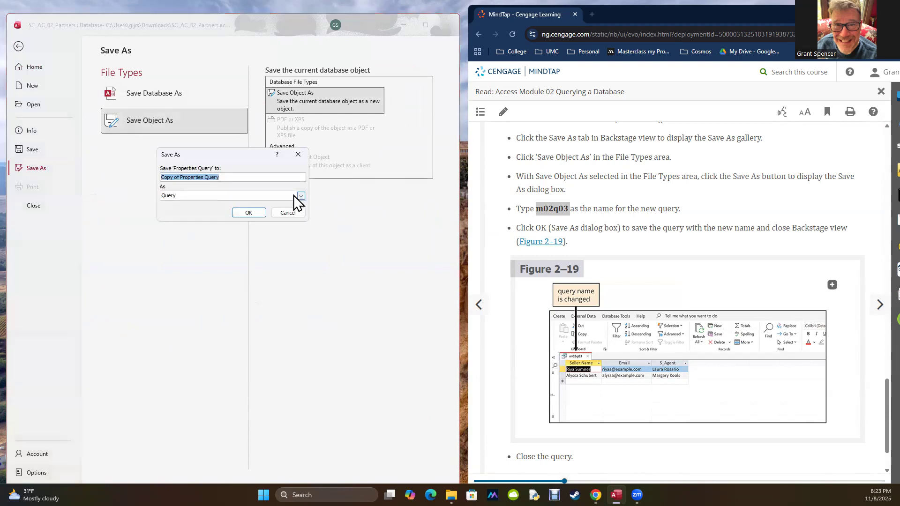
type("m02q03")
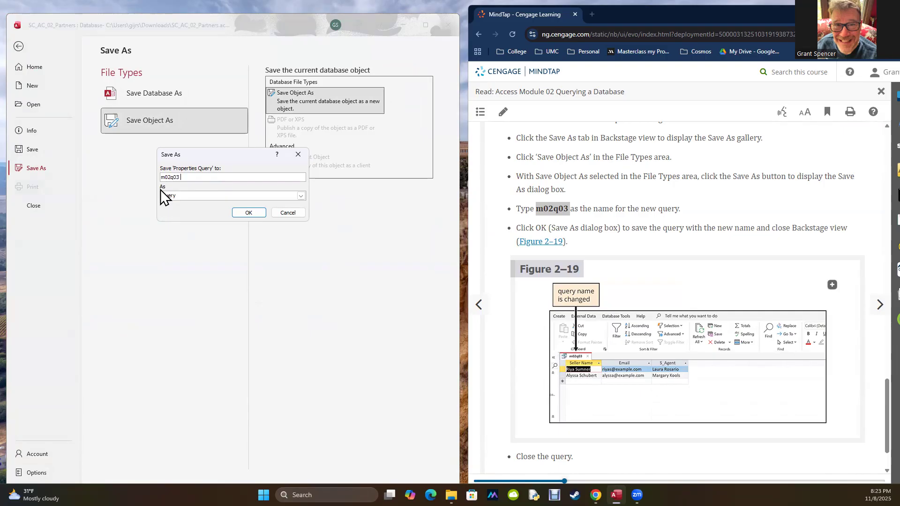
type("3")
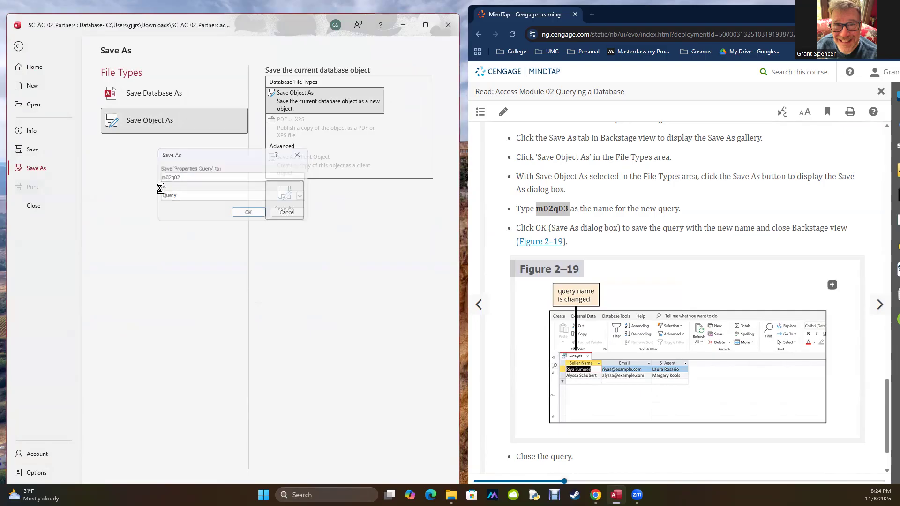
key("Return")
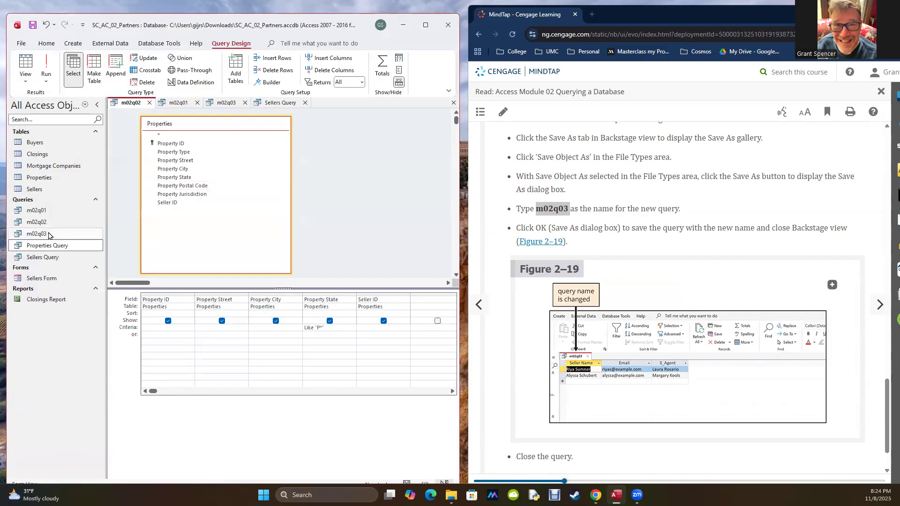
- Clear the Property State criterion in m02q02, run it and compare its records with Properties Query
left_click_drag(352, 327, 277, 326)
key("Delete")
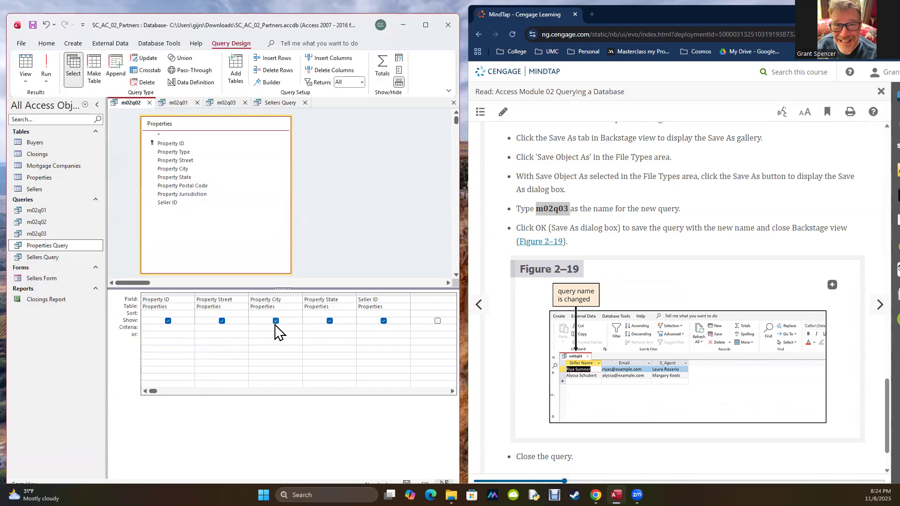
left_click(49, 65)
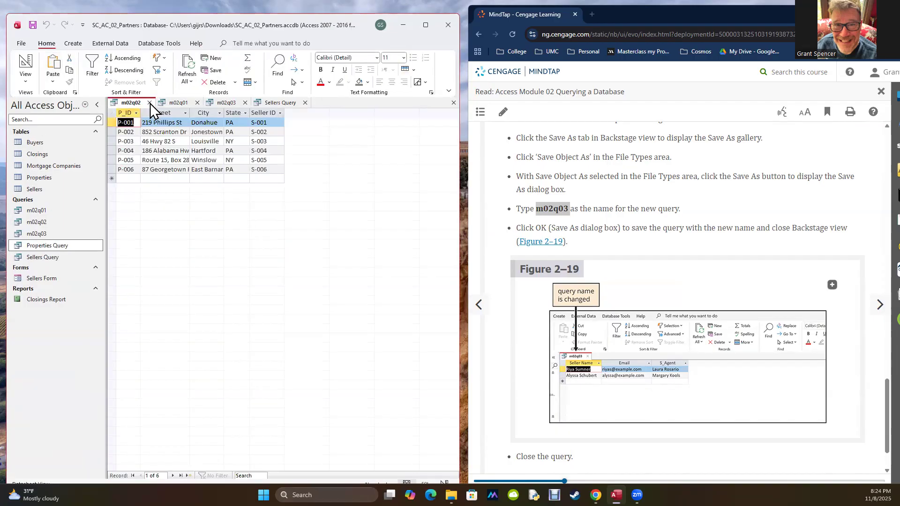
double_click(48, 245)
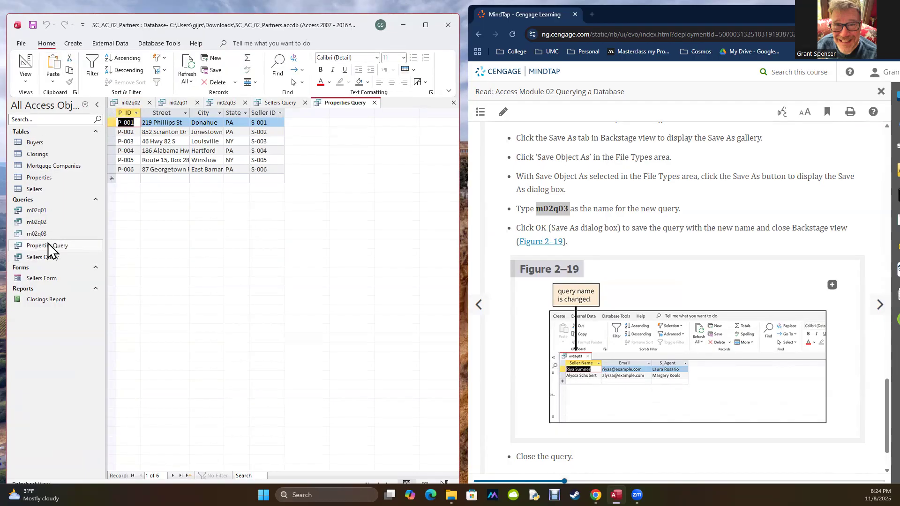
double_click(35, 226)
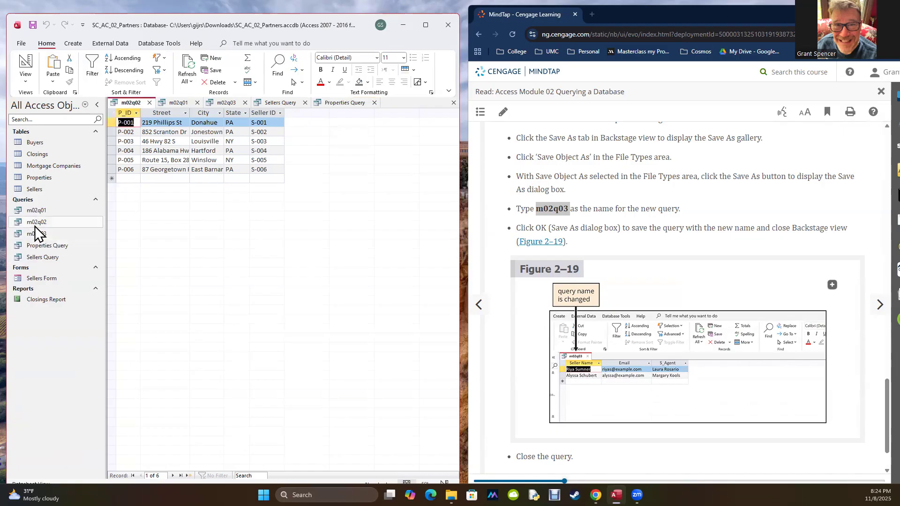
- Display the m02q02 query in Design view
left_click(24, 222)
left_click(23, 79)
left_click(36, 140)
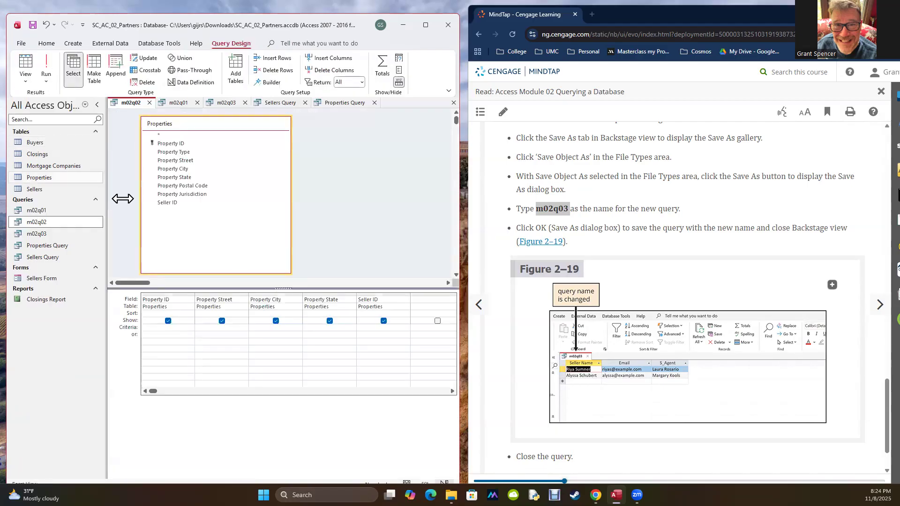
- In MindTap, return to section AC 2-2i To Use a Wildcard and review its criterion and Save Object As instructions
scroll(620, 346, "up", 10)
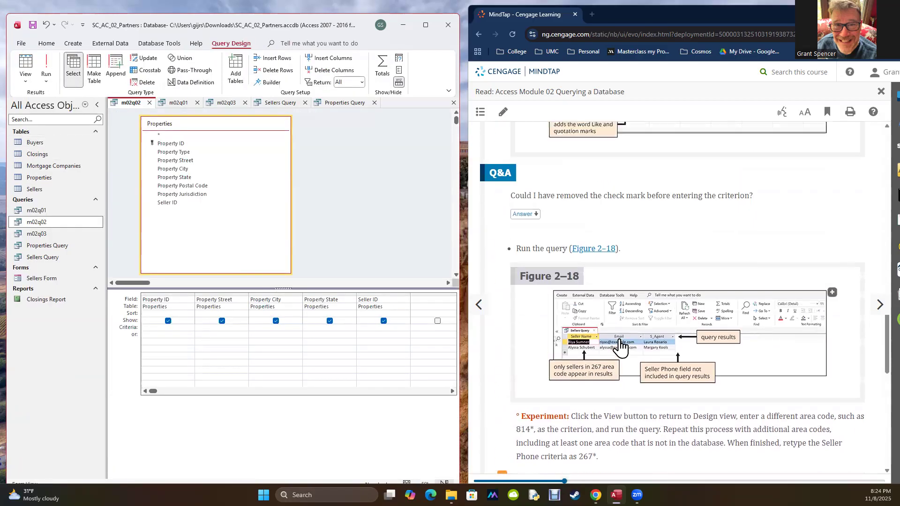
scroll(620, 346, "up", 5)
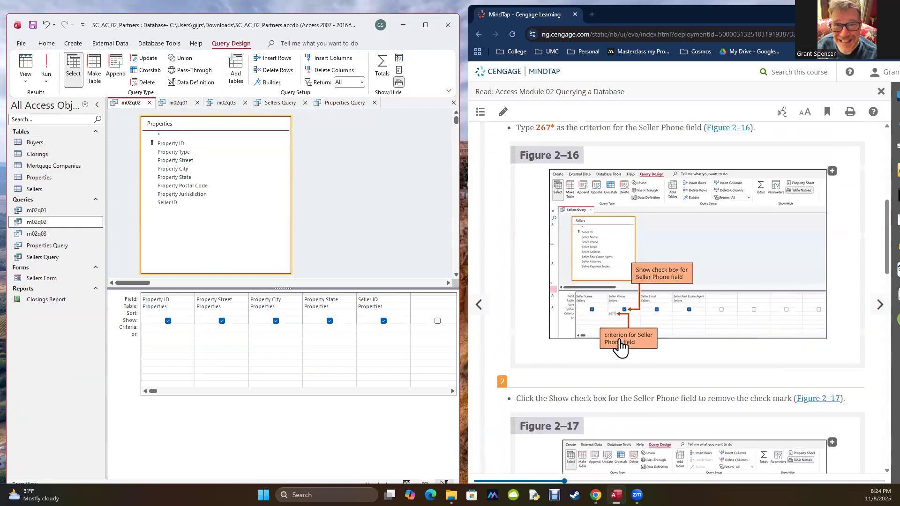
scroll(620, 346, "up", 7)
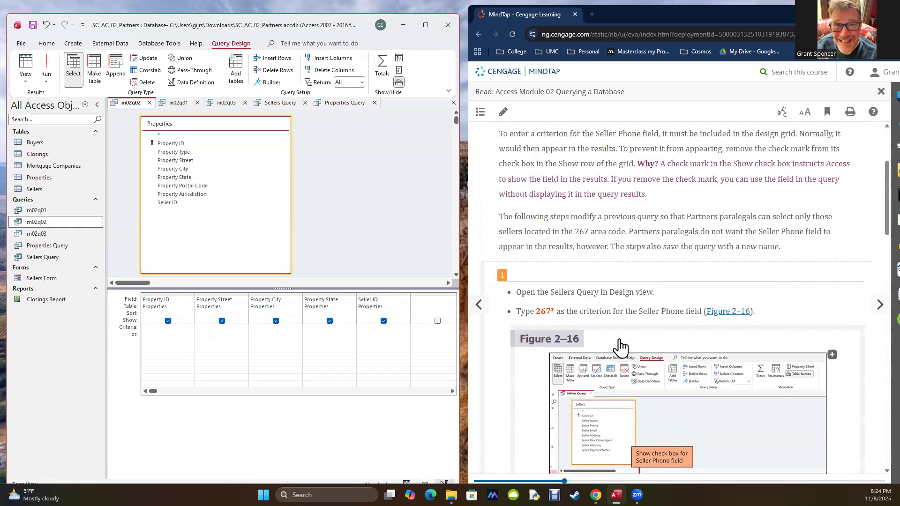
left_click(478, 315)
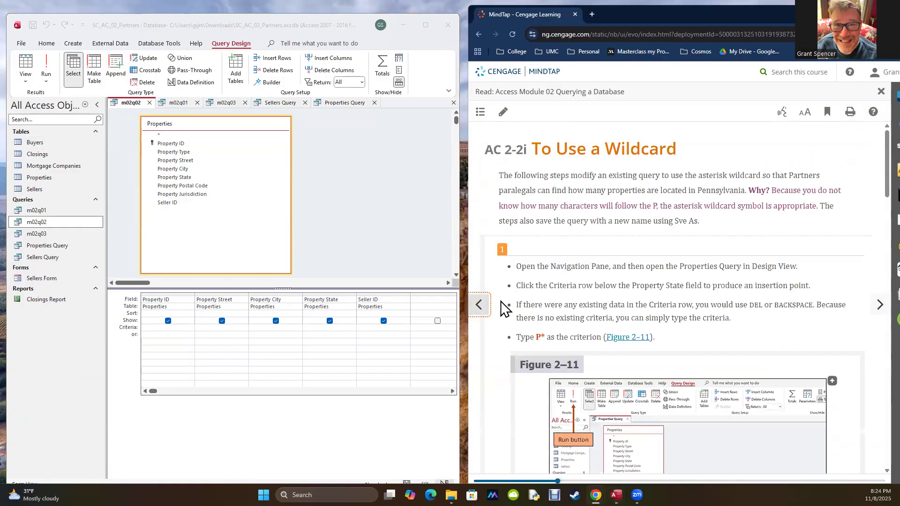
scroll(500, 302, "down", 6)
scroll(500, 302, "down", 5)
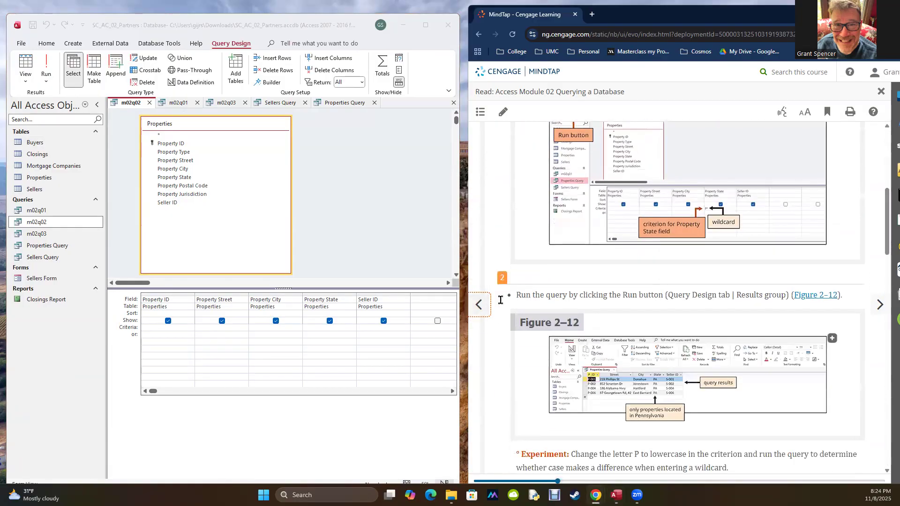
scroll(501, 305, "down", 3)
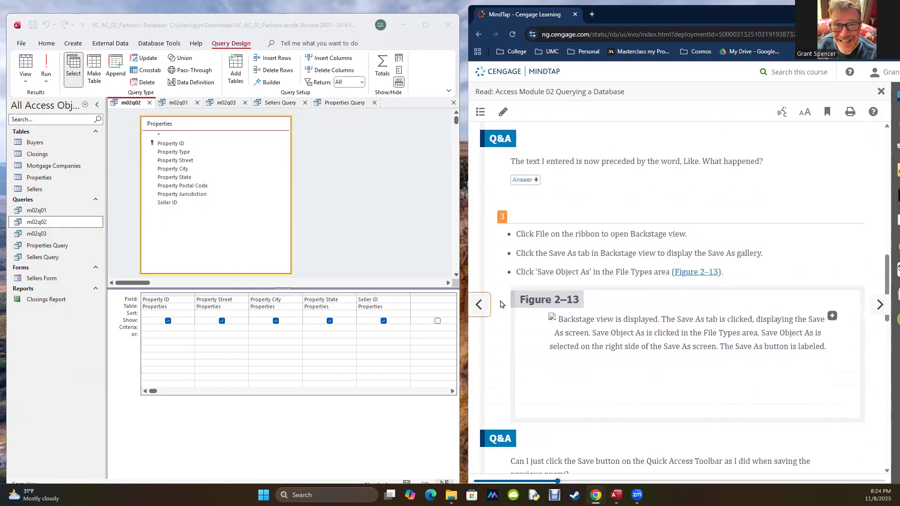
scroll(500, 305, "down", 5)
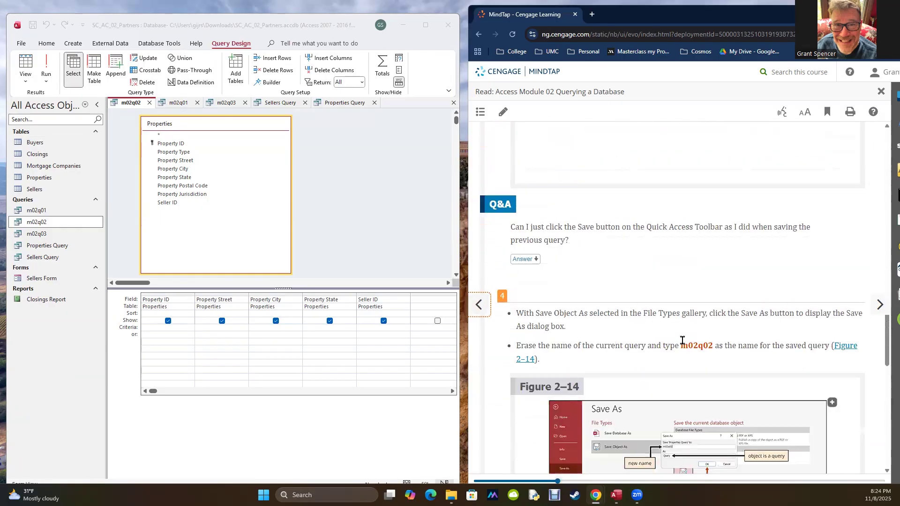
scroll(682, 340, "down", 2)
scroll(675, 345, "up", 5)
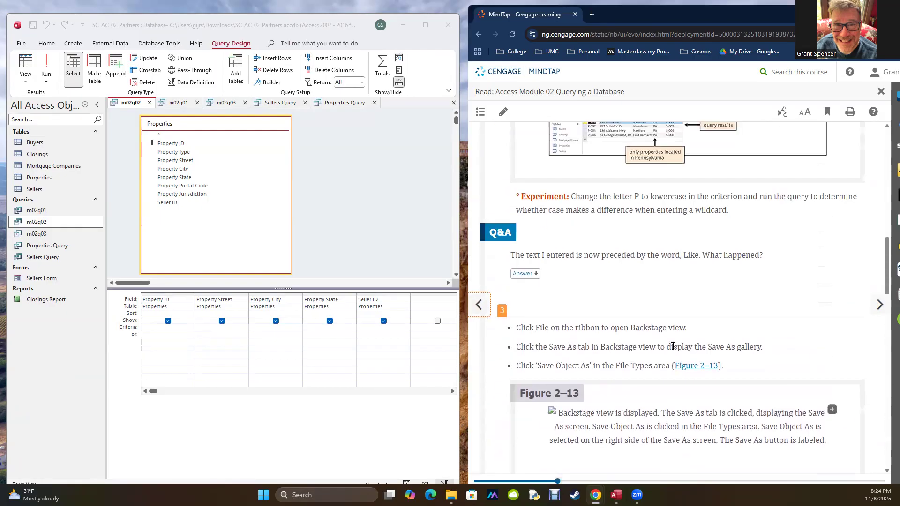
scroll(673, 346, "up", 10)
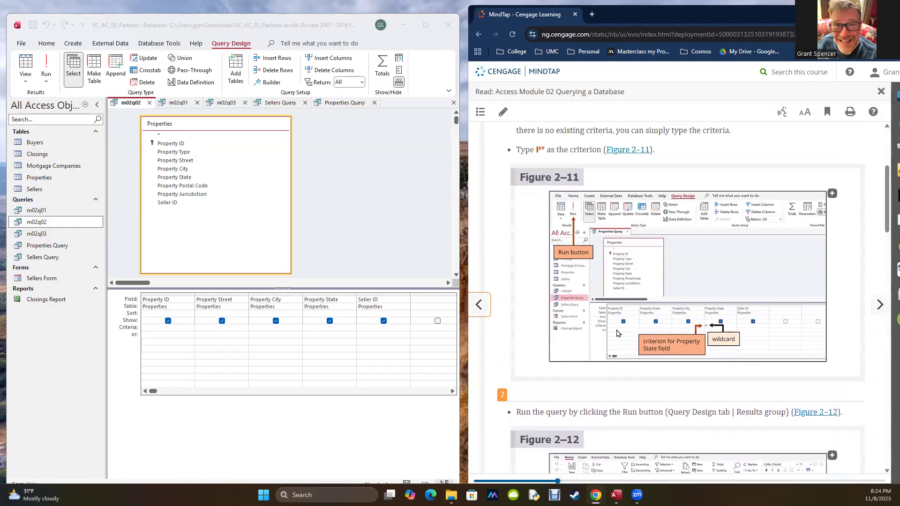
scroll(616, 333, "up", 4)
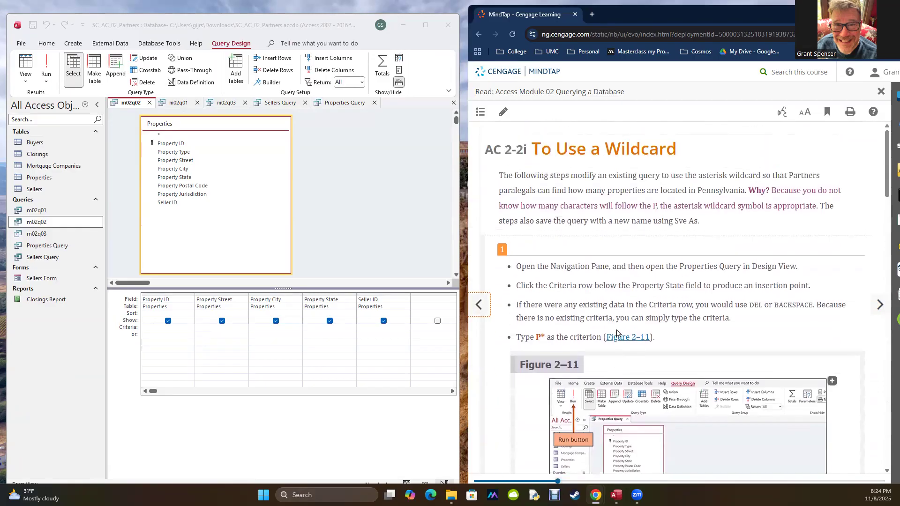
scroll(616, 333, "down", 4)
- Go back to the textbook section on entering a text criterion and select the M-002 criterion in its instructions
left_click(479, 315)
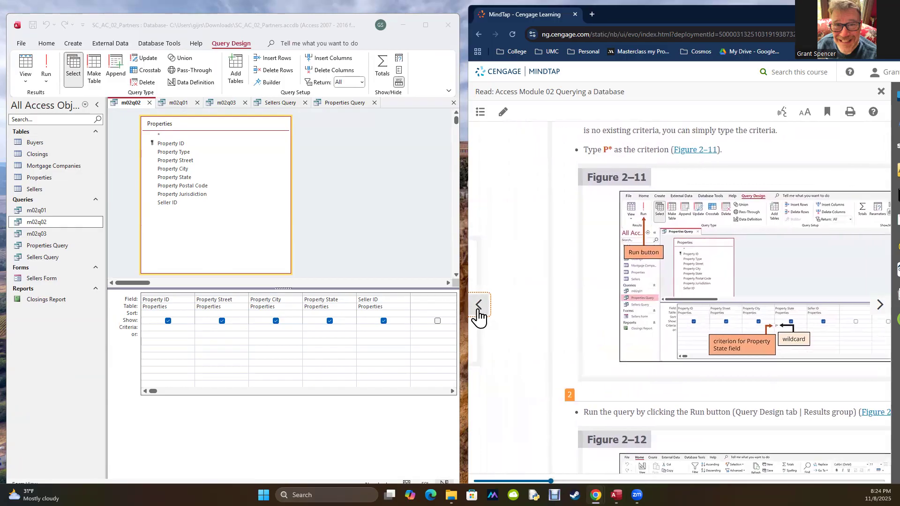
left_click(479, 315)
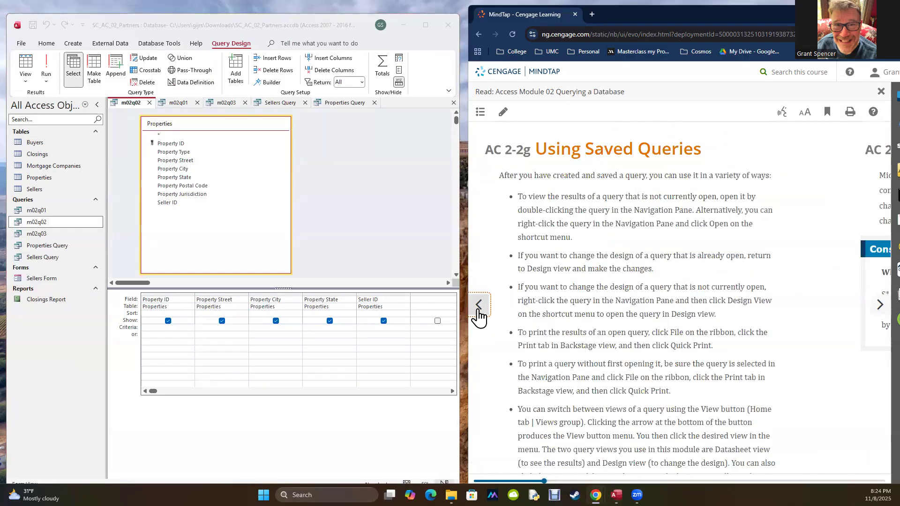
left_click(479, 306)
scroll(509, 311, "down", 5)
scroll(542, 218, "up", 3)
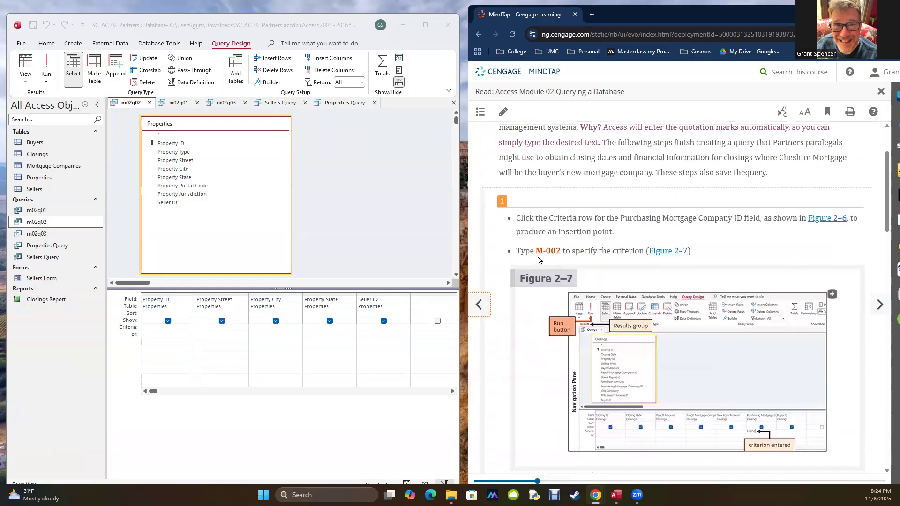
left_click_drag(537, 253, 559, 253)
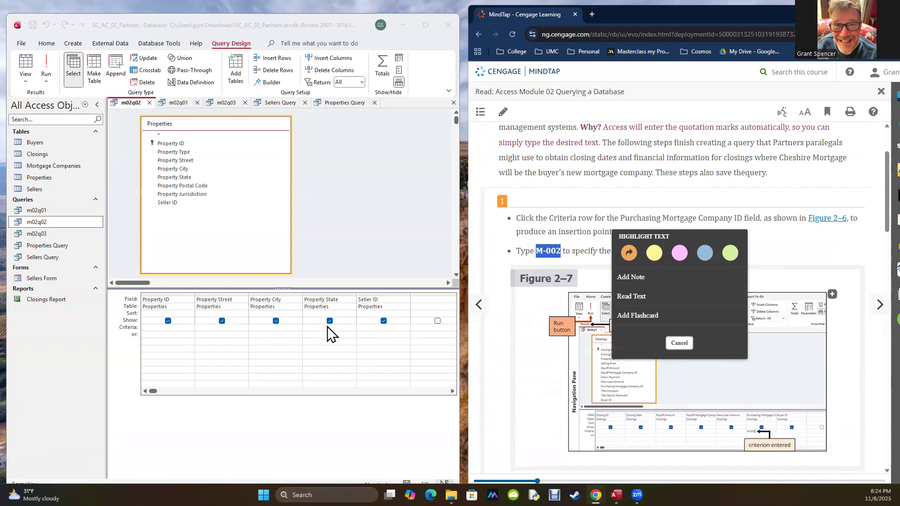
- In Access, display the records of Properties Query, m02q02 and m02q01 to compare them
left_click(37, 247)
double_click(36, 248)
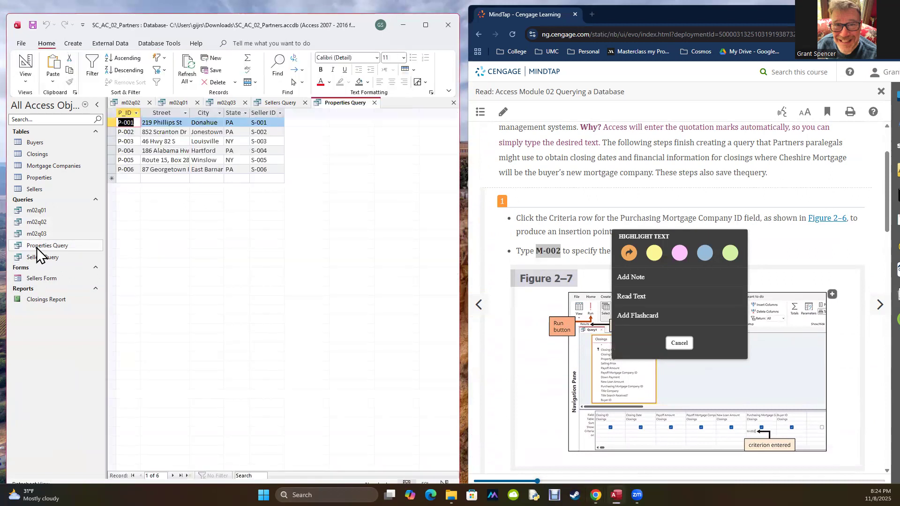
left_click(26, 75)
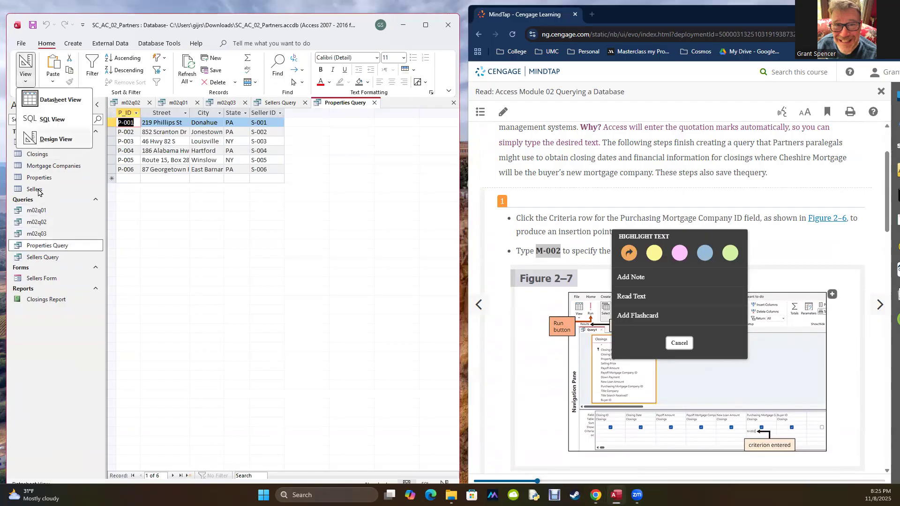
double_click(37, 224)
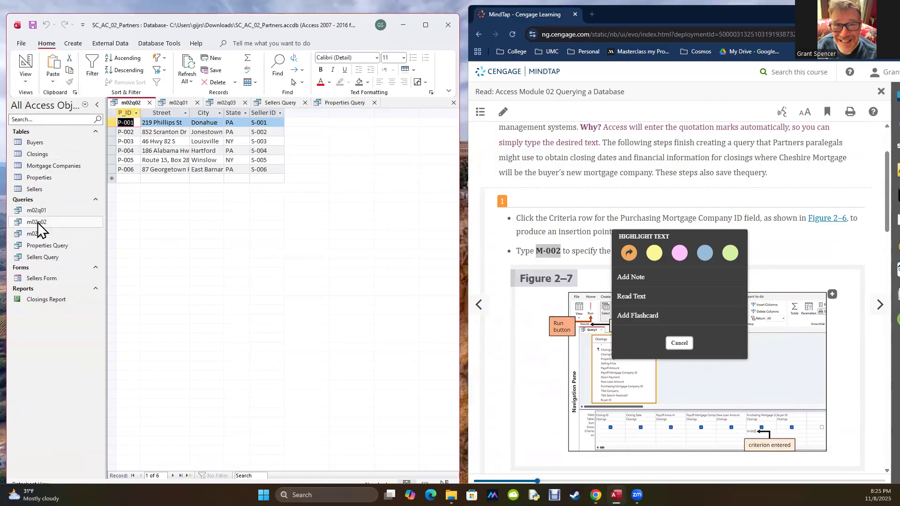
double_click(38, 210)
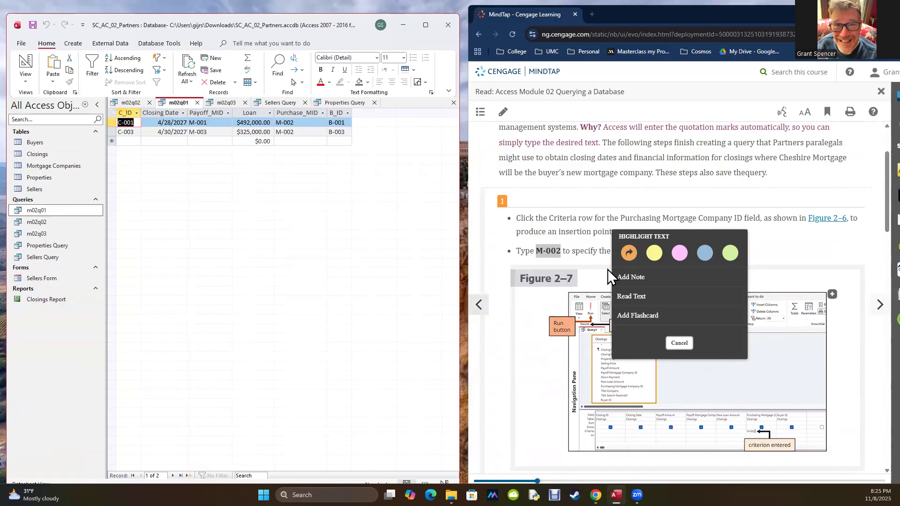
- In MindTap, dismiss the highlight options, look ahead to the parameter query sections, and return to section AC 2-2j
left_click(774, 249)
left_click(879, 305)
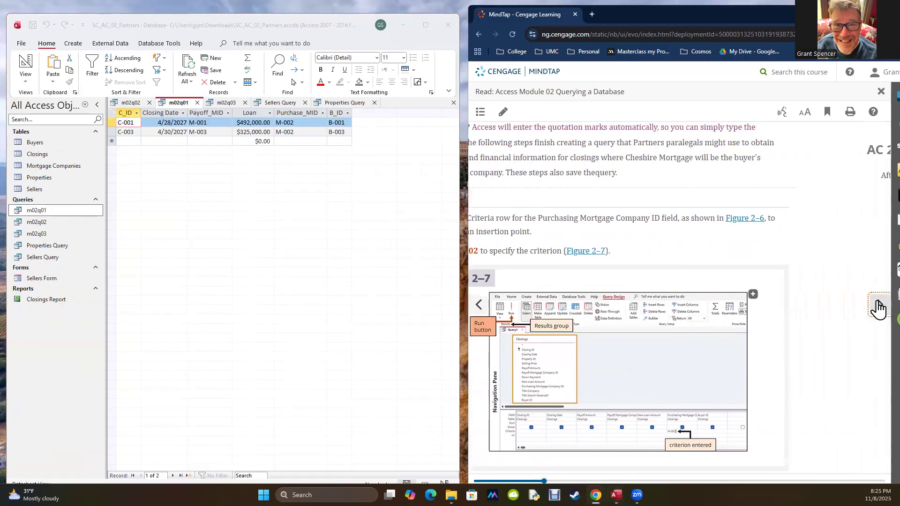
left_click(878, 306)
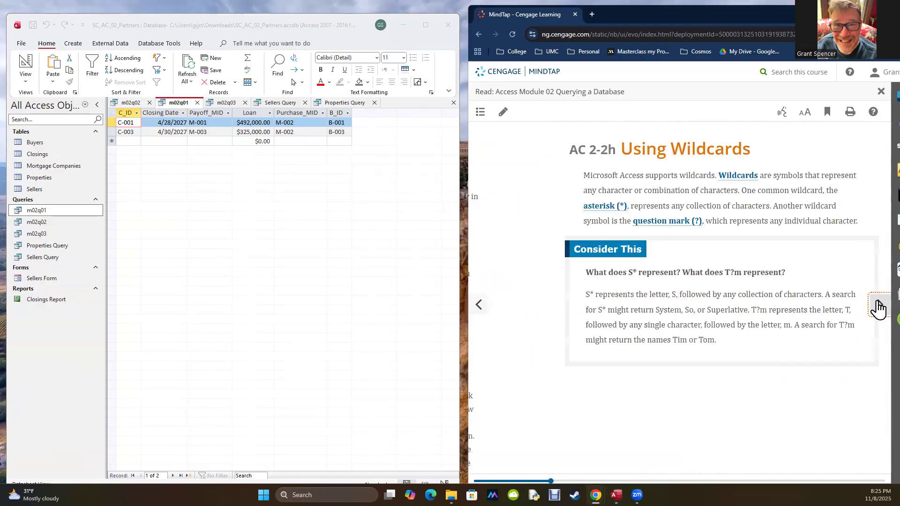
left_click(877, 307)
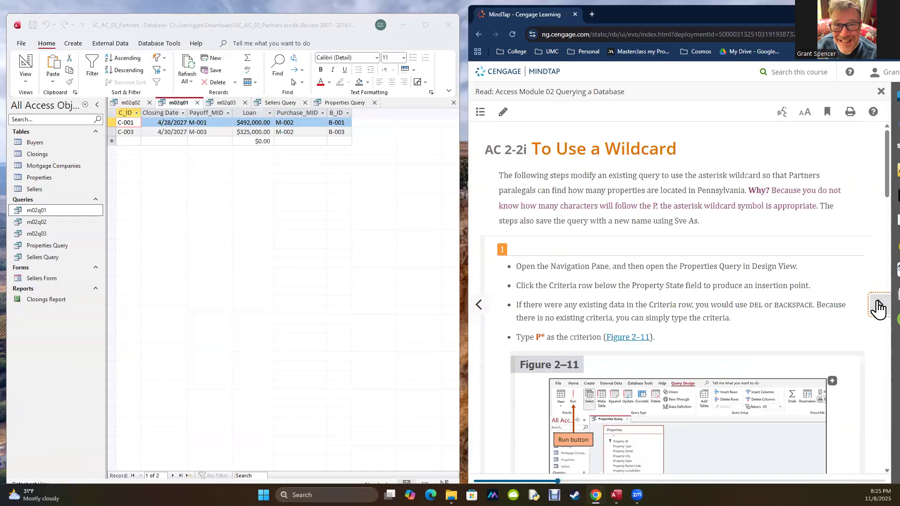
left_click(878, 307)
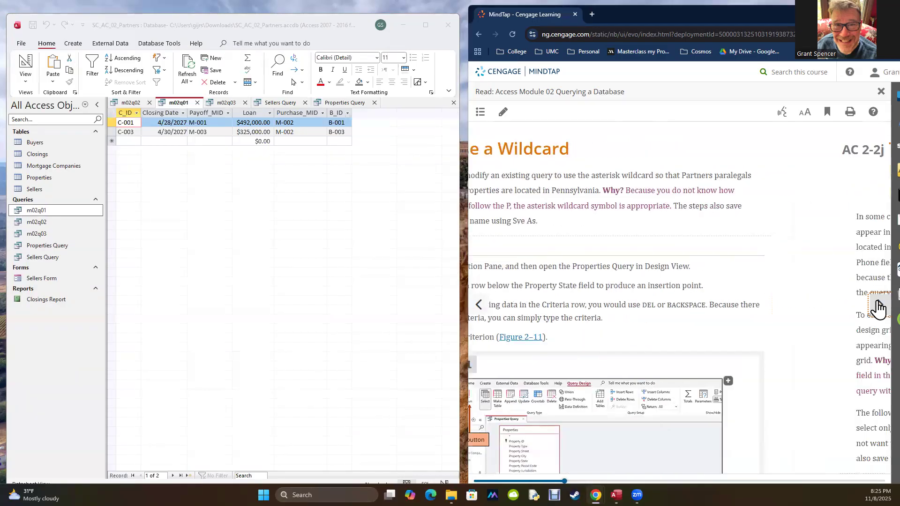
left_click(878, 307)
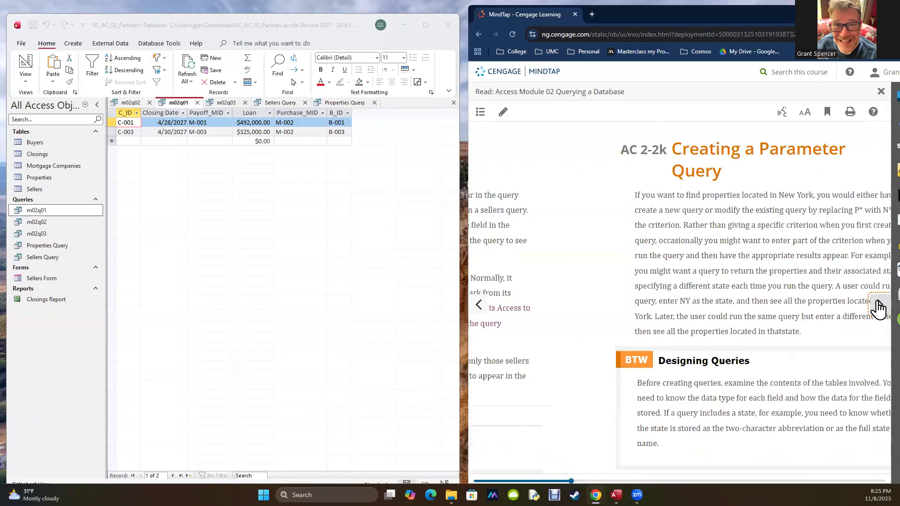
left_click(878, 307)
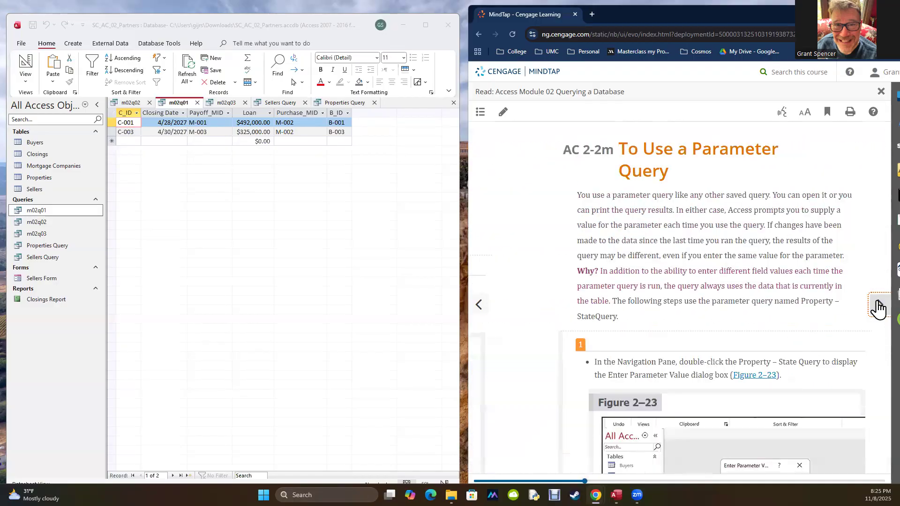
left_click(479, 306)
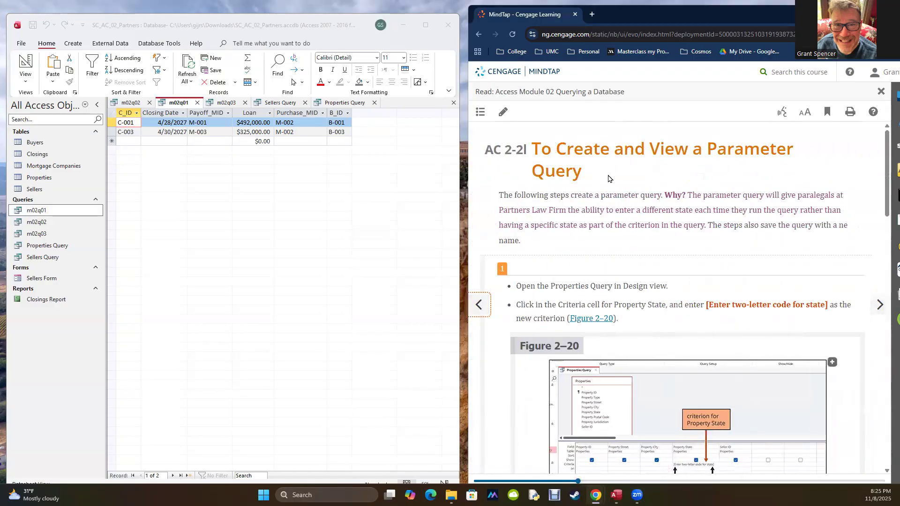
left_click(479, 305)
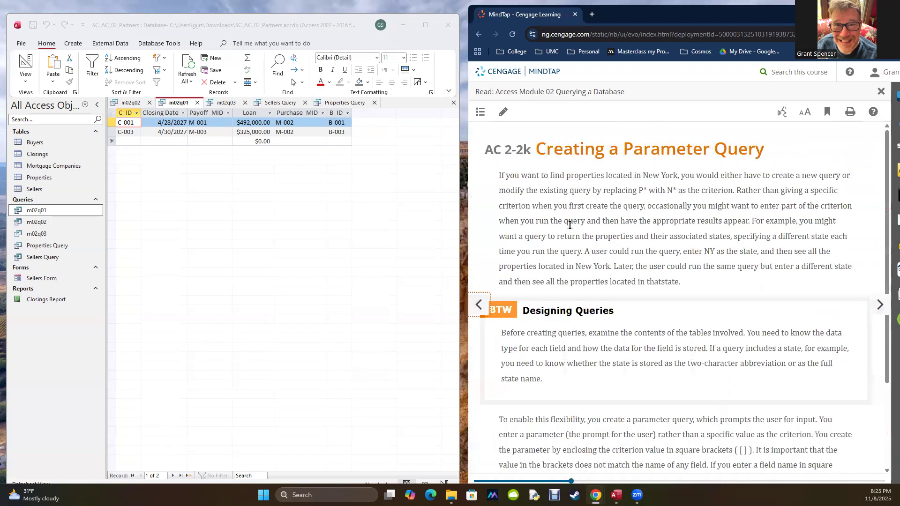
left_click(480, 305)
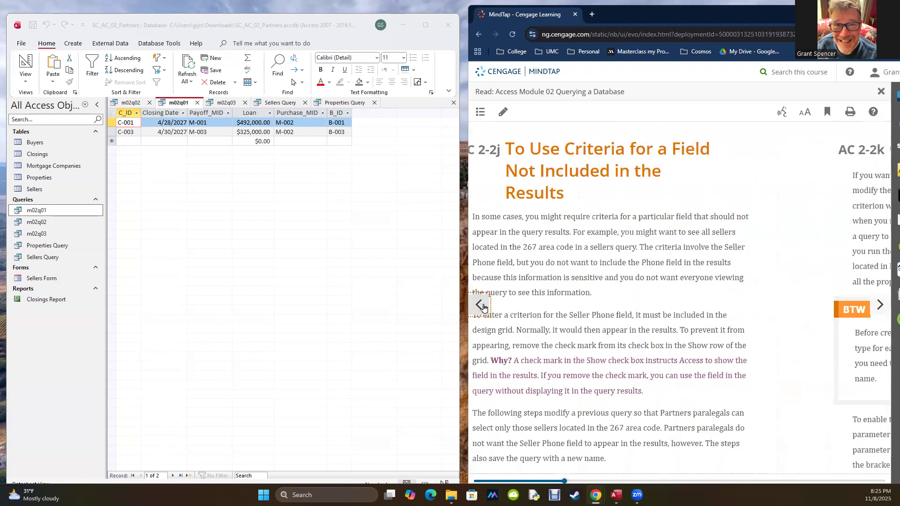
- Display Properties Query's records in Access, view the Save Object As options, and return to the query without saving
double_click(29, 246)
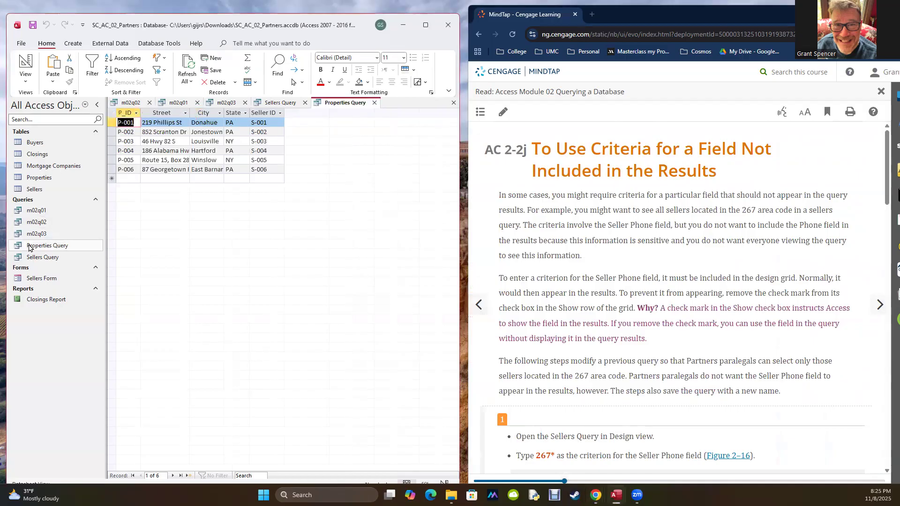
right_click(29, 248)
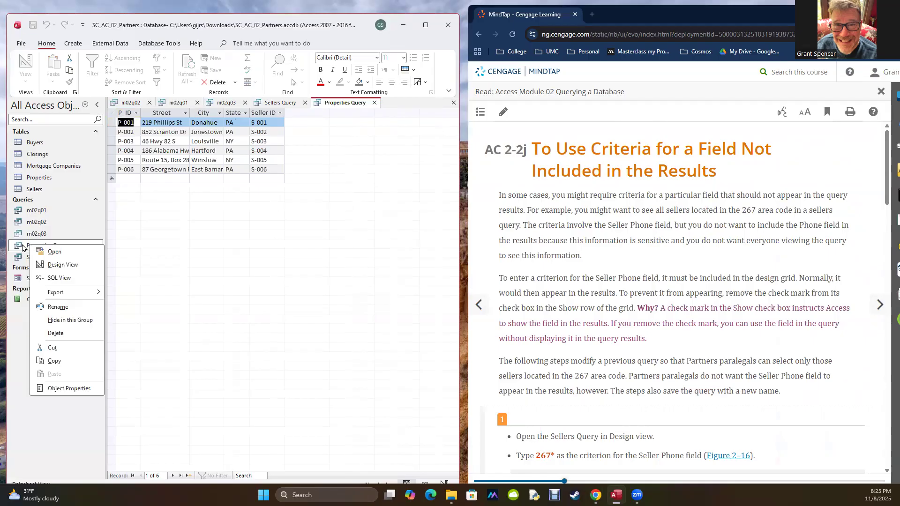
key("Escape")
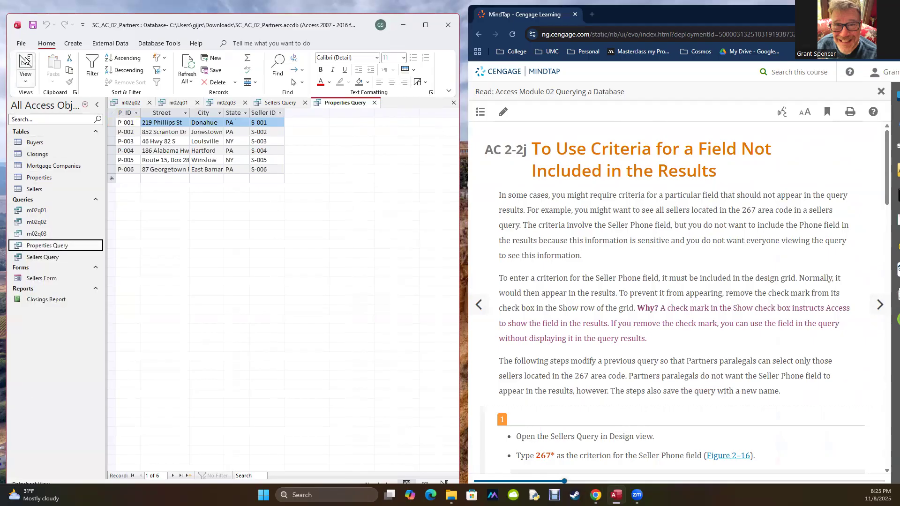
left_click(21, 44)
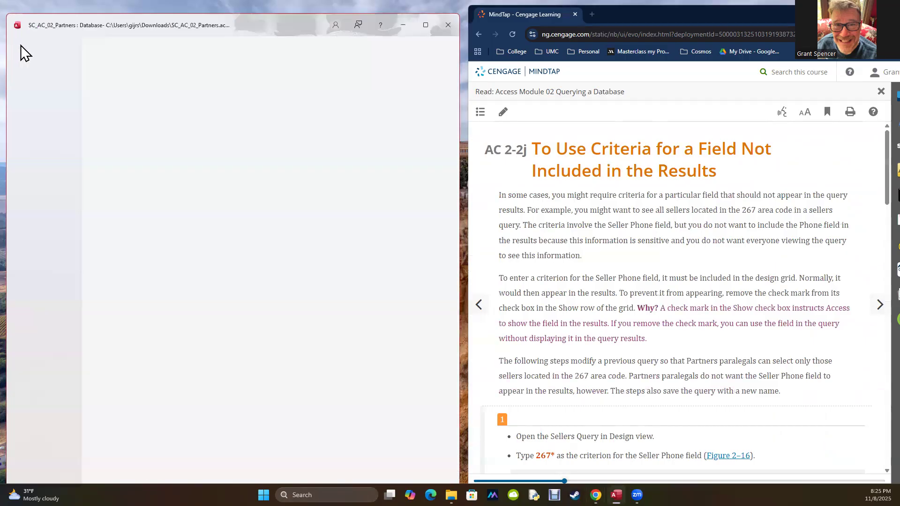
left_click(33, 168)
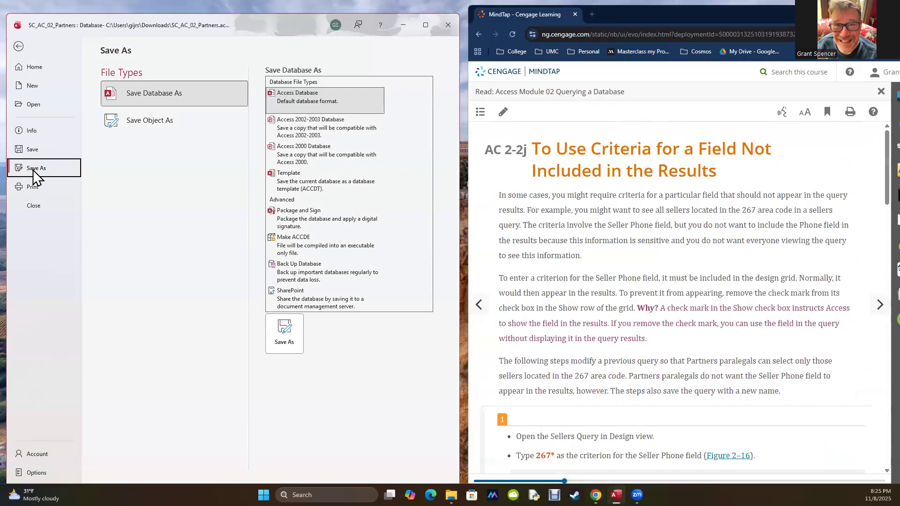
left_click(168, 127)
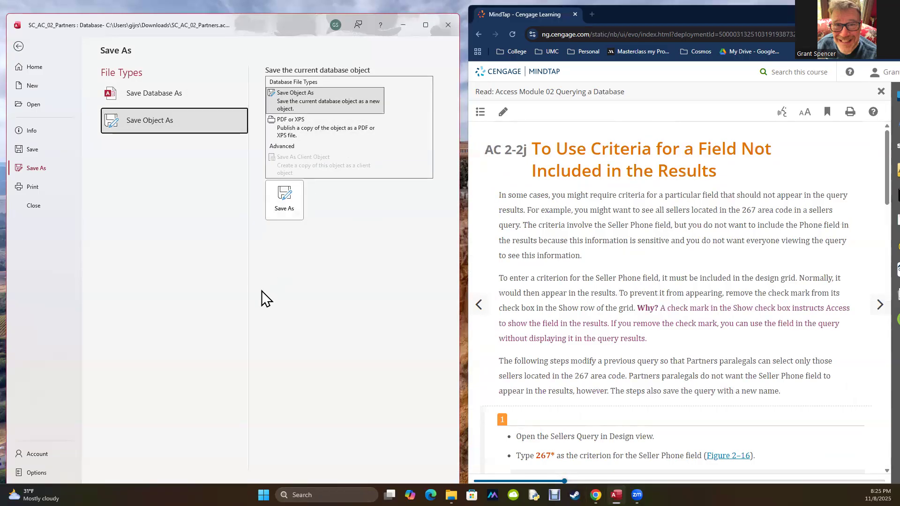
left_click(18, 46)
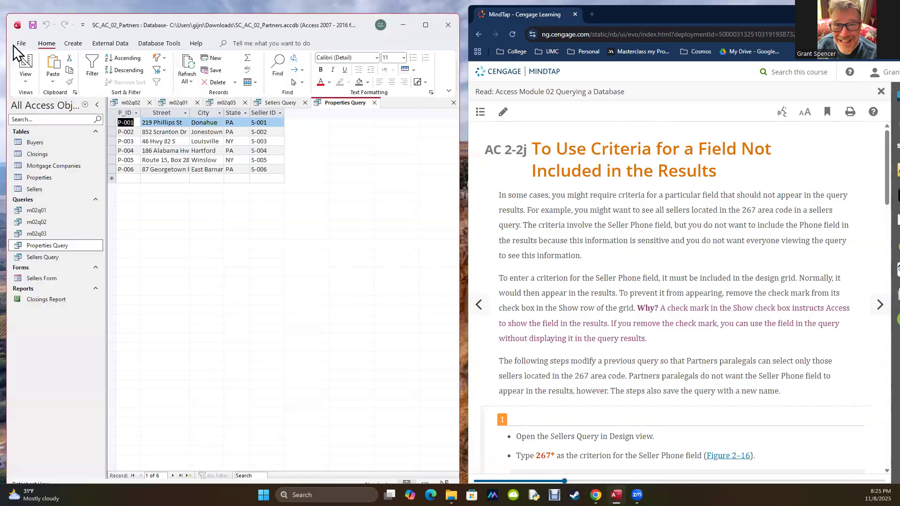
- Advance the textbook to section AC 2-2k, then display the m02q03 query in Design view in Access
left_click(642, 288)
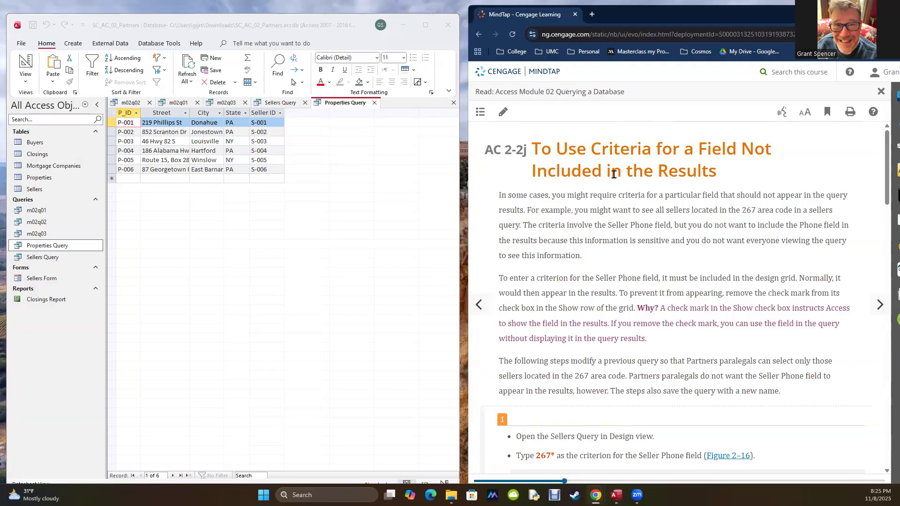
left_click(880, 306)
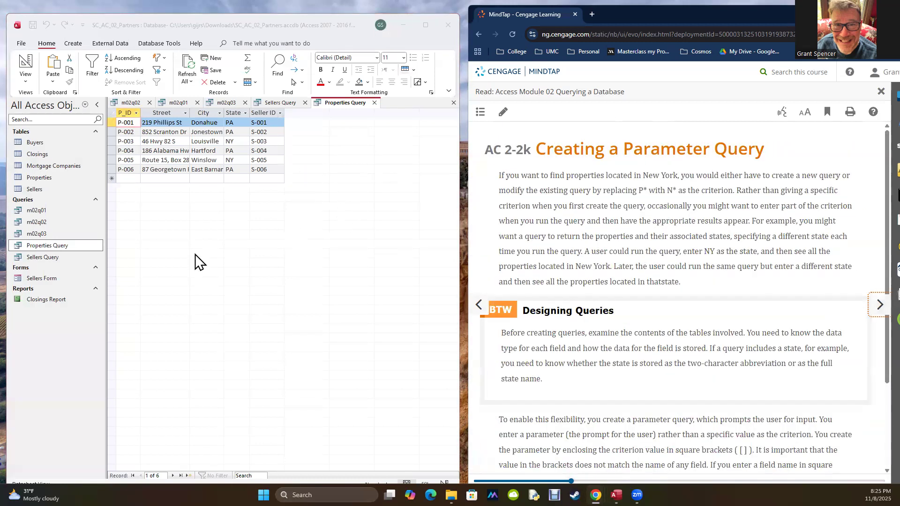
double_click(34, 234)
left_click(20, 83)
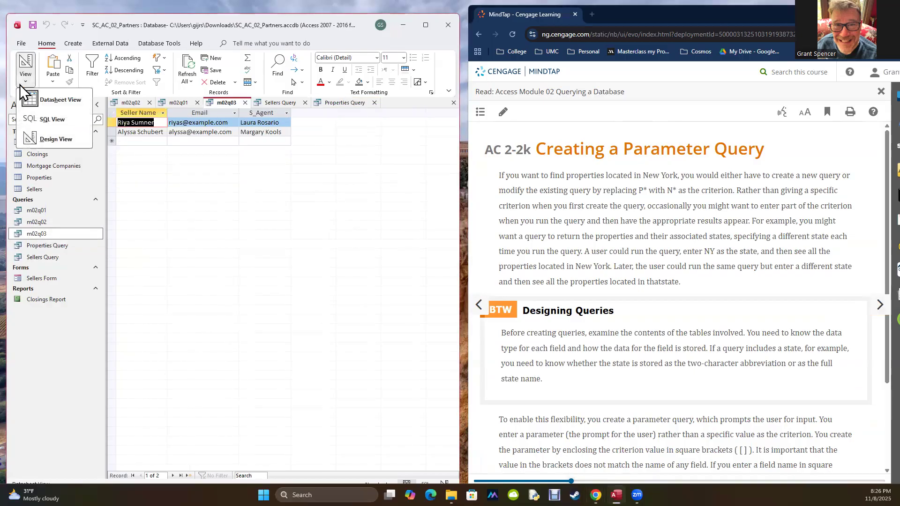
left_click(55, 139)
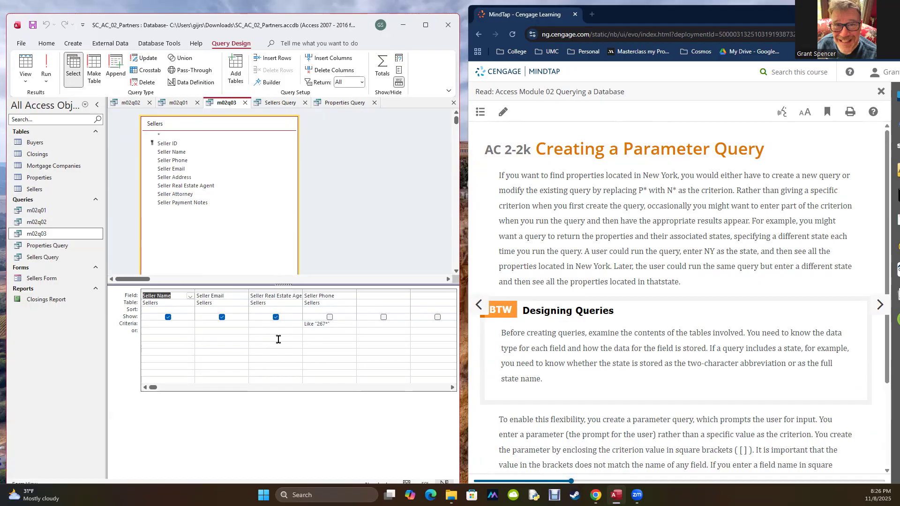
- Finish reading AC 2-2k in MindTap and go on to section AC 2-2l, reviewing its first step and Figure 2–20
scroll(676, 296, "down", 2)
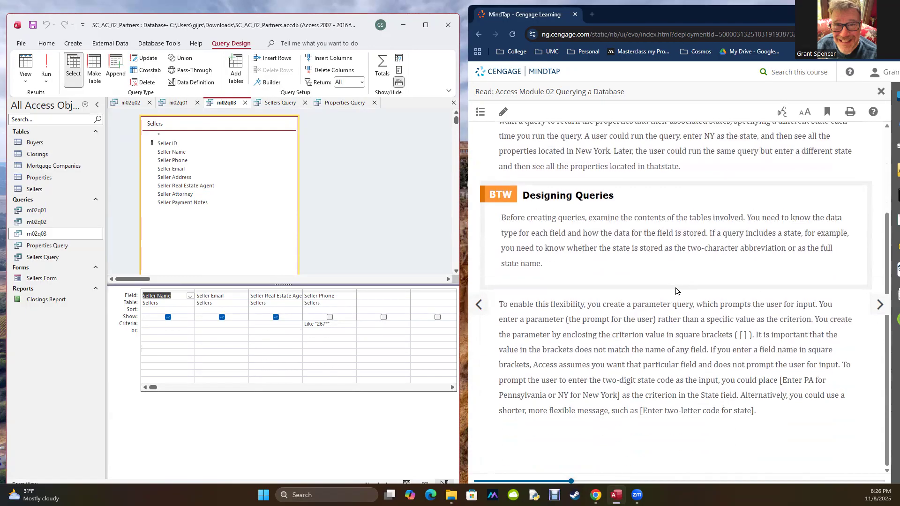
left_click(880, 305)
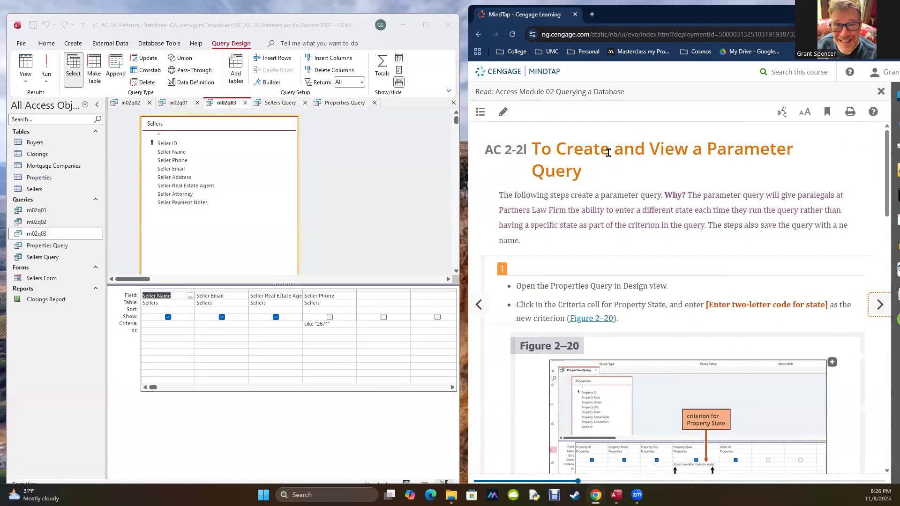
scroll(732, 293, "down", 2)
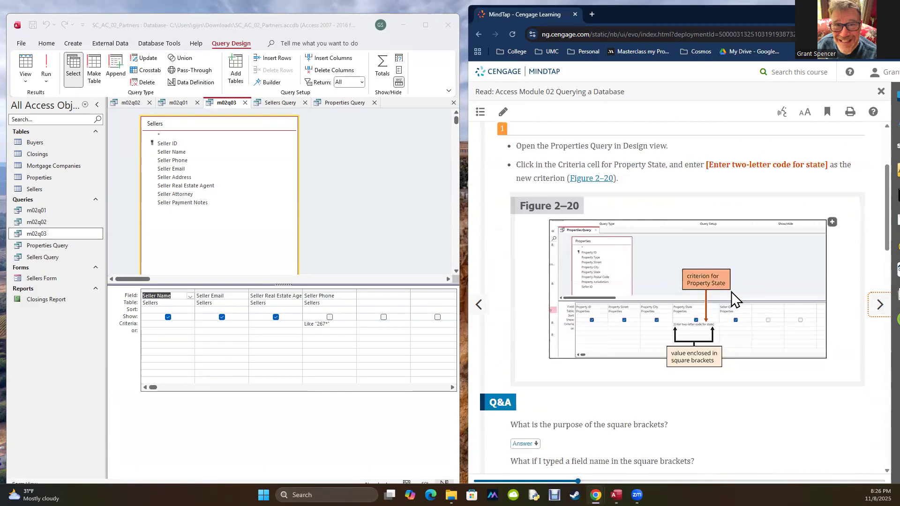
scroll(704, 276, "up", 1)
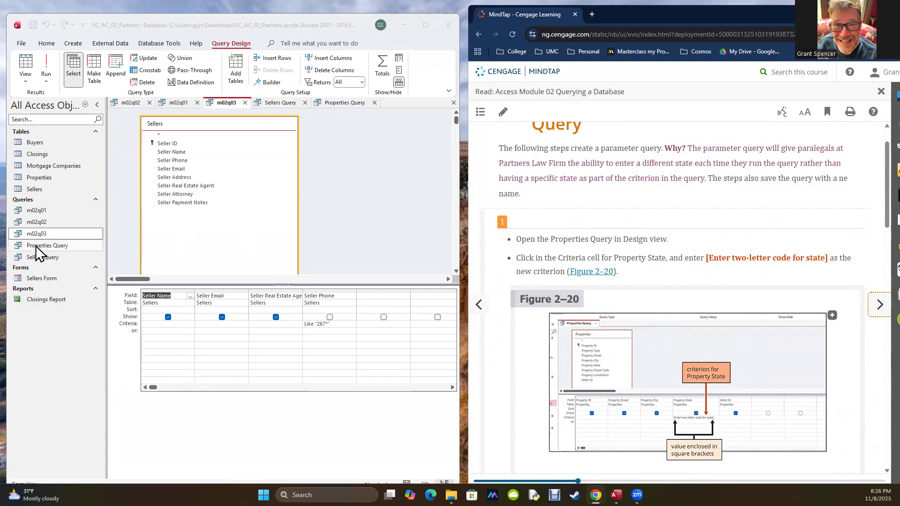
- In Access, close all the open queries, saving the design changes to m02q02
left_click(374, 103)
left_click(305, 104)
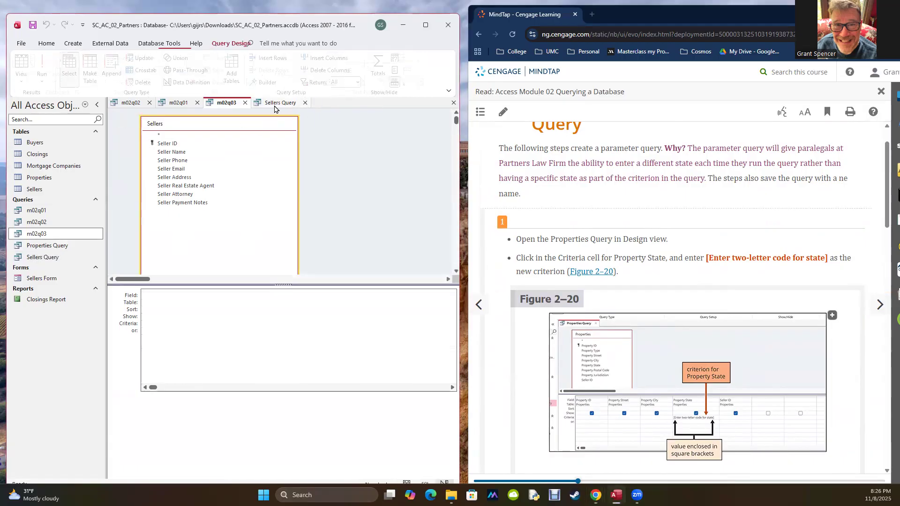
left_click(245, 103)
left_click(197, 103)
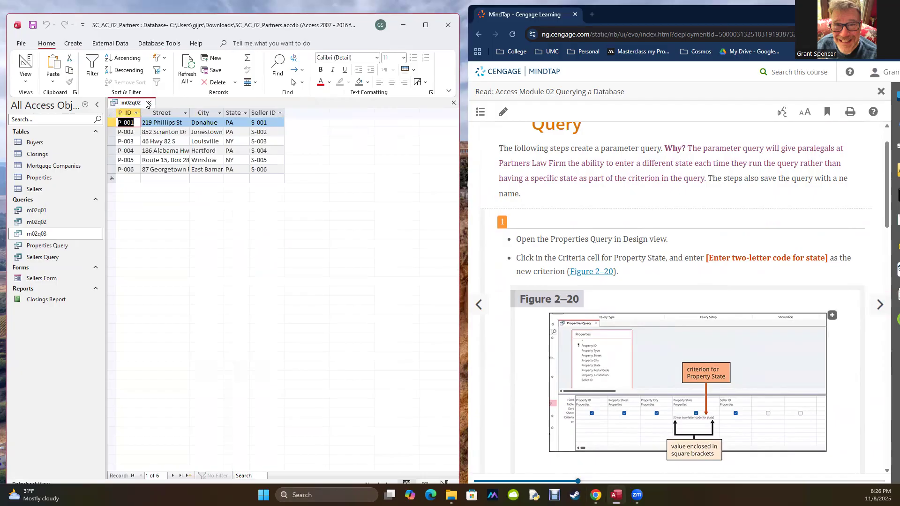
left_click(149, 103)
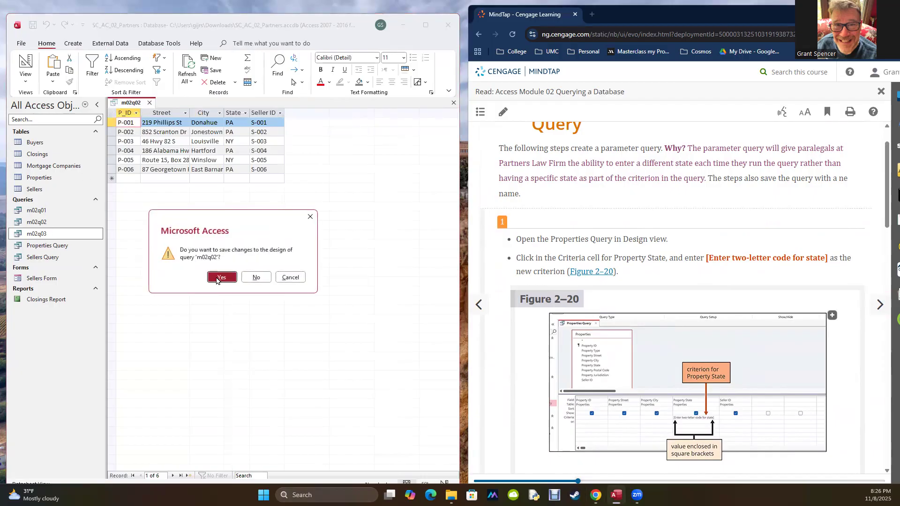
left_click(221, 278)
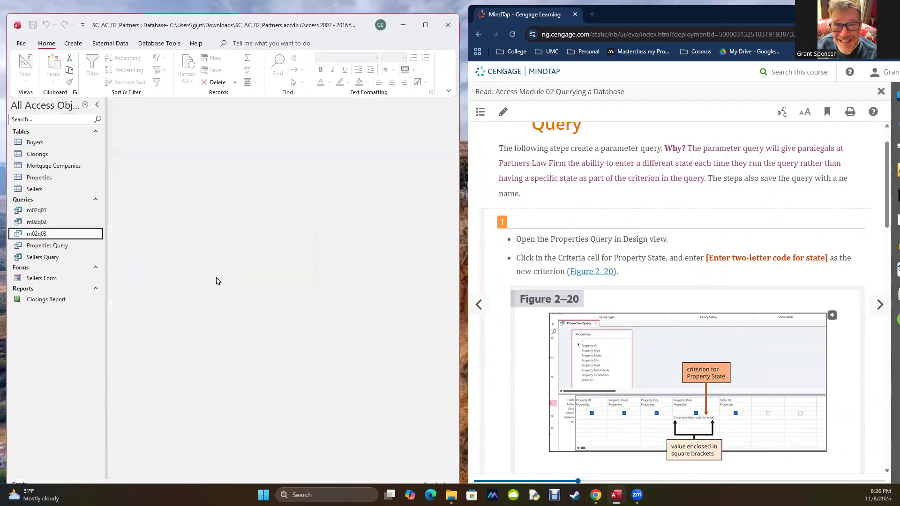
- Open Properties Query in Design view
left_click(37, 247)
double_click(37, 247)
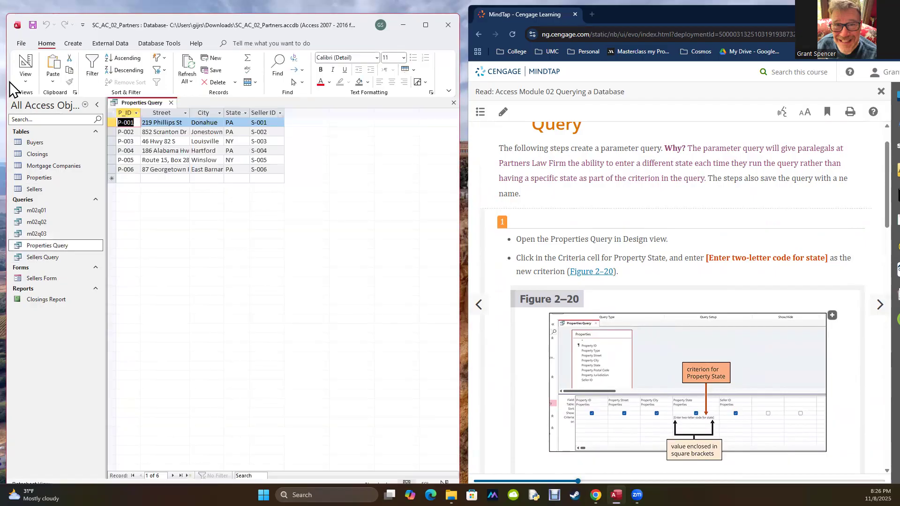
left_click(22, 79)
left_click(41, 139)
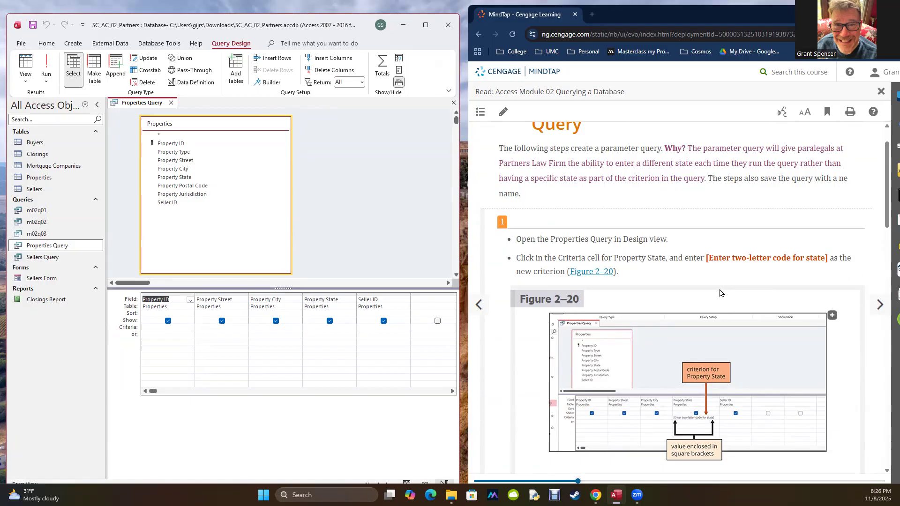
- Read the save instructions in textbook section AC 2-2l and check the name required for the saved query
scroll(731, 300, "down", 15)
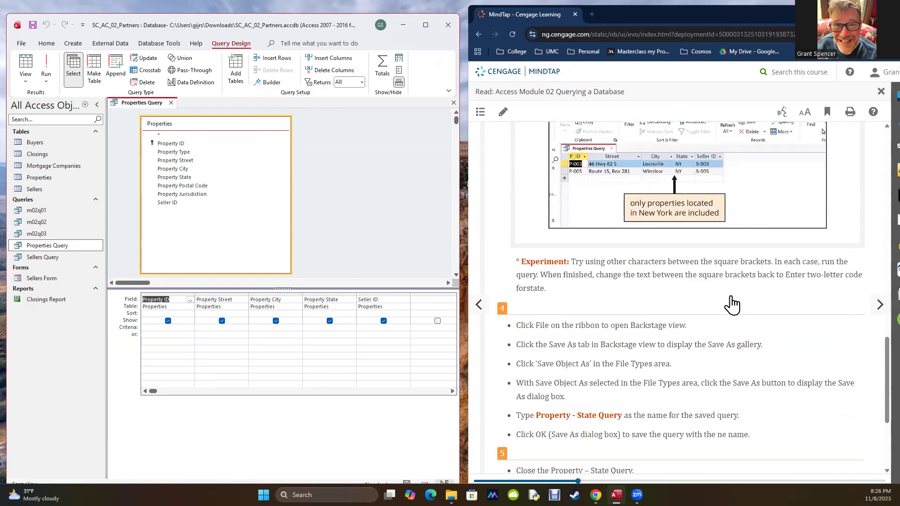
scroll(732, 305, "down", 3)
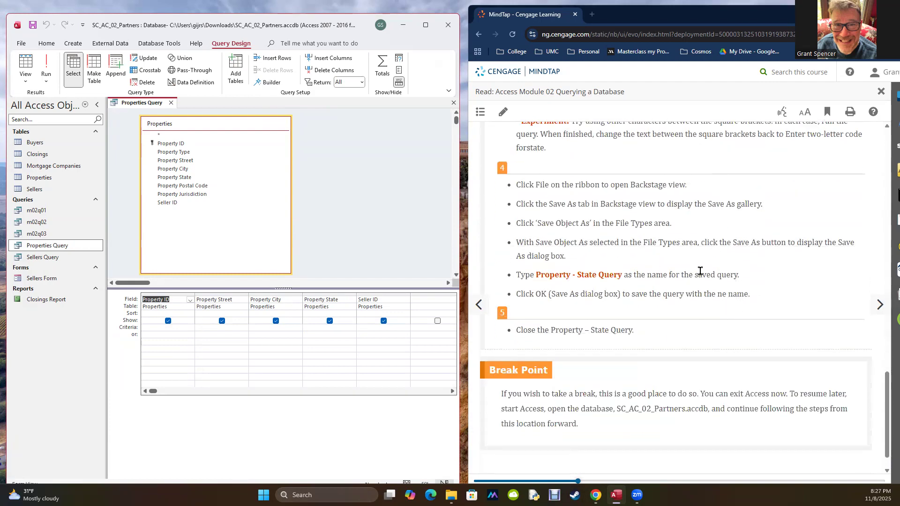
scroll(700, 271, "down", 1)
scroll(700, 276, "up", 3)
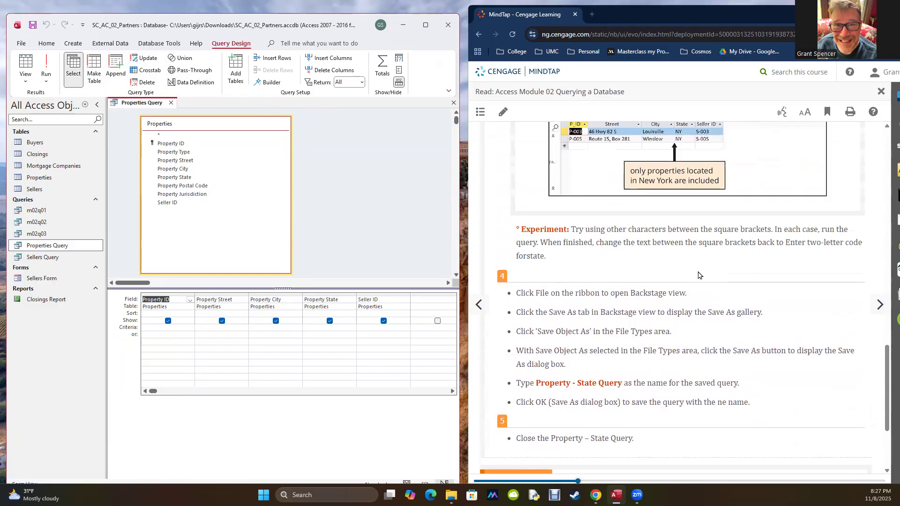
left_click_drag(536, 383, 620, 385)
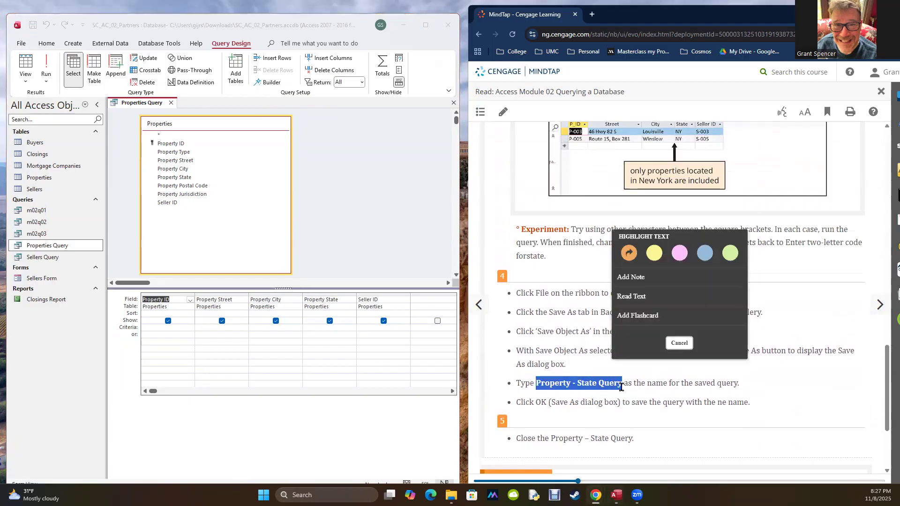
left_click(528, 337)
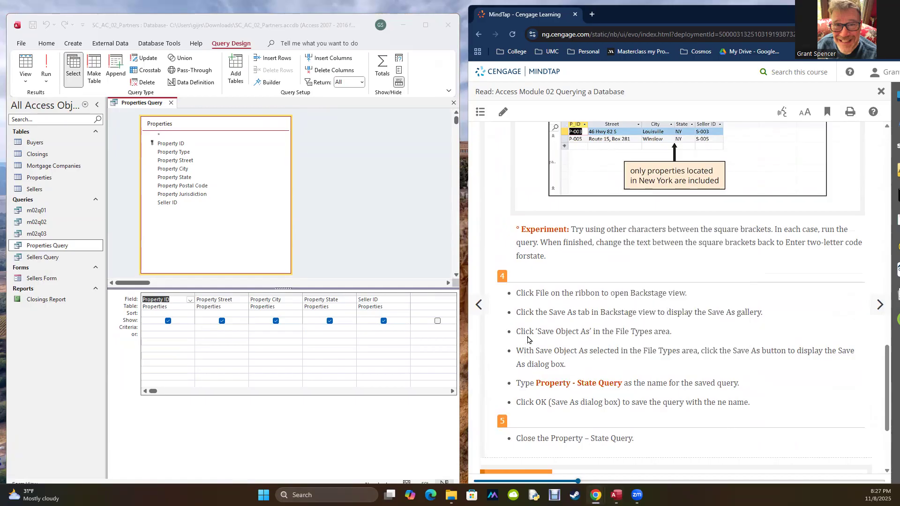
- In Access, save Properties Query as a new query object named Property - State Query
left_click(52, 246)
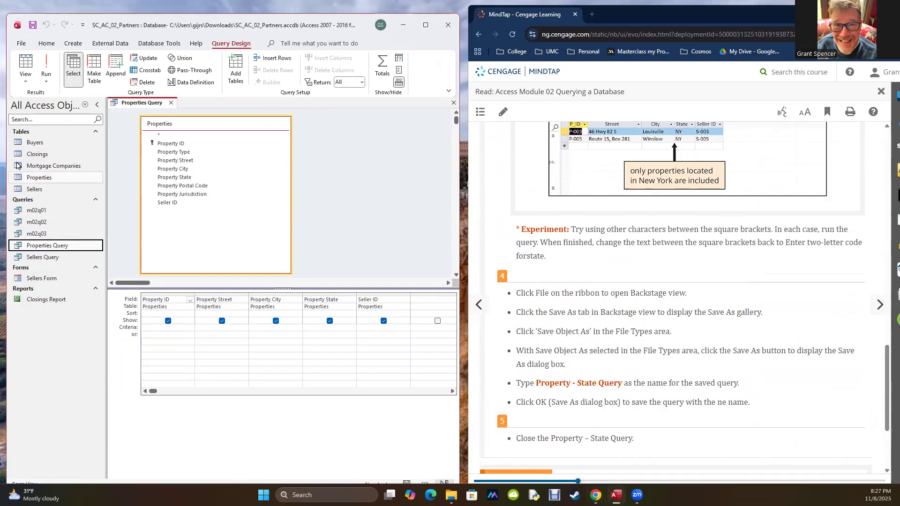
left_click(18, 45)
left_click(33, 168)
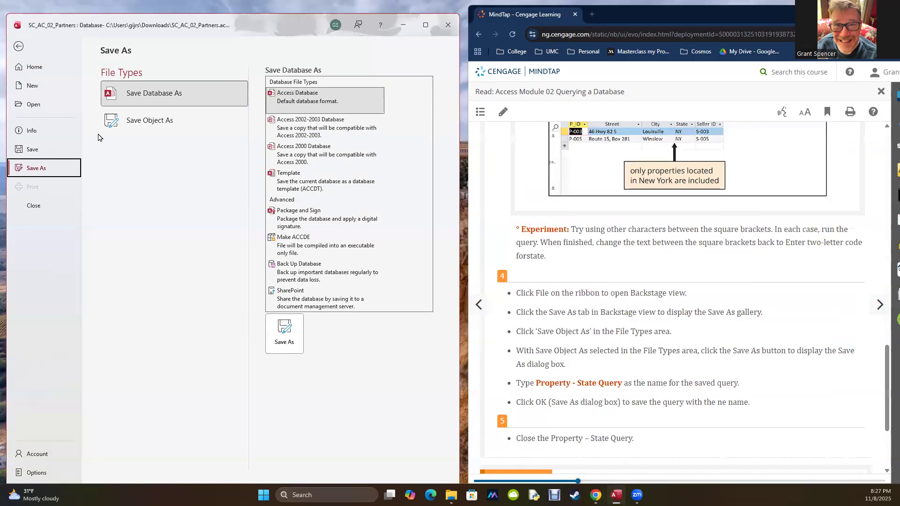
left_click(120, 125)
left_click(284, 201)
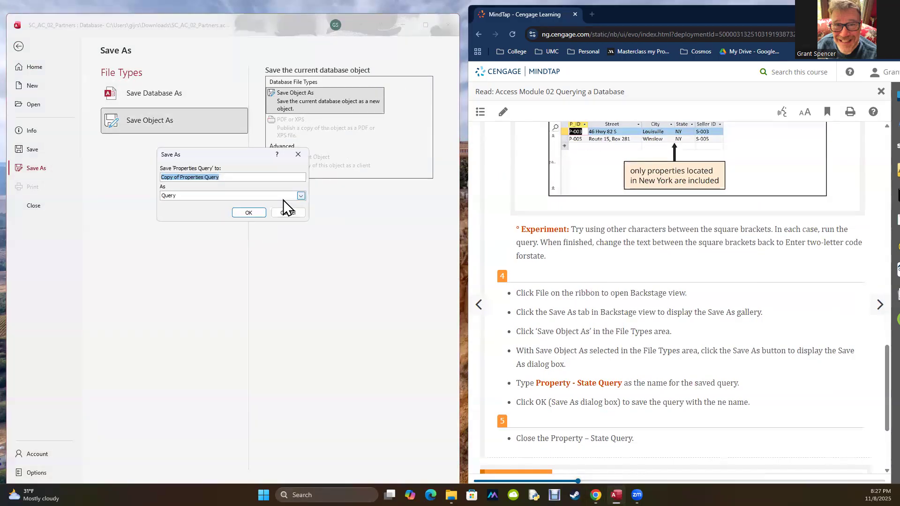
type("Property - State Query")
left_click(249, 212)
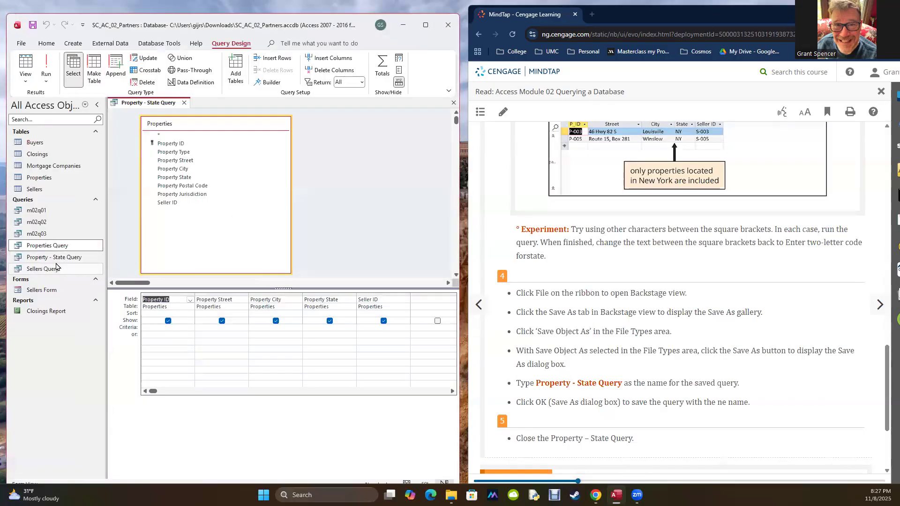
- Check the criterion instruction in textbook section AC 2-2l, then enter PA as the Property State criterion in Property - State Query
left_click(42, 257)
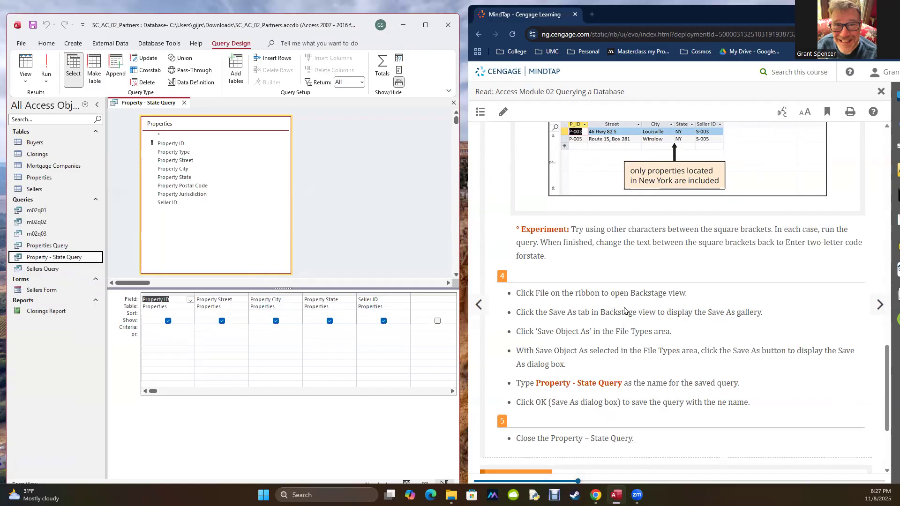
scroll(625, 310, "up", 15)
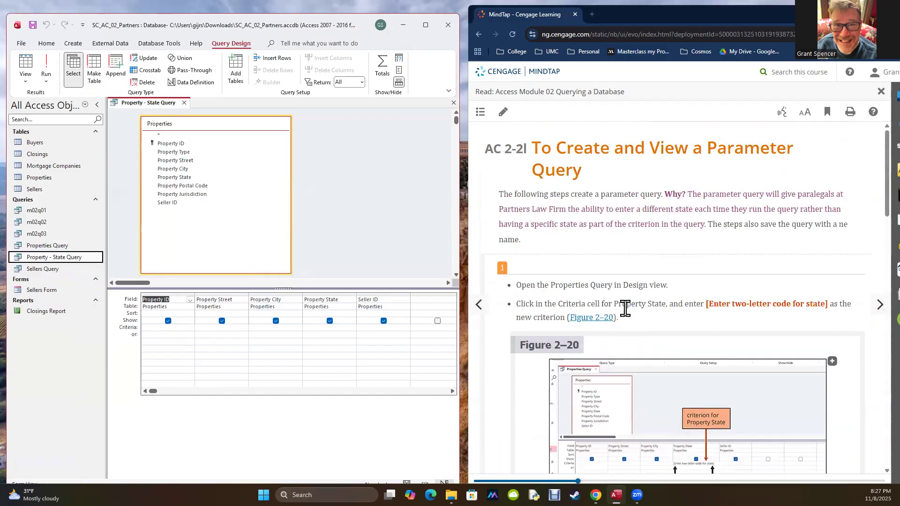
scroll(625, 309, "down", 3)
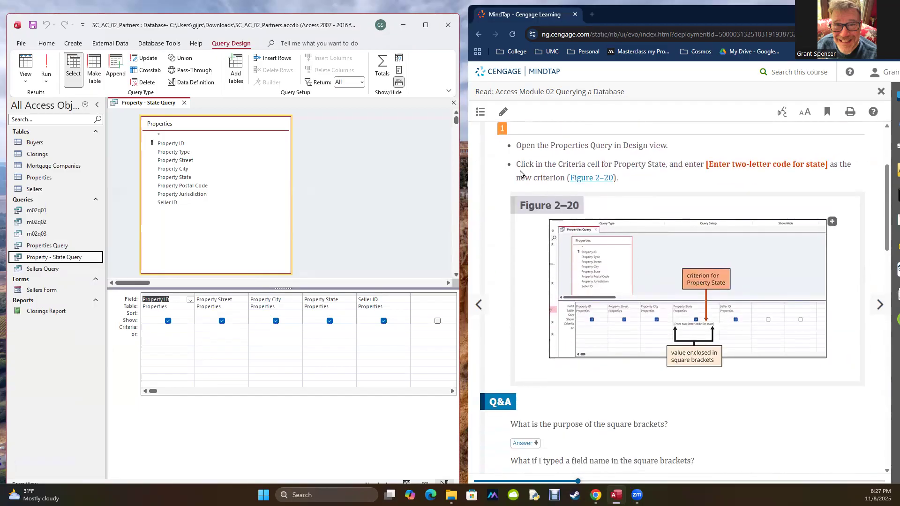
left_click(305, 327)
left_click(324, 326)
type("PA")
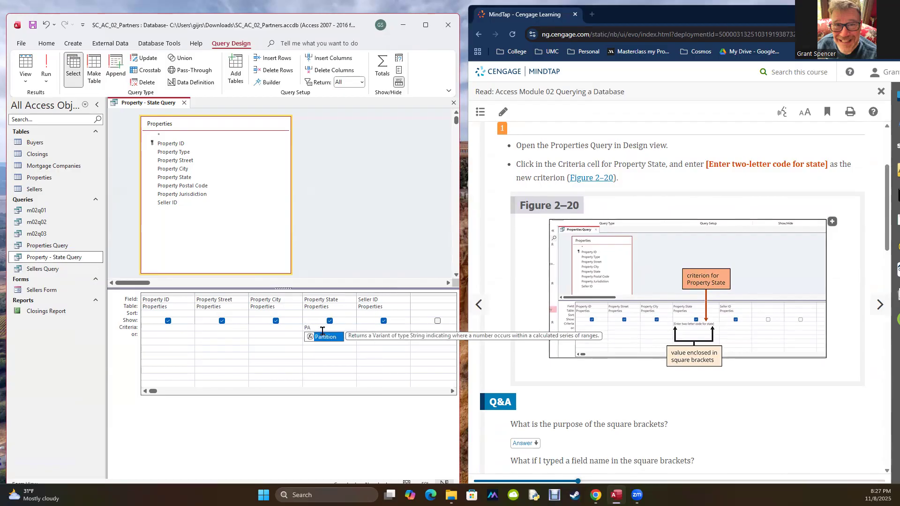
key("Tab")
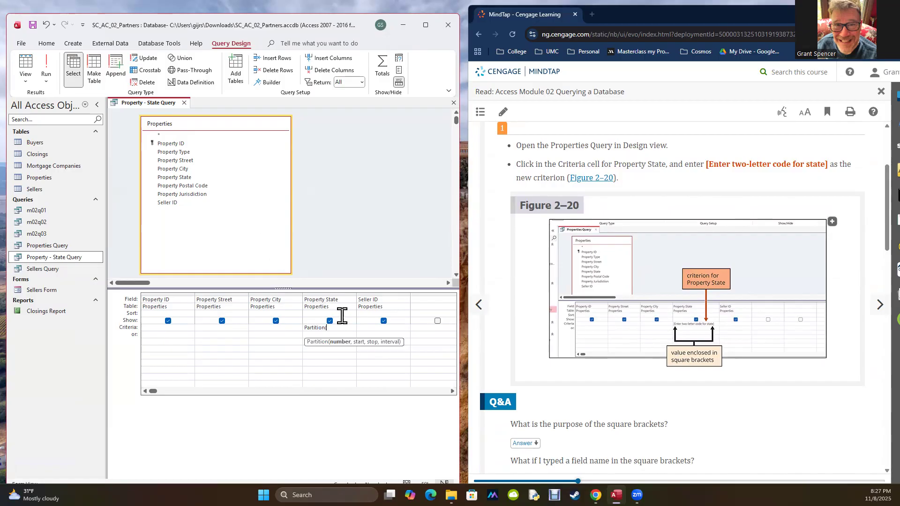
key("BackSpace")
key("BackSpace")
key("BackSpace")
key("BackSpace")
key("BackSpace")
key("BackSpace")
key("BackSpace")
key("BackSpace")
key("BackSpace")
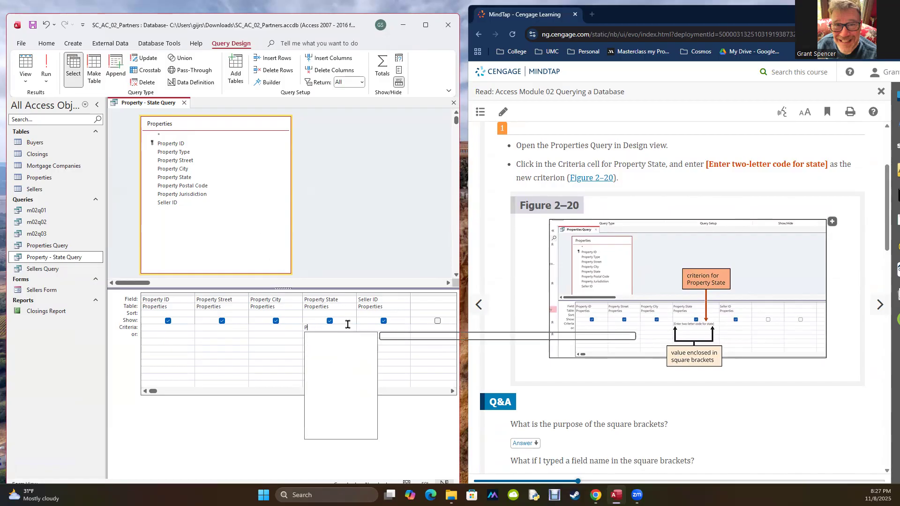
key("Escape")
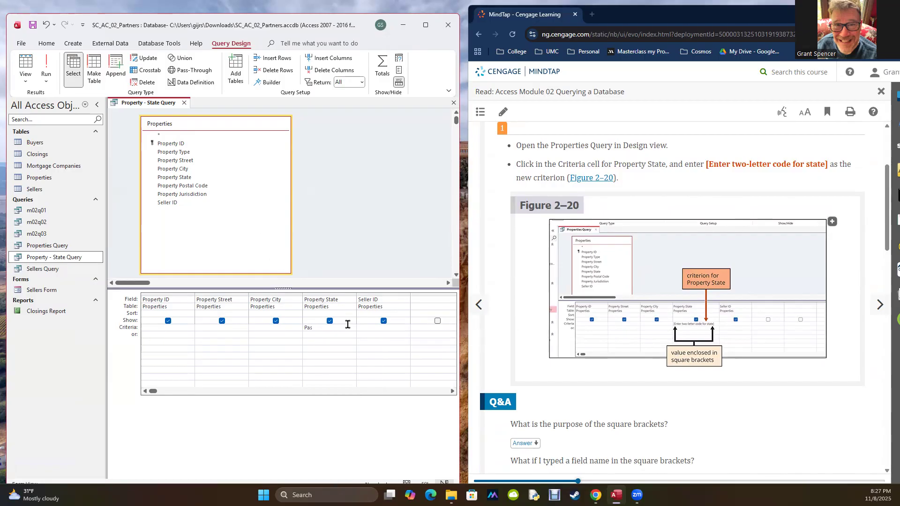
- Complete PA as the Property State criterion, run Property - State Query, and return it to Design view
type("A")
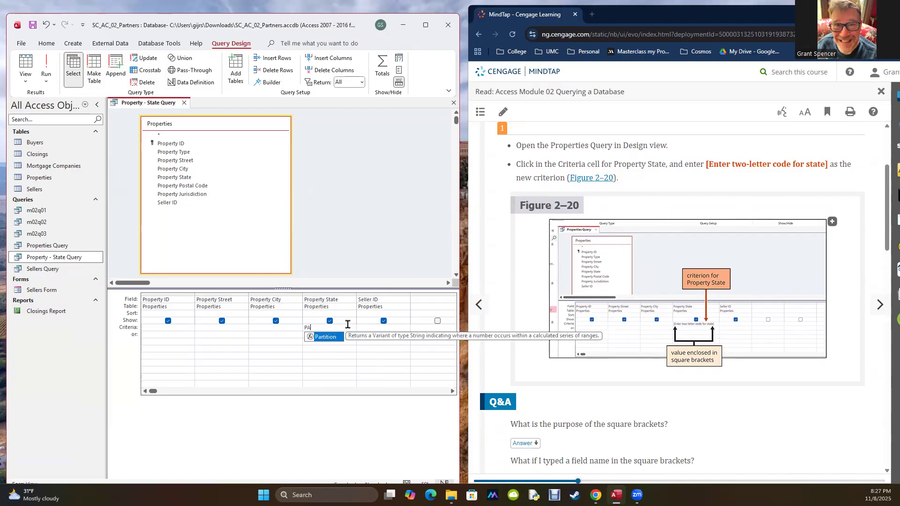
left_click(314, 329)
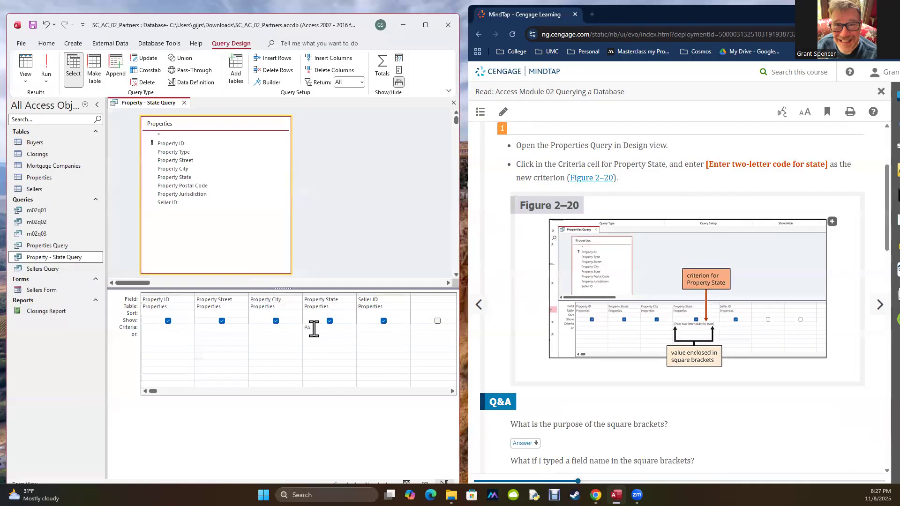
left_click(325, 333)
left_click(50, 63)
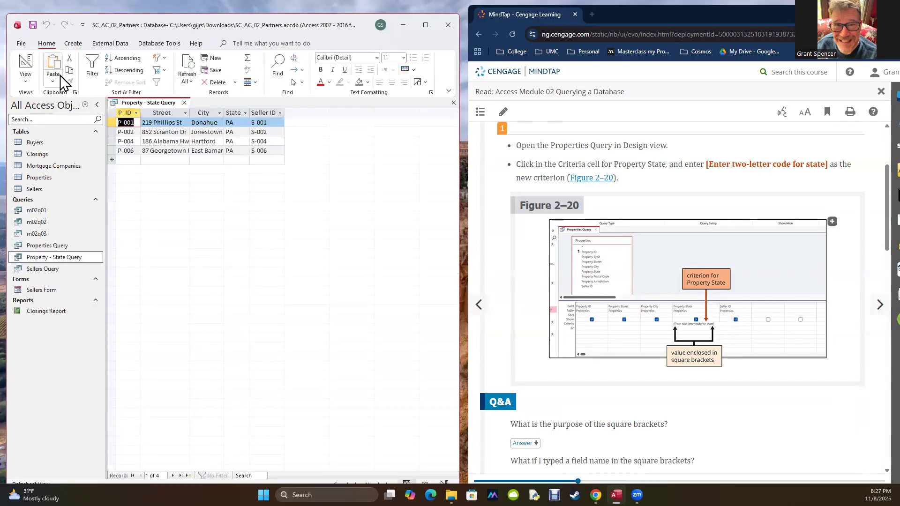
left_click(26, 86)
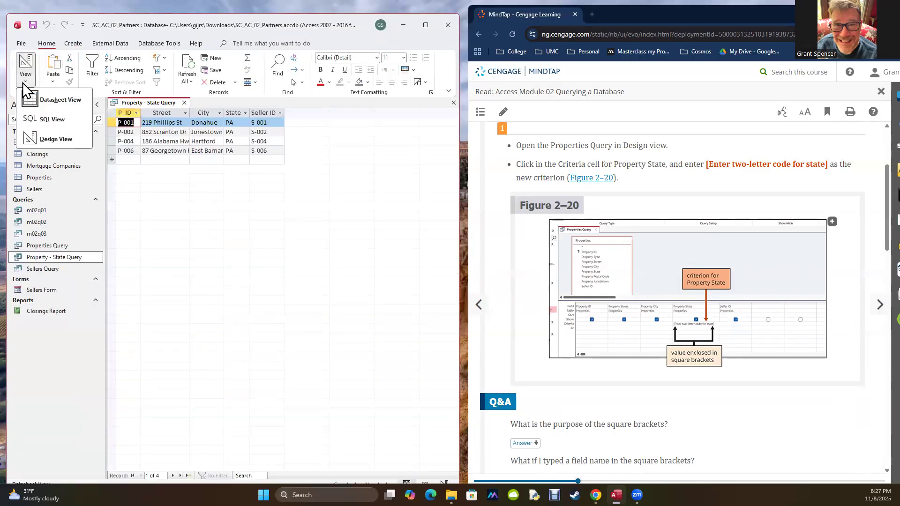
left_click(43, 135)
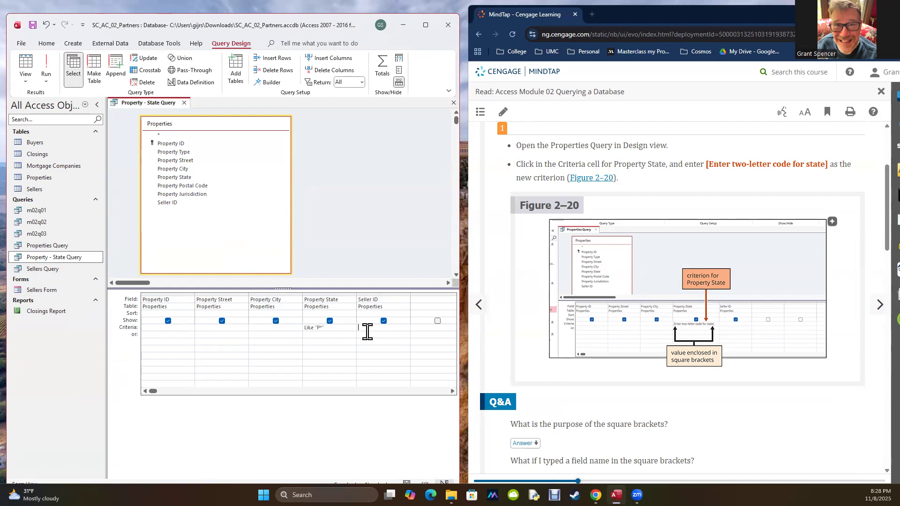
- Run Property - State Query with the Like "P*" criterion and return it to Design view
left_click(46, 66)
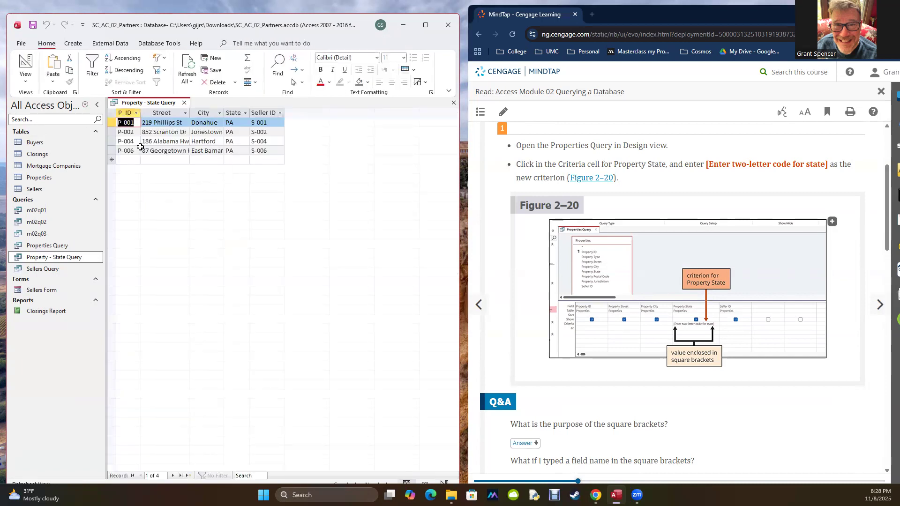
left_click(25, 77)
left_click(43, 139)
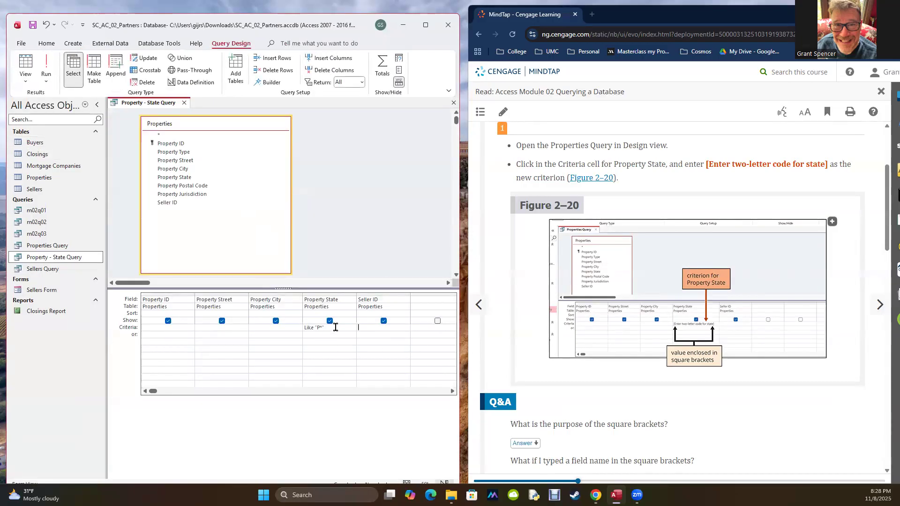
- Check the textbook's bracketed prompt, then replace the Property State criterion in Property - State Query with the parameter prompt [State?]
left_click_drag(337, 327, 289, 324)
left_click_drag(705, 164, 827, 173)
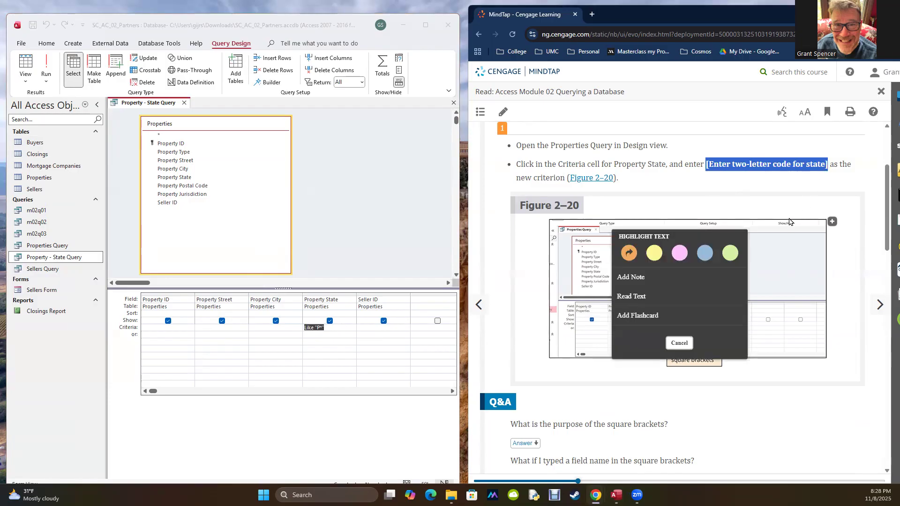
left_click(337, 327)
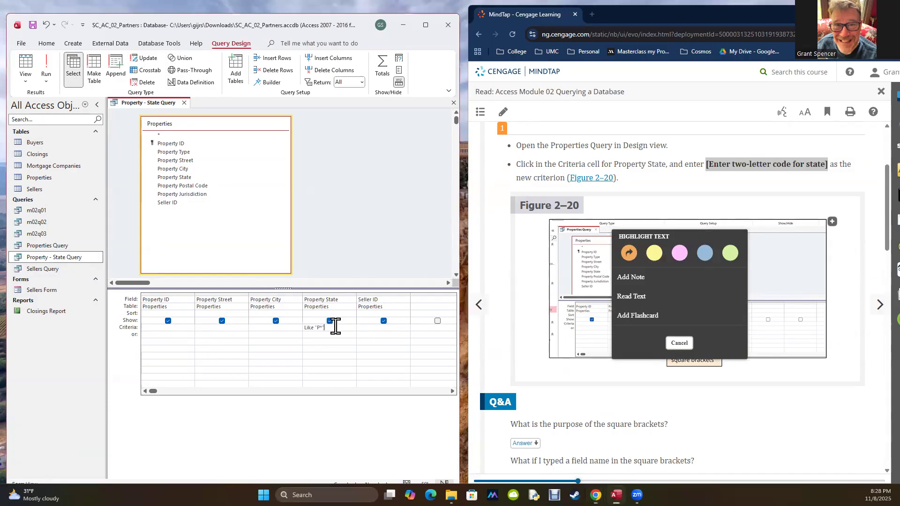
key("Delete")
type("[sTATE")
key("BackSpace")
key("BackSpace")
key("BackSpace")
key("BackSpace")
key("BackSpace")
key("BackSpace")
type("[Sta")
key("Tab")
- Run Property - State Query with PA as the state parameter value, then return it to Design view
left_click(46, 70)
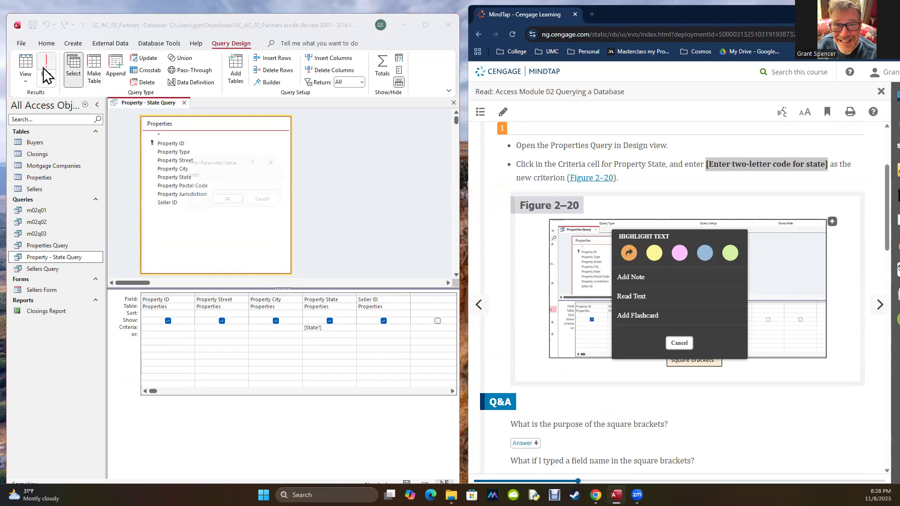
left_click_drag(220, 162, 371, 165)
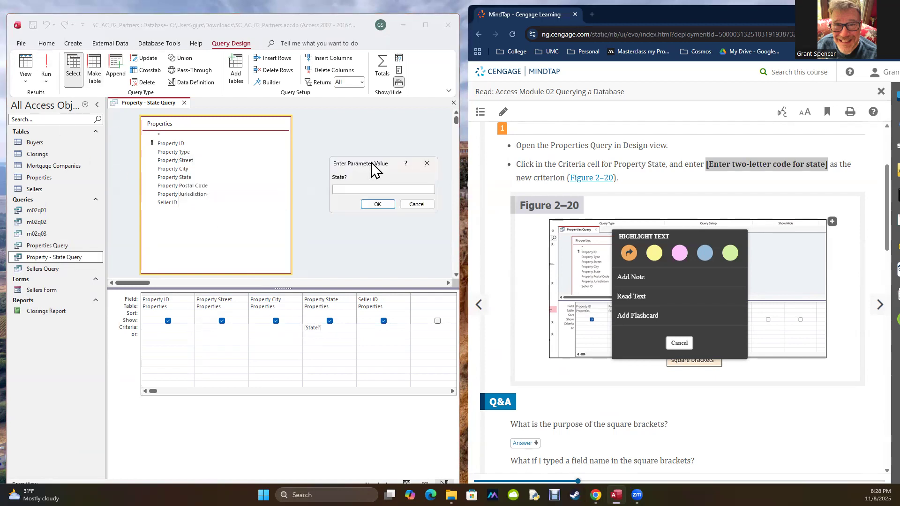
left_click(364, 207)
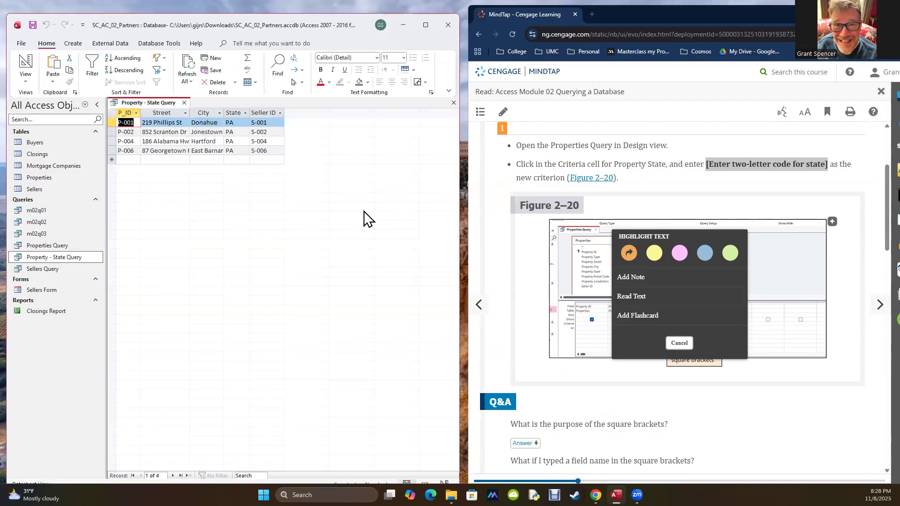
left_click(25, 83)
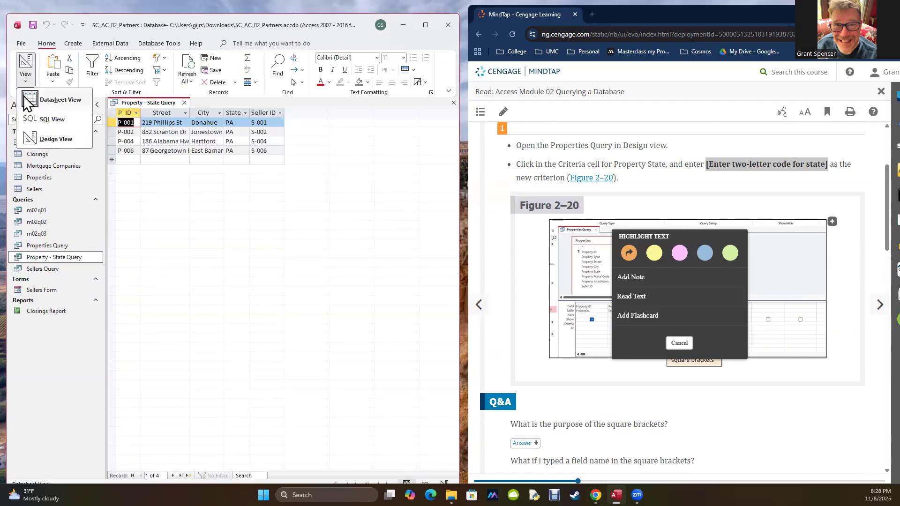
left_click(33, 136)
- Run the parameter query for state NY and switch back to Design view
left_click(46, 70)
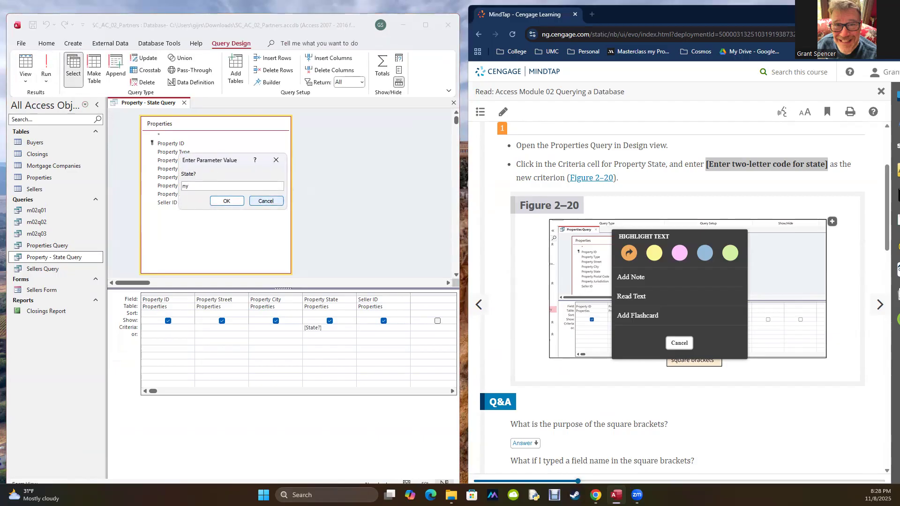
type("NY")
key("Return")
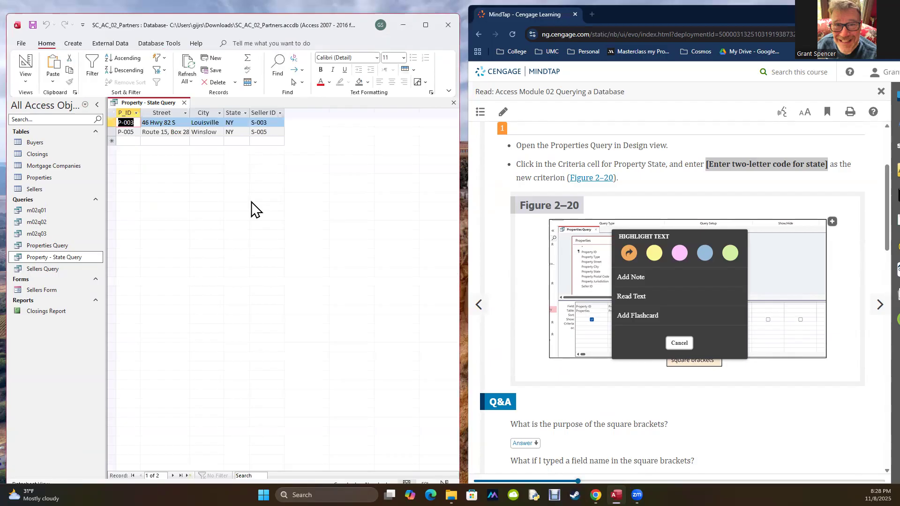
left_click(26, 81)
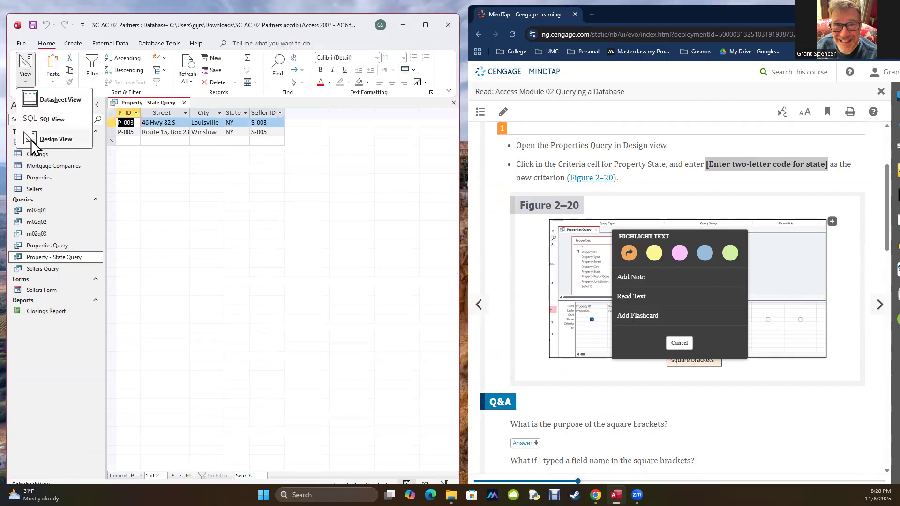
left_click(34, 138)
- Run the parameter query with the state value left blank, then reopen its design
left_click(47, 70)
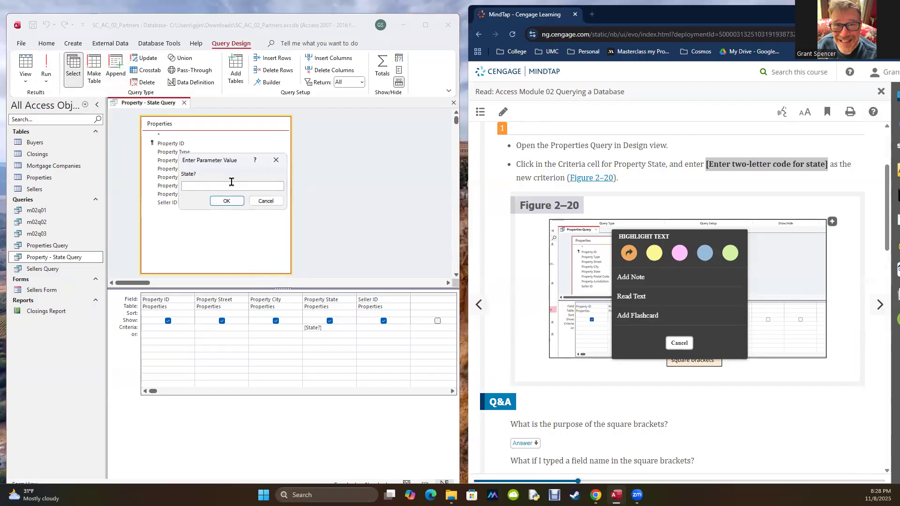
key("Return")
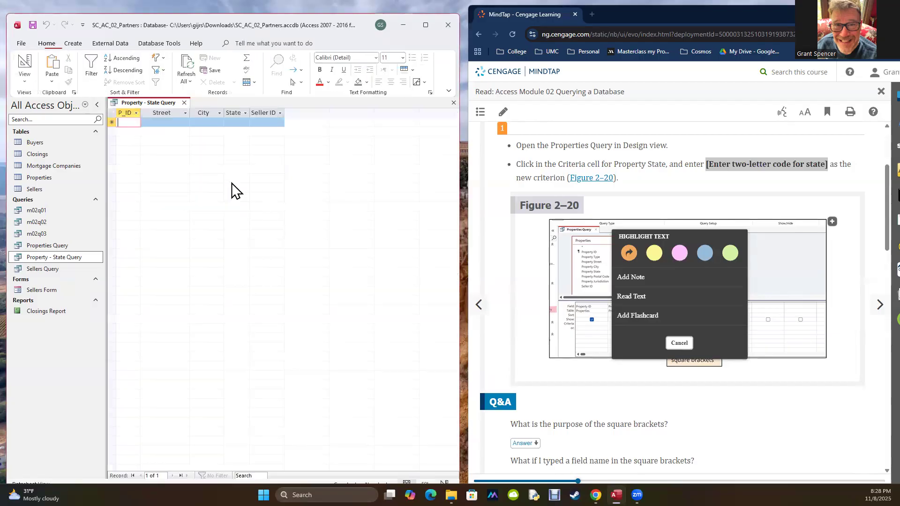
left_click(25, 80)
left_click(39, 138)
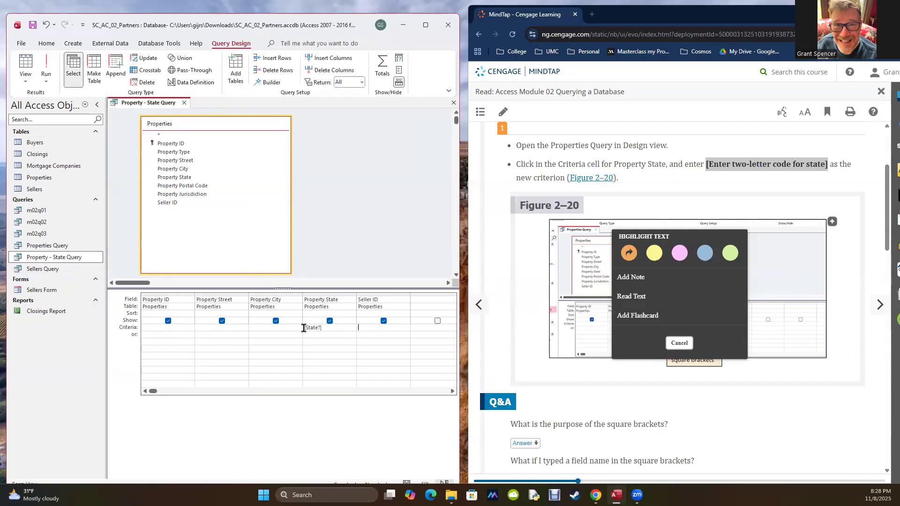
- Shorten the Property State criterion to [?], run the query to test the prompt, and cancel the parameter request
left_click_drag(305, 328, 315, 329)
left_click(305, 327)
left_click_drag(305, 327, 315, 329)
key("Delete")
left_click(46, 68)
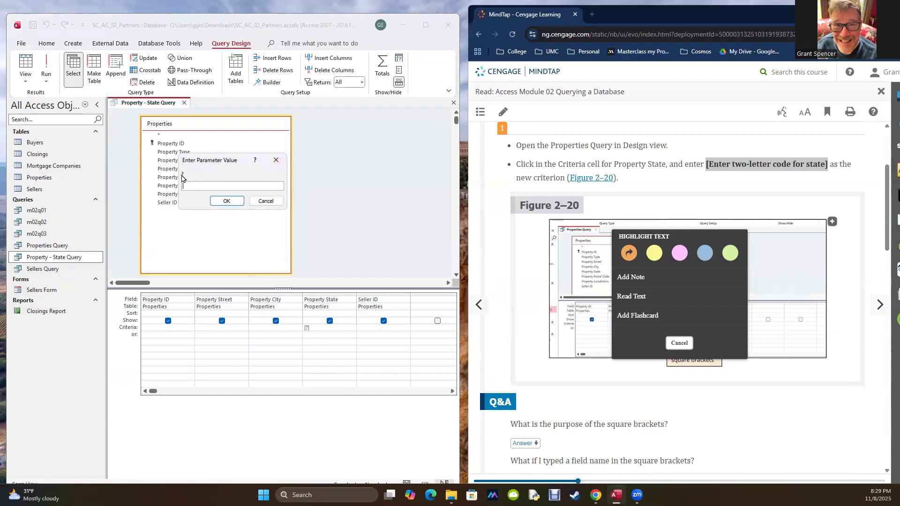
left_click(265, 201)
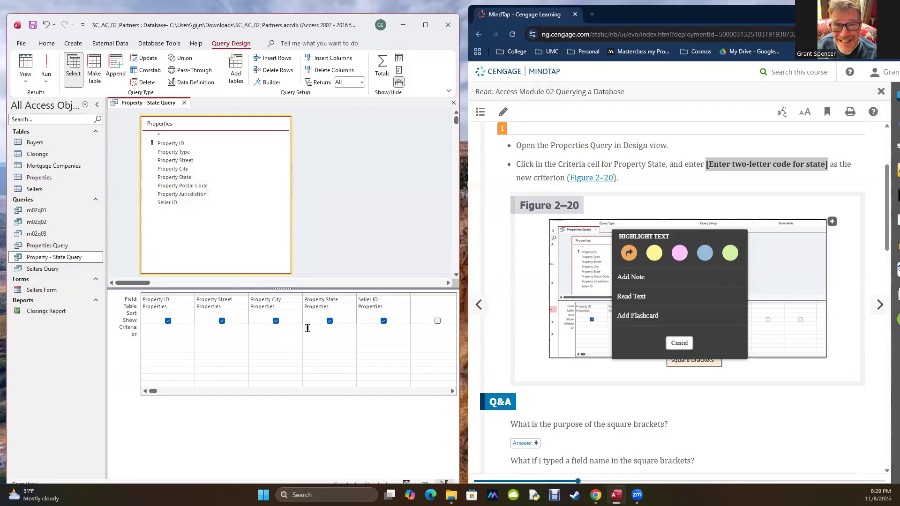
- Remove the question mark so the Property State criterion is only empty brackets, run the query, and cancel its parameter request
key("BackSpace")
left_click(335, 356)
left_click(40, 62)
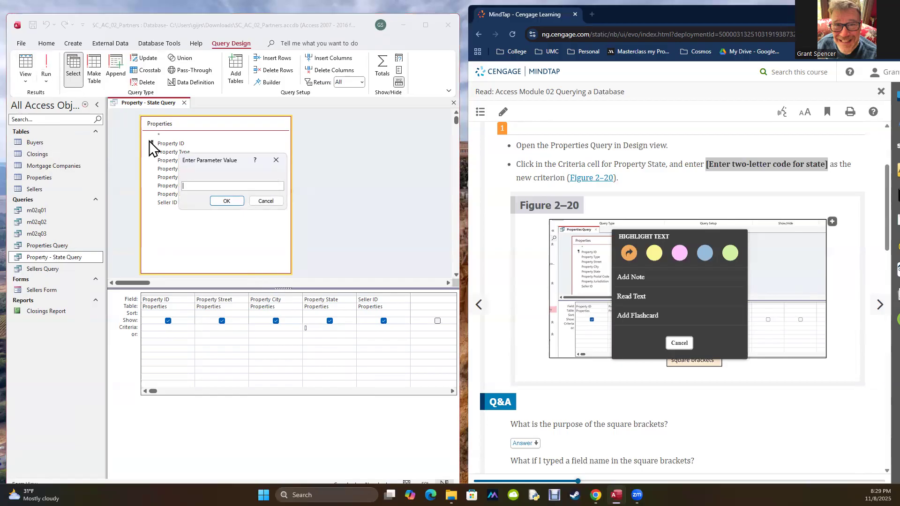
left_click(266, 201)
- Copy [Enter two-letter code for state] from the textbook into the Property State criterion, then run the query and cancel its parameter prompt
left_click(718, 160)
left_click_drag(706, 164, 827, 167)
key("ctrl+c")
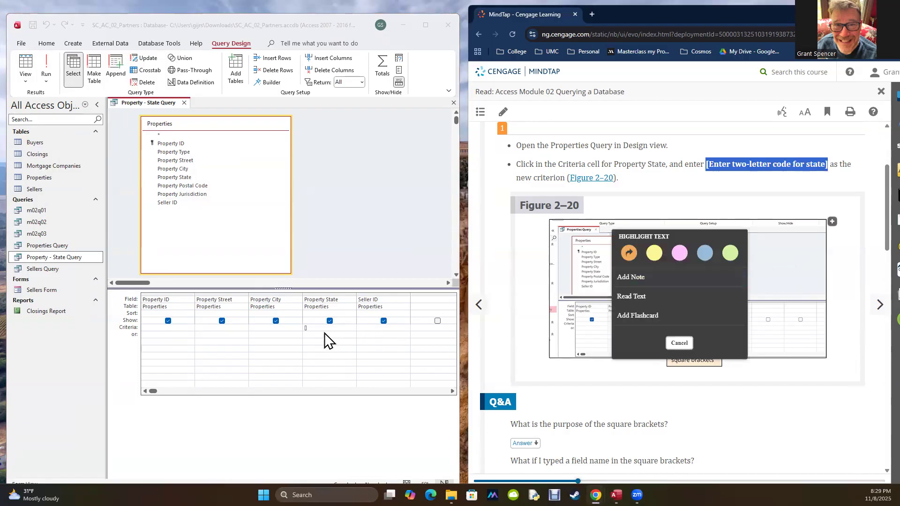
left_click(306, 327)
key("ctrl+v")
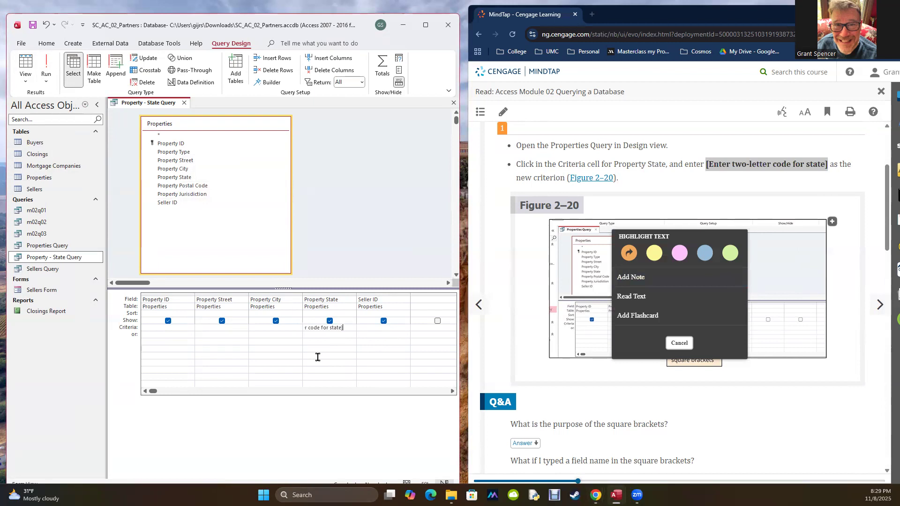
left_click(41, 65)
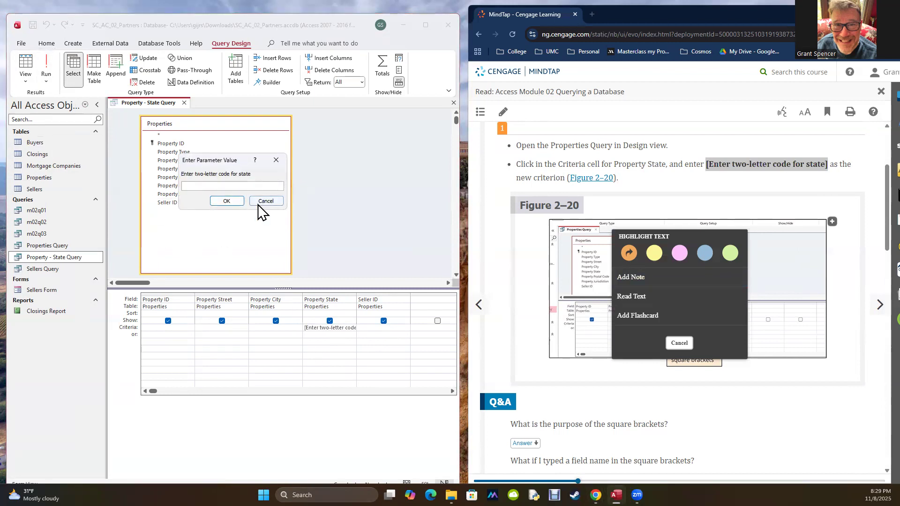
left_click(258, 203)
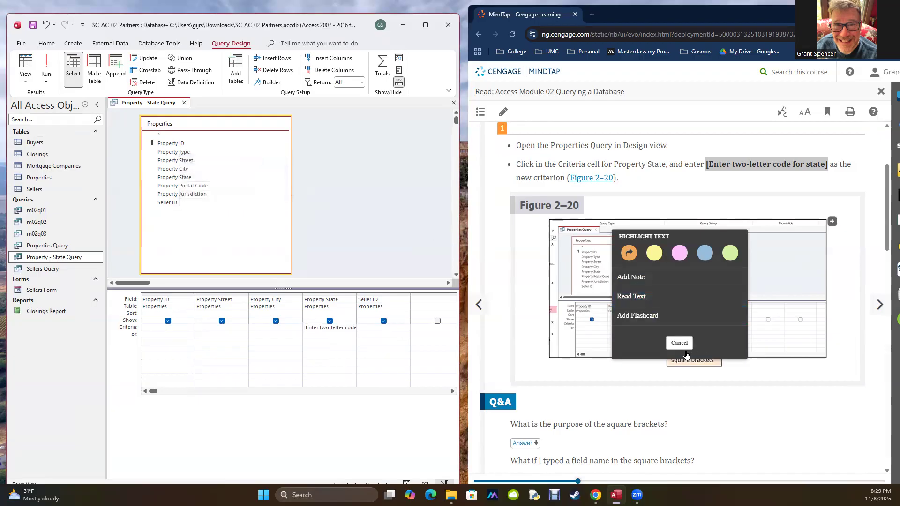
- Read the remaining textbook steps on entering the parameter value, saving the query as a new object, and closing it
scroll(772, 377, "down", 4)
scroll(772, 377, "down", 1)
left_click(798, 246)
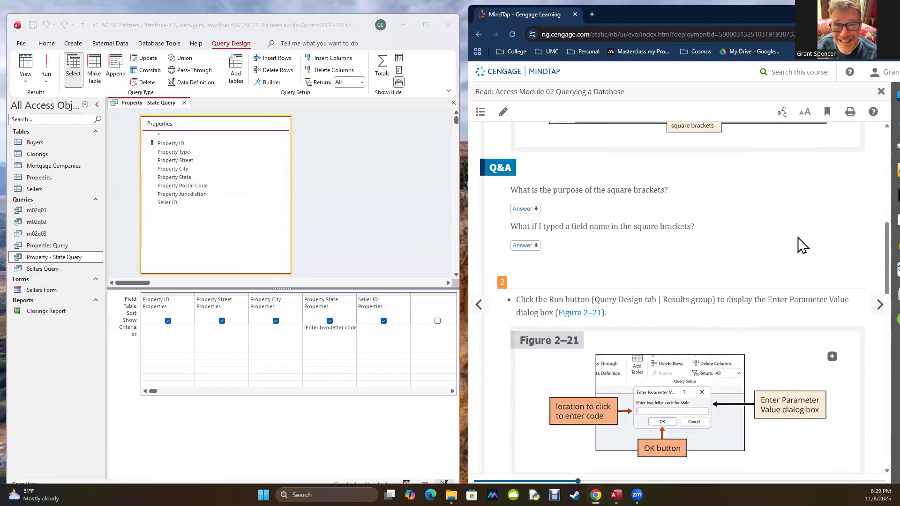
scroll(668, 242, "down", 4)
scroll(668, 240, "down", 4)
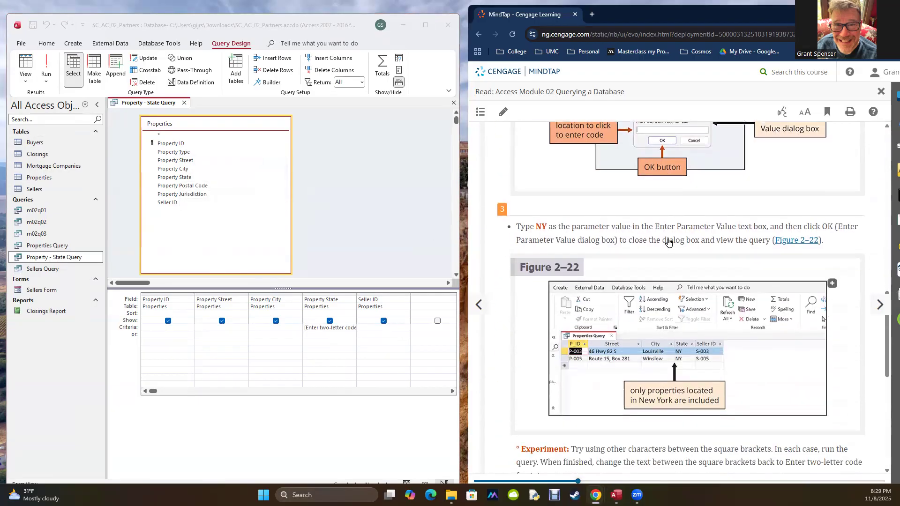
scroll(668, 239, "down", 5)
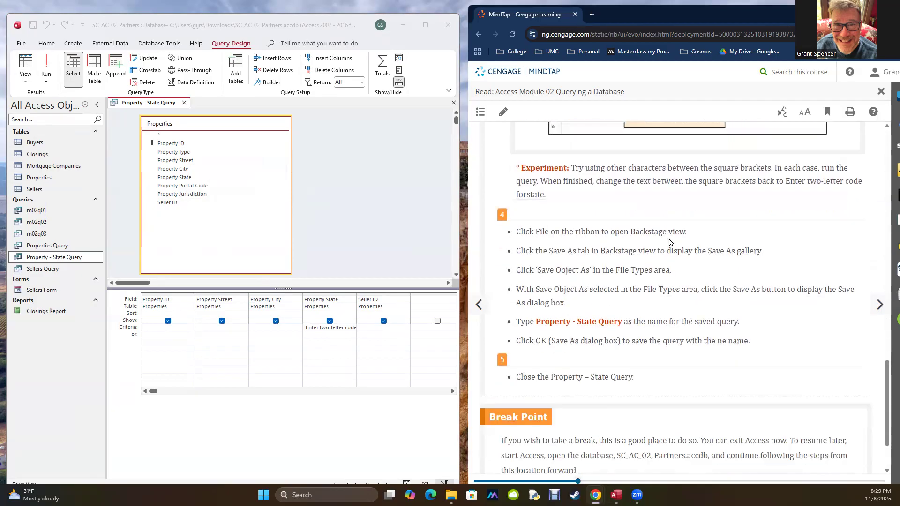
scroll(669, 242, "down", 2)
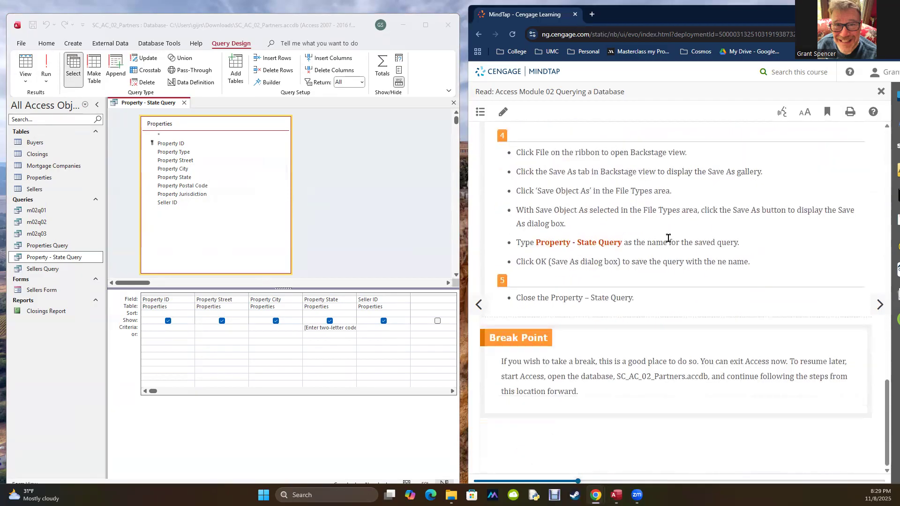